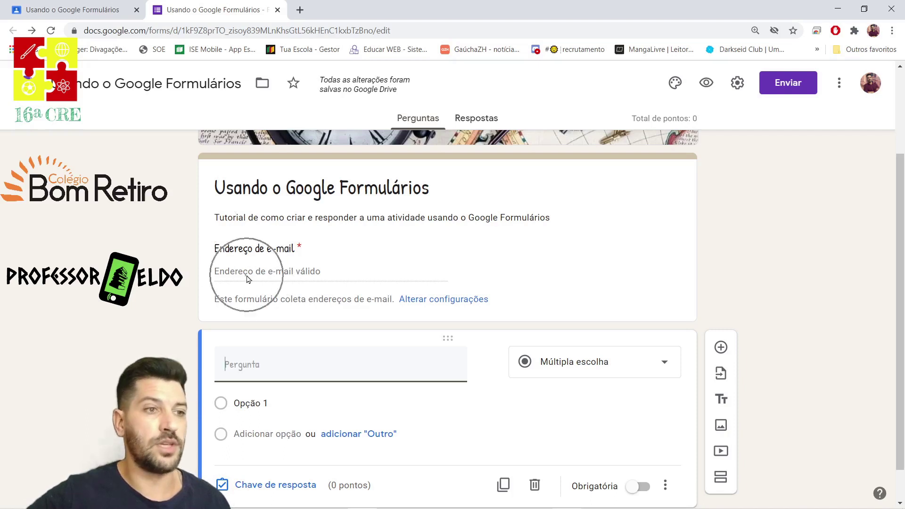
Title the first question 'Nome', remove its number validation, make it required, and discard an extra question.
scroll(355, 376, down, 1)
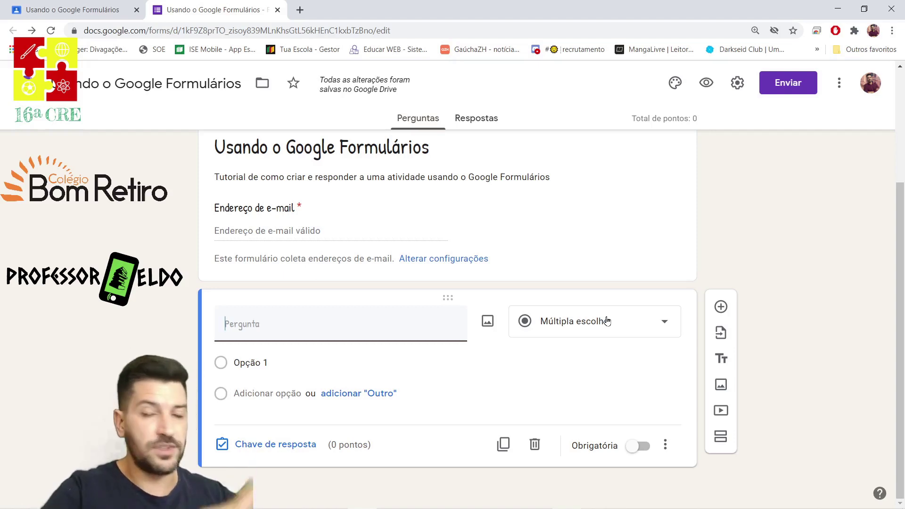
text(Nome)
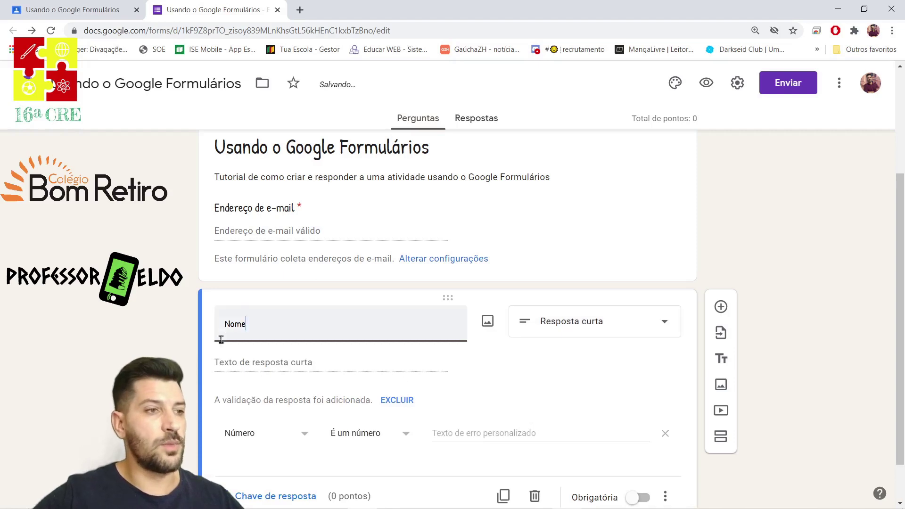
click(576, 318)
click(578, 339)
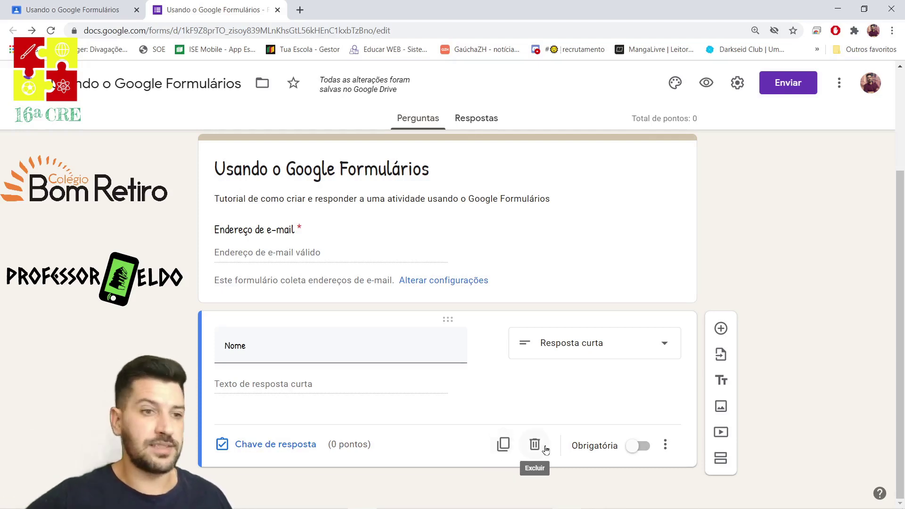
click(633, 447)
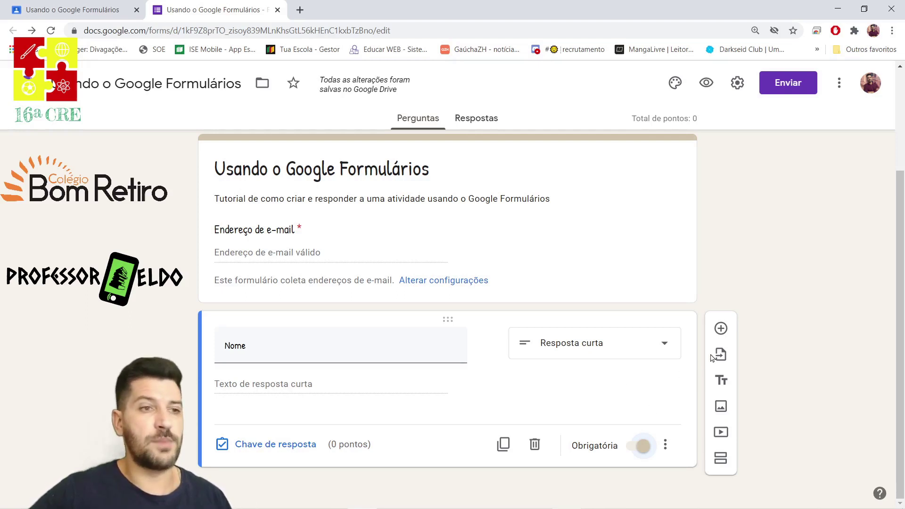
click(720, 328)
click(559, 395)
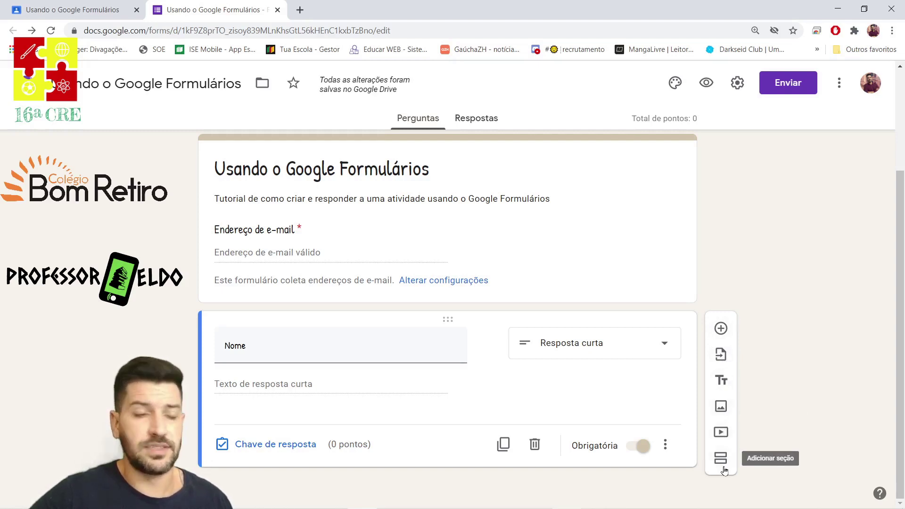
Add a required multiple-choice question 'Turma' with options 81 and 82.
click(721, 329)
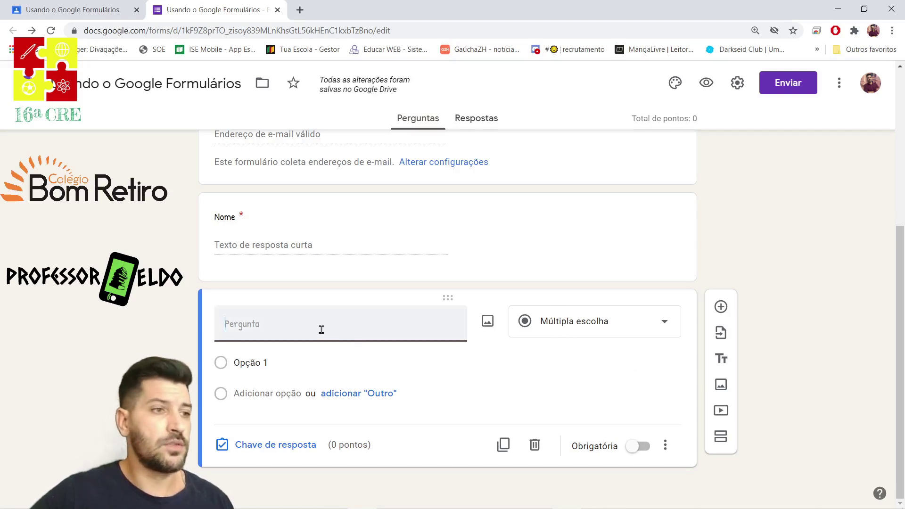
text(Turma)
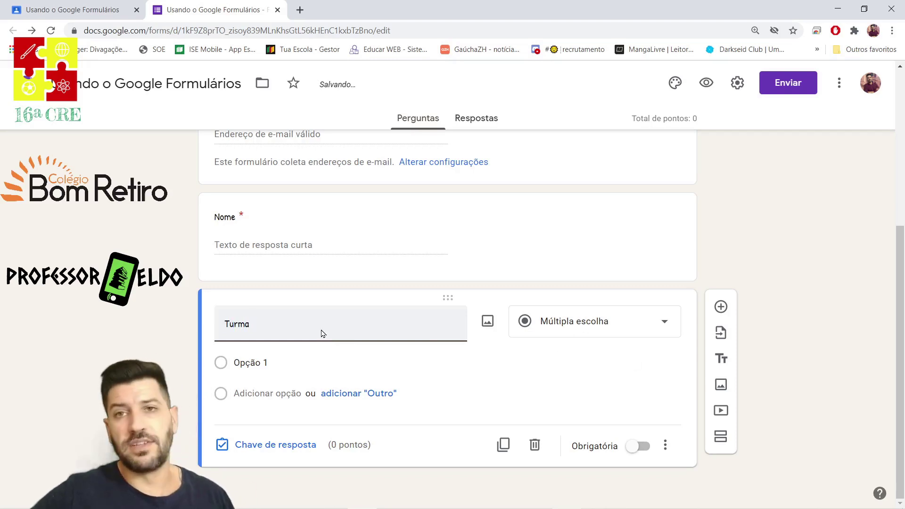
click(262, 365)
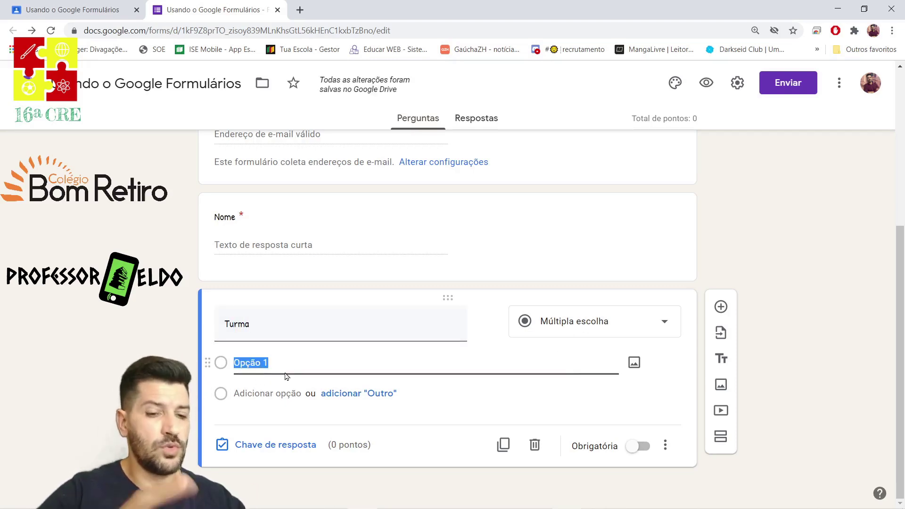
text(81)
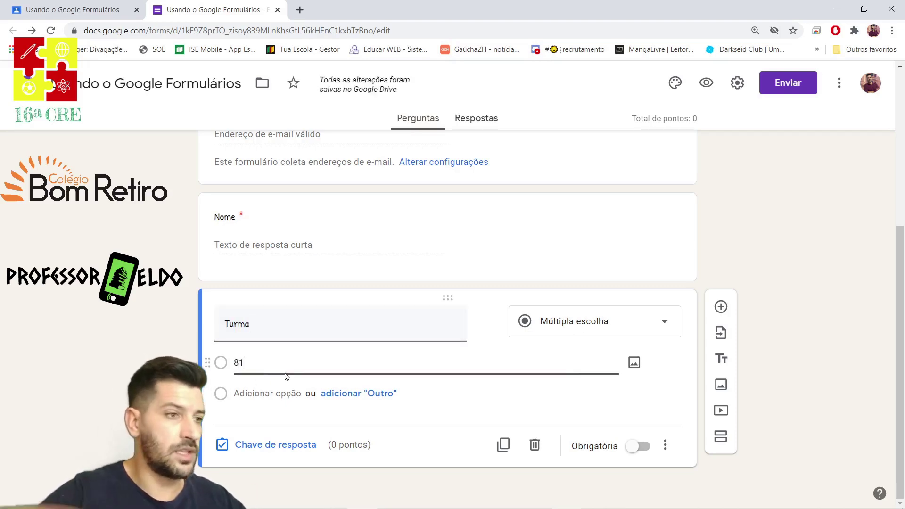
click(262, 392)
text(82)
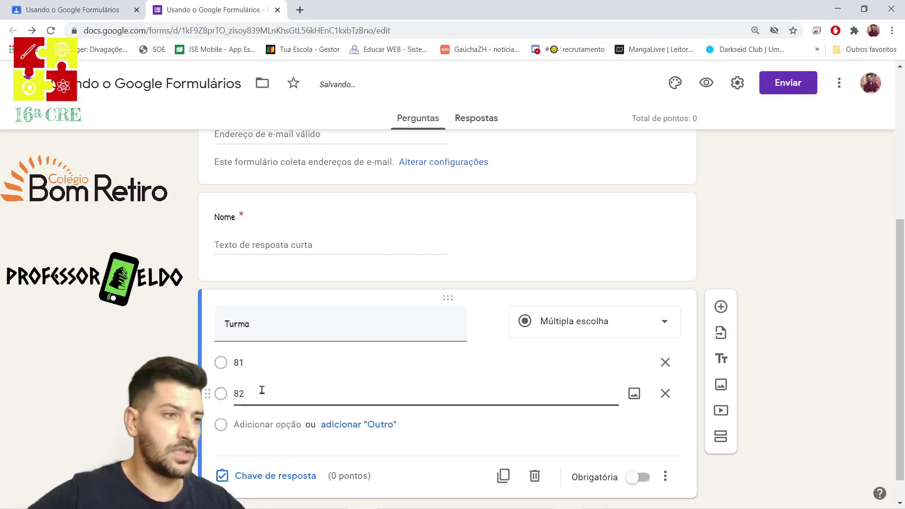
click(434, 472)
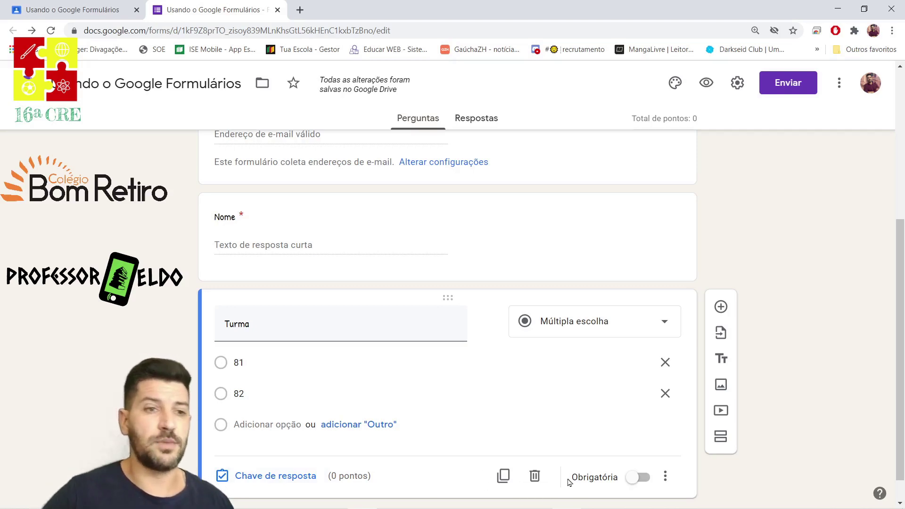
click(637, 477)
scroll(580, 405, down, 1)
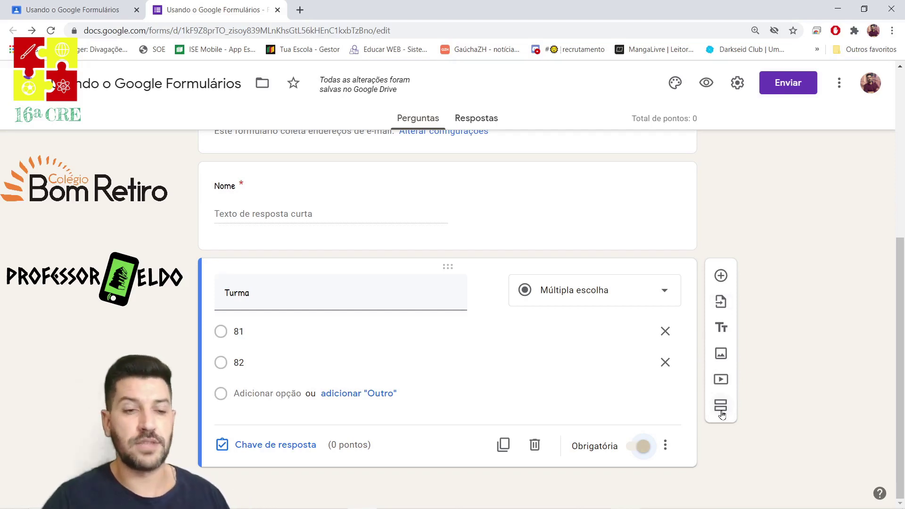
Insert a new section and paste 'Responda as questões de acordo com o enunciado.' as its title.
click(721, 406)
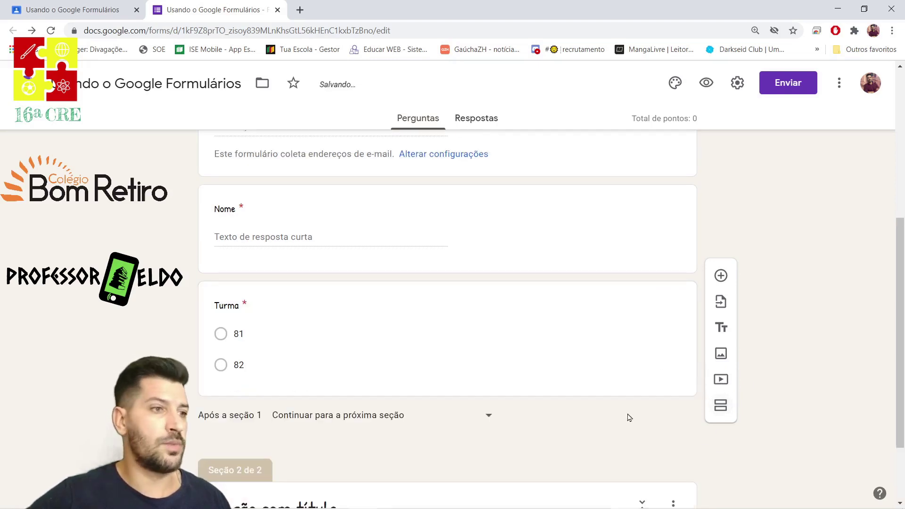
scroll(518, 353, up, 2)
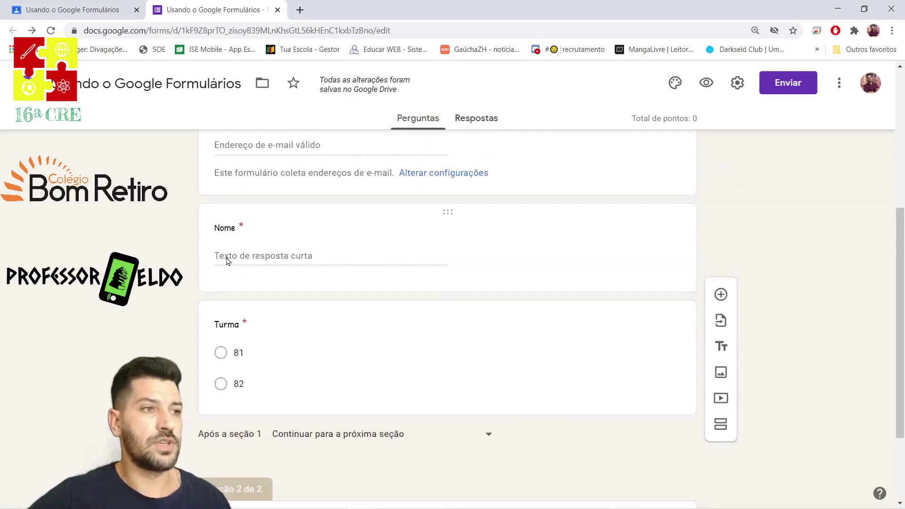
scroll(560, 387, down, 2)
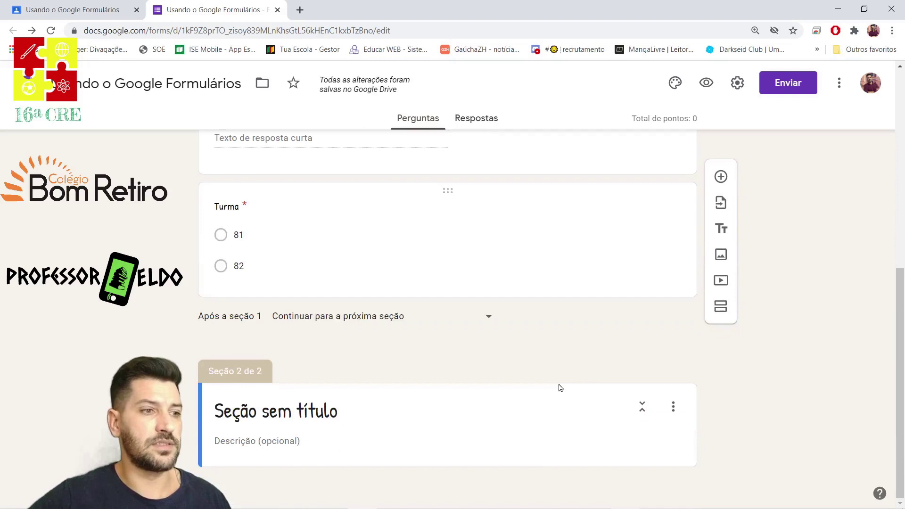
click(346, 410)
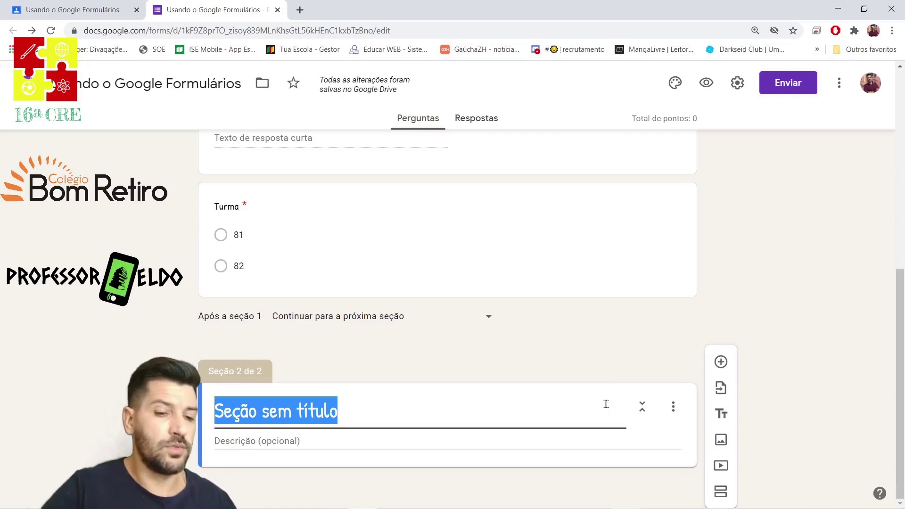
text(Responda as questões de acordo com o enunciado.)
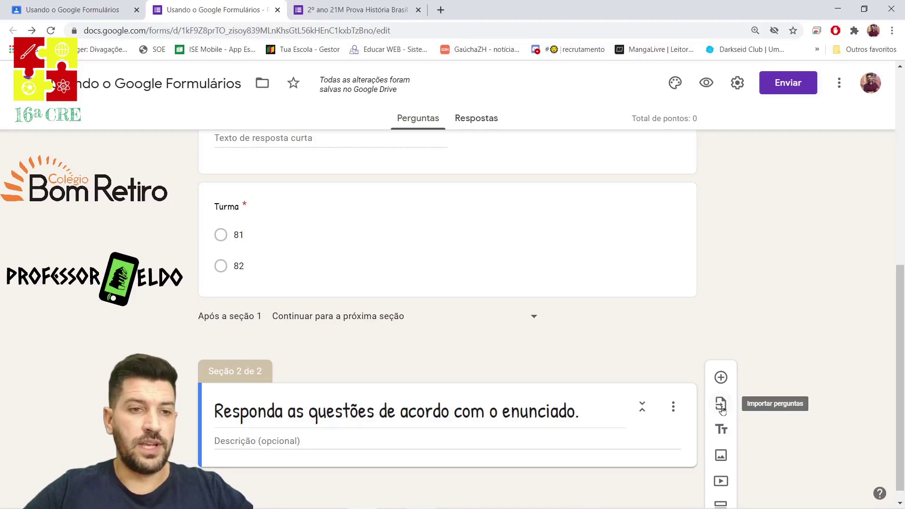
Import the UNAERP-SP question from the '2º ano 21M Prova História Brasil Colonia' form.
click(720, 405)
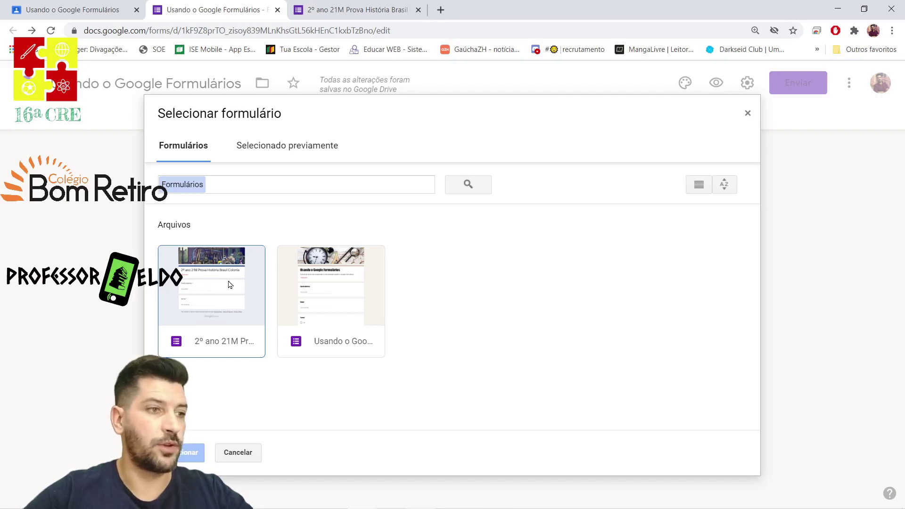
click(211, 284)
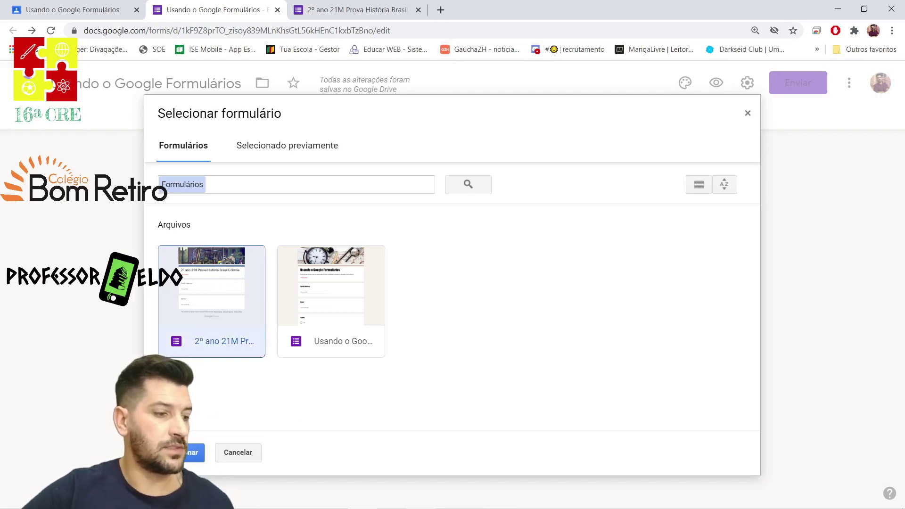
click(195, 452)
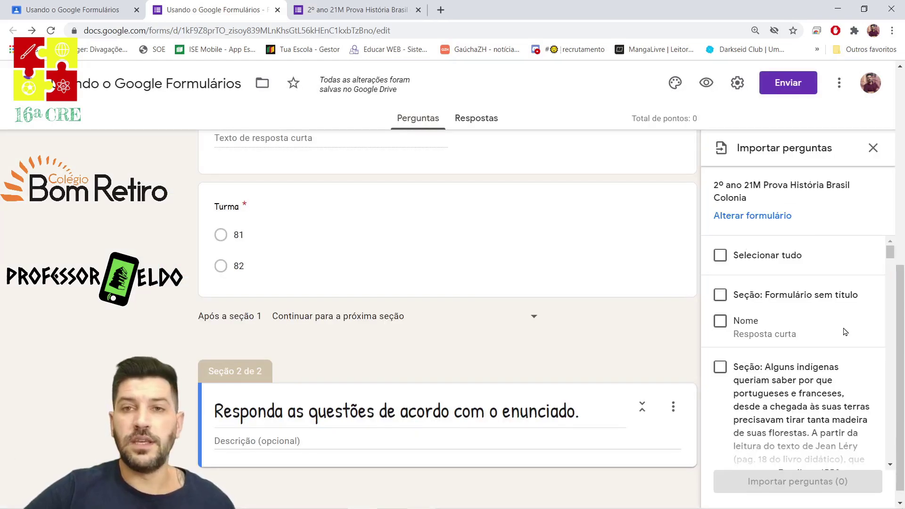
scroll(824, 372, down, 3)
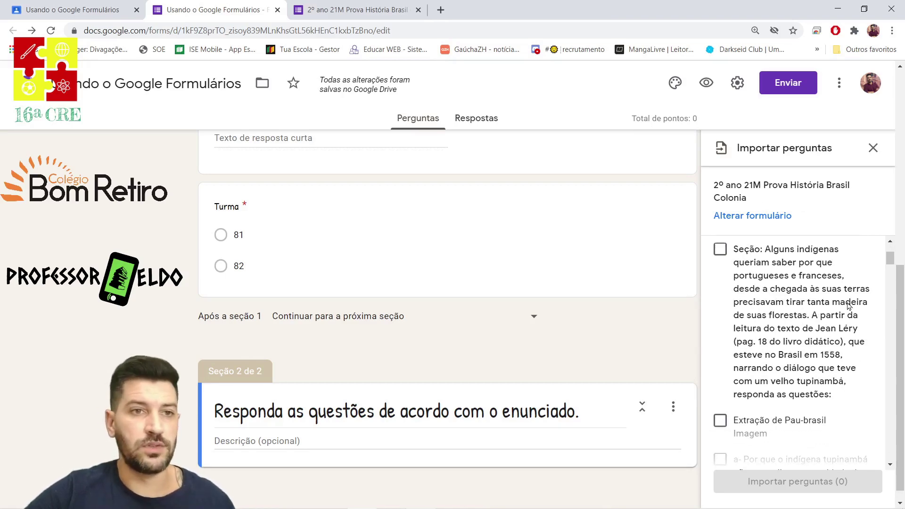
scroll(816, 313, down, 3)
scroll(802, 346, down, 5)
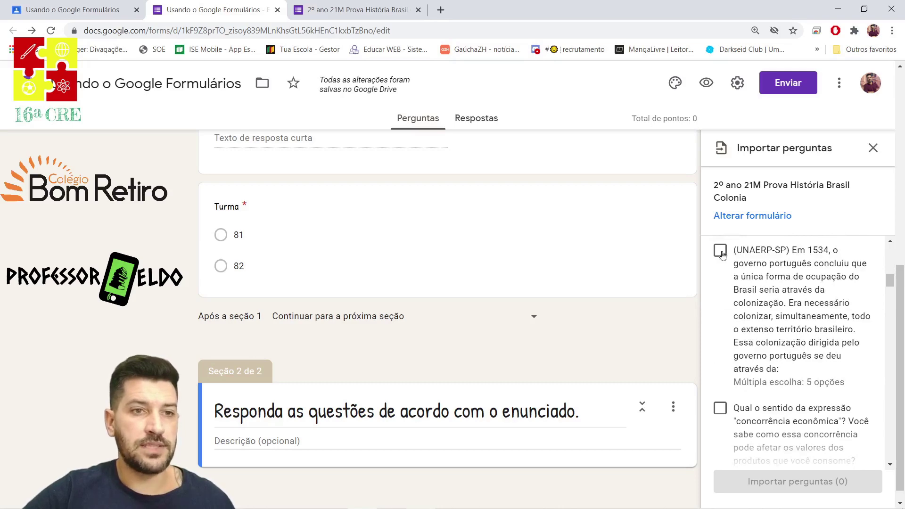
click(719, 250)
click(805, 475)
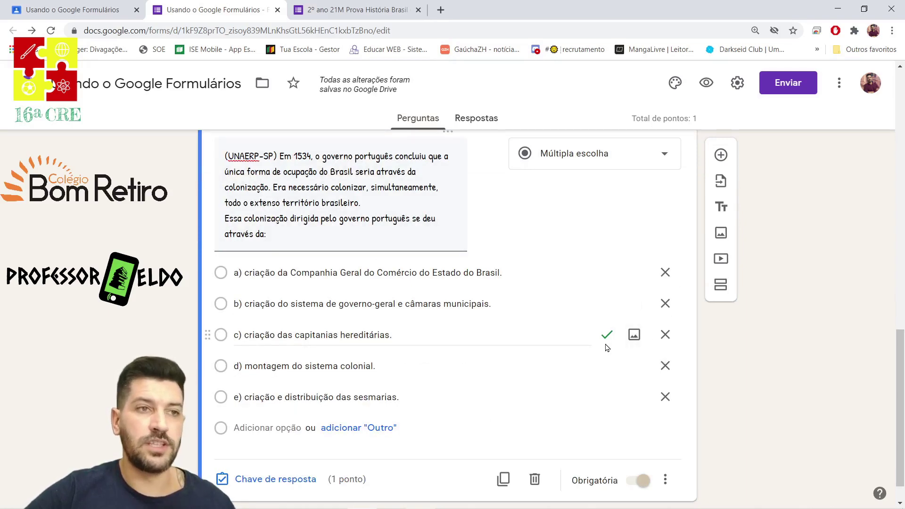
scroll(596, 251, up, 1)
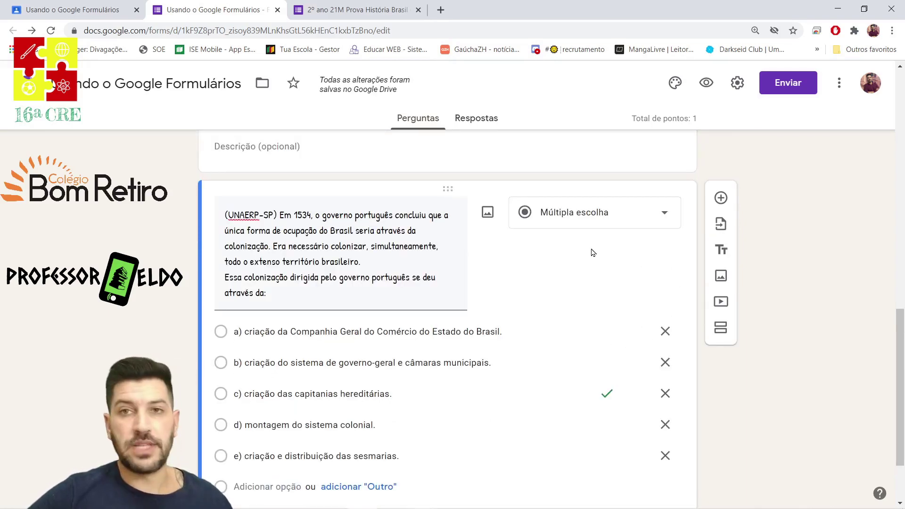
scroll(593, 254, down, 2)
scroll(721, 245, up, 2)
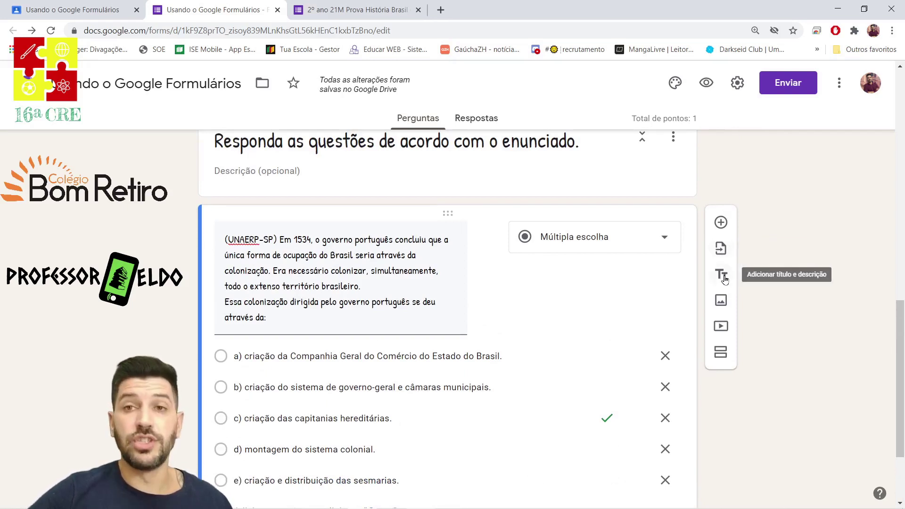
scroll(355, 225, up, 2)
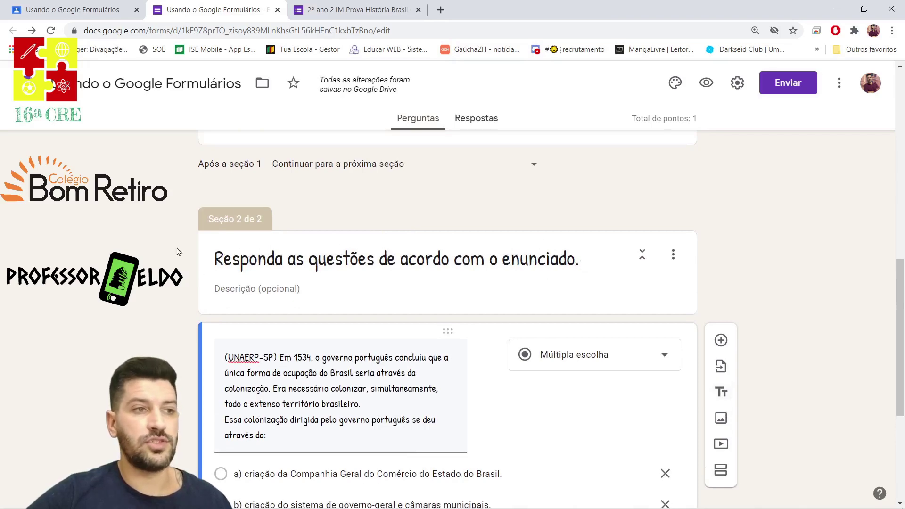
scroll(592, 290, down, 5)
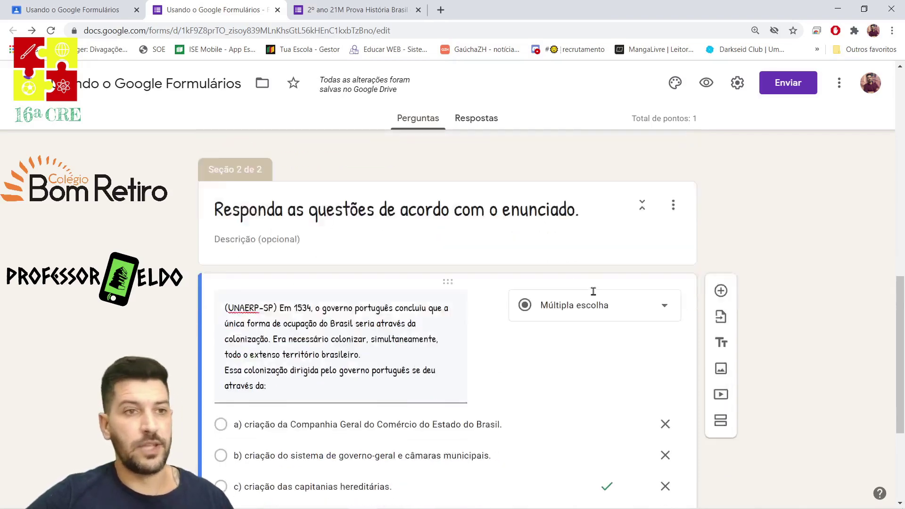
click(721, 206)
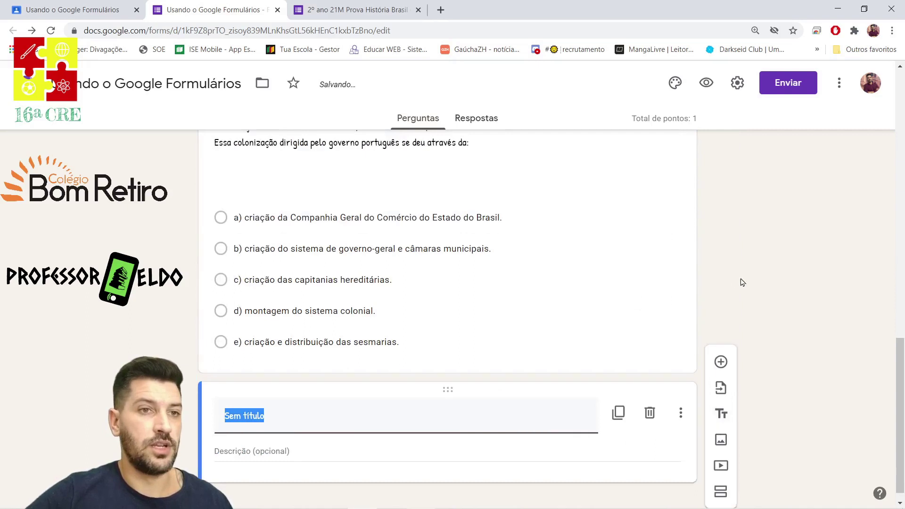
click(649, 413)
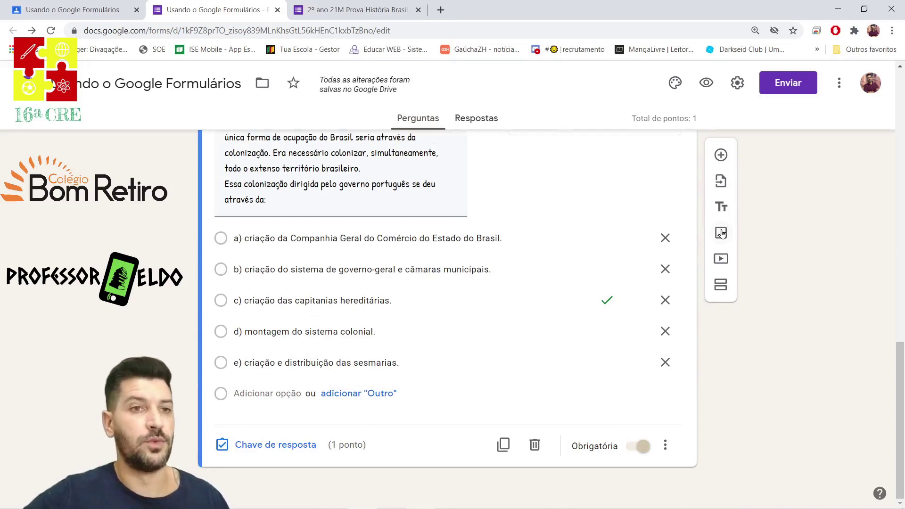
Upload the iberica map image from the computer and title it 'Península Ibérica'.
click(721, 233)
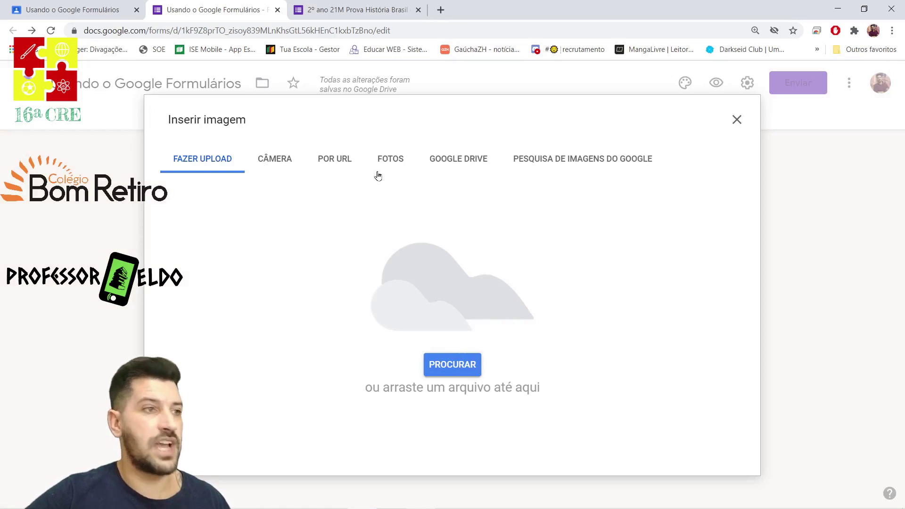
click(453, 366)
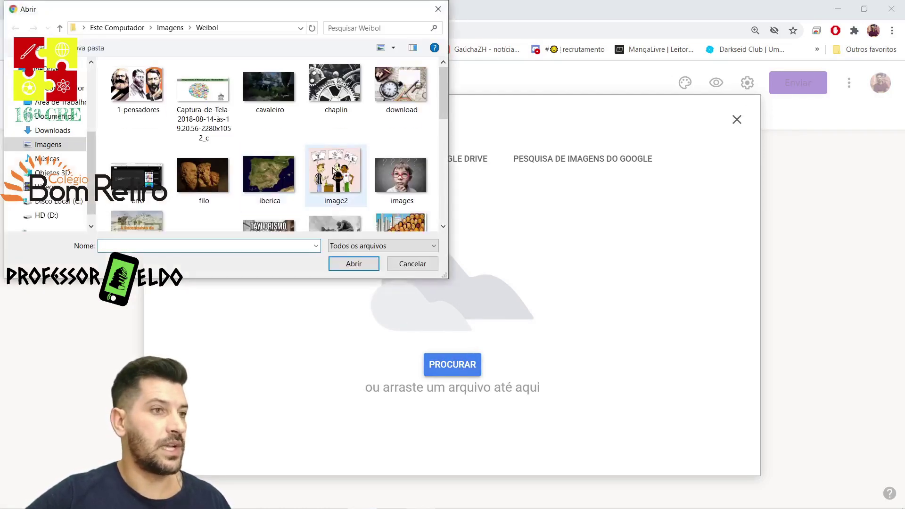
double_click(401, 85)
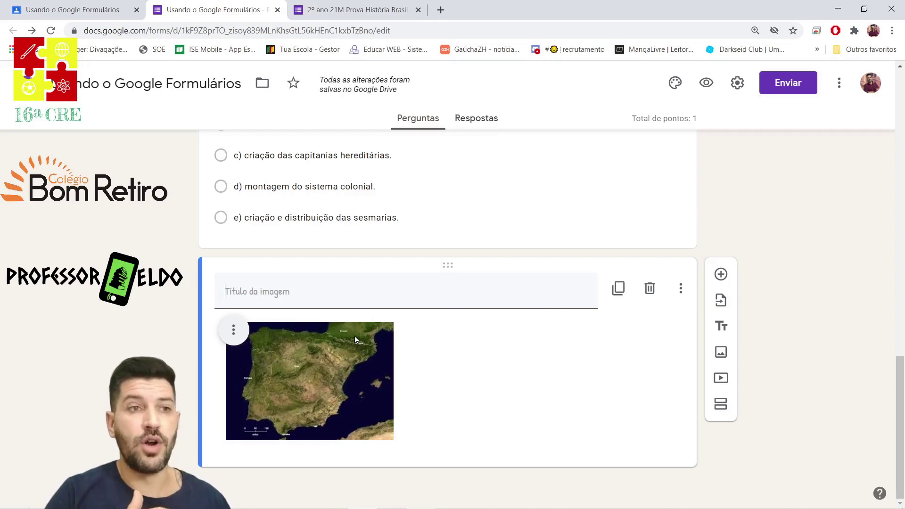
click(330, 292)
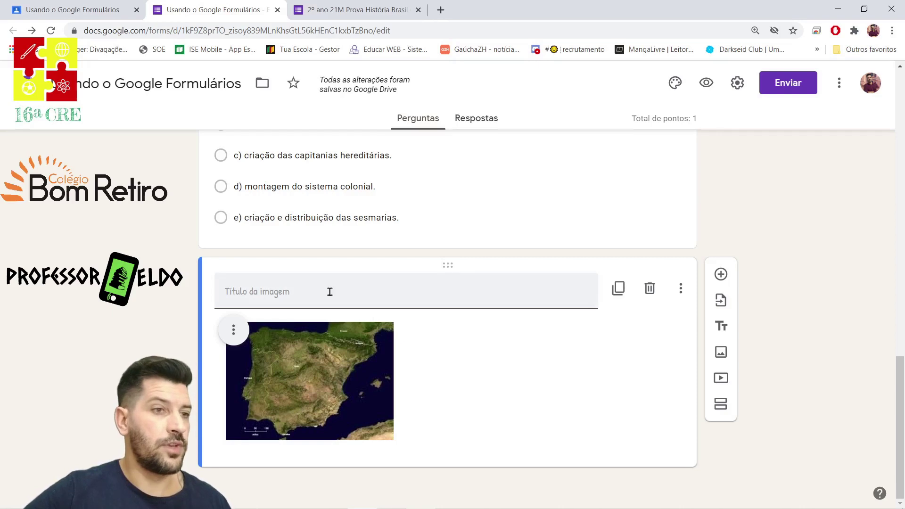
text(Península Ibérica)
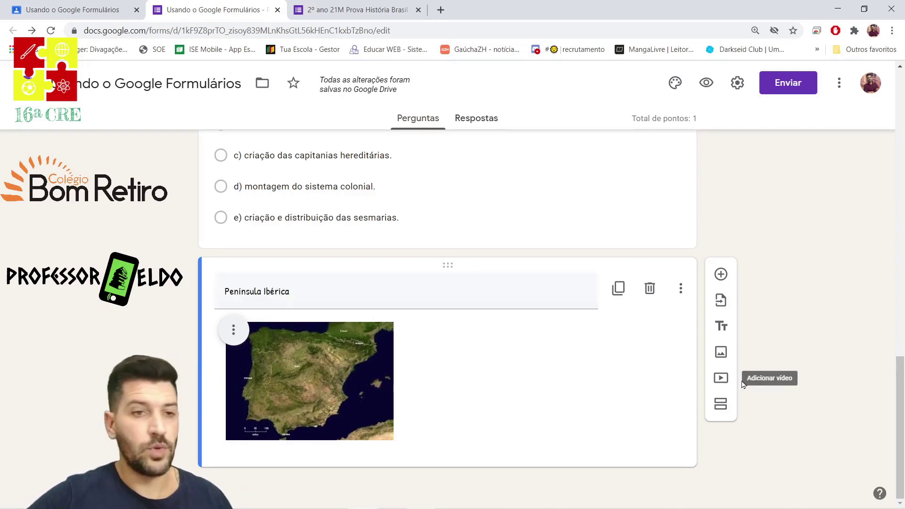
Start adding a video and search YouTube for 'revoluçaõ industrial'.
click(722, 379)
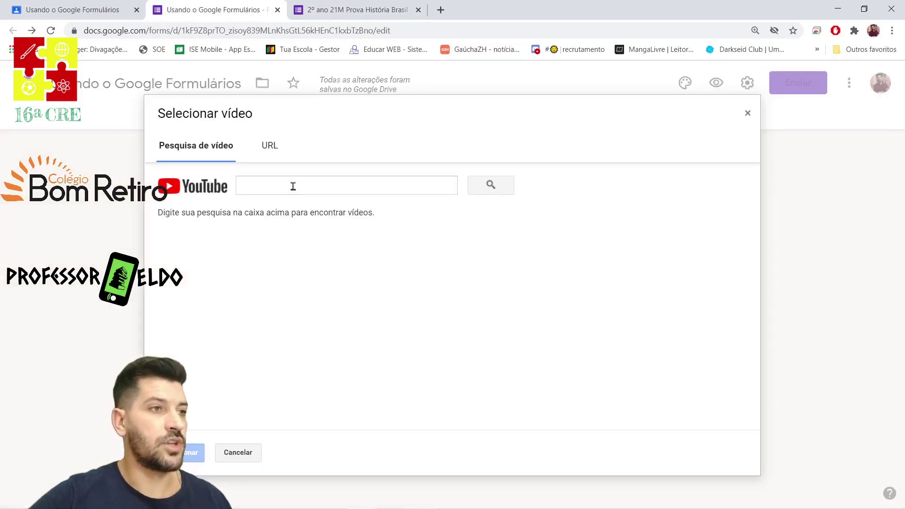
click(293, 186)
text(re)
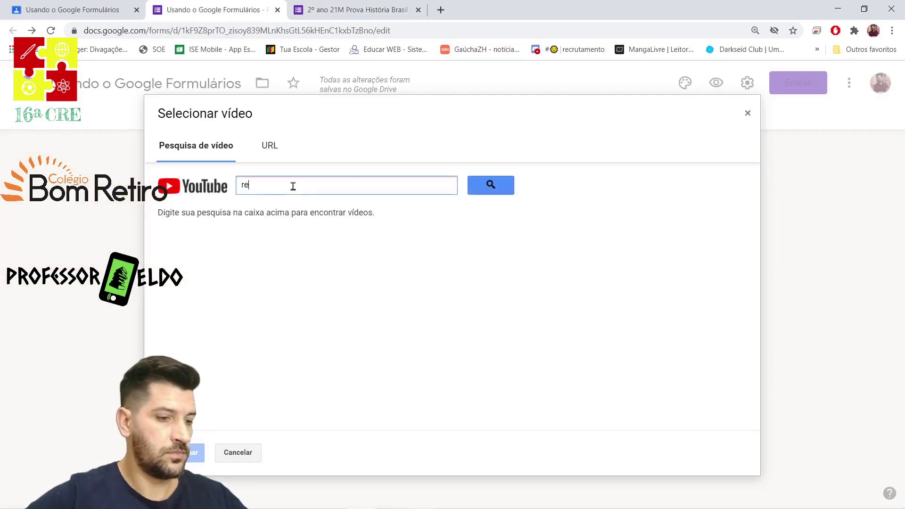
text(voluçaõ )
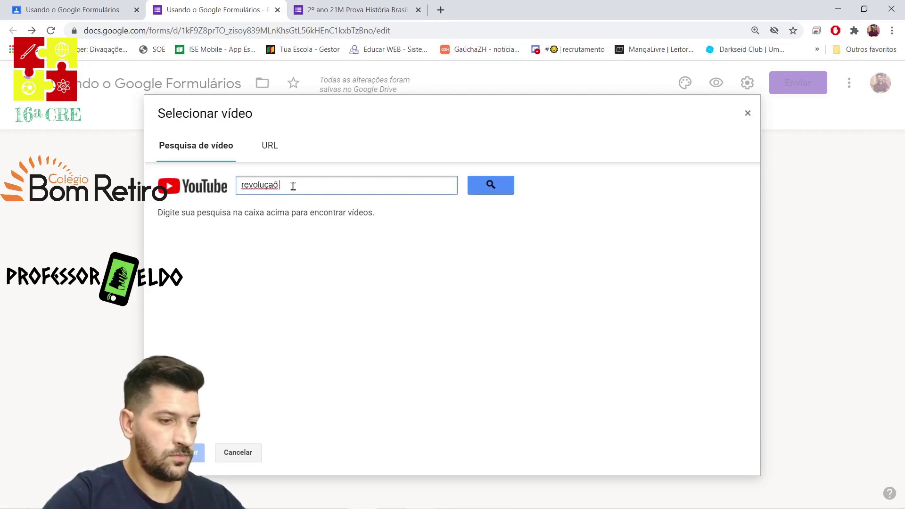
text(industrial)
key(Return)
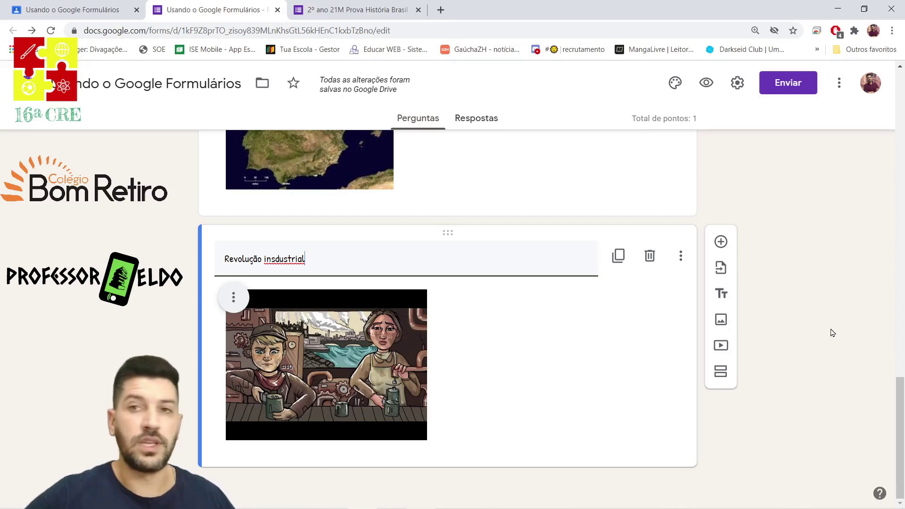
Add a multiple-choice question 'Múltipla Escolha' with first option 'A) Teste'.
click(721, 241)
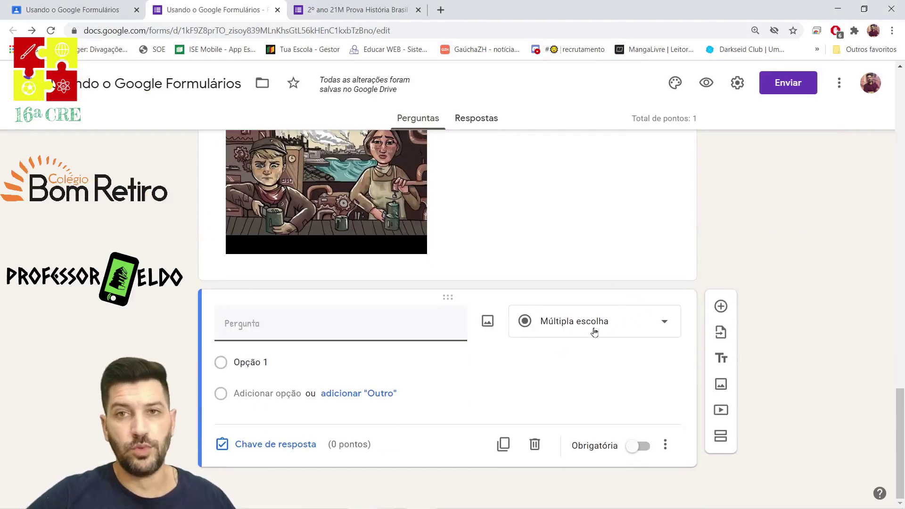
text(Múltipla Escolha)
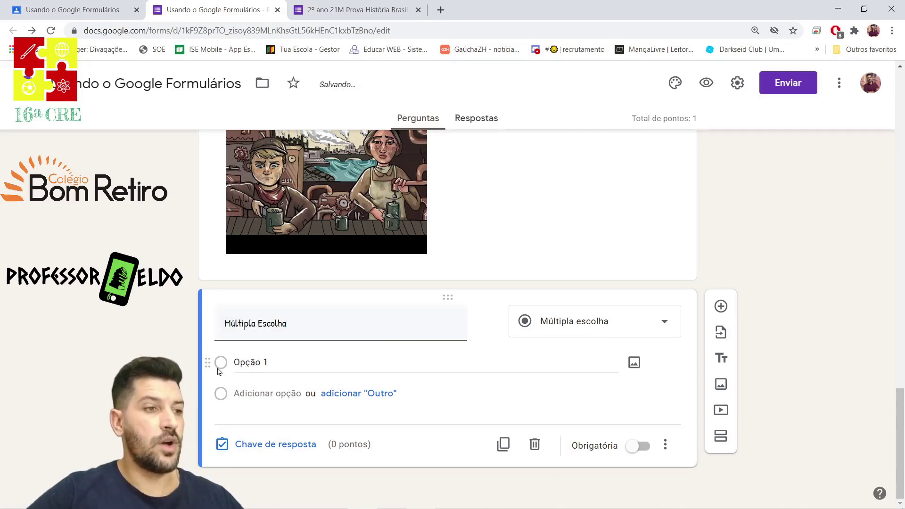
click(259, 365)
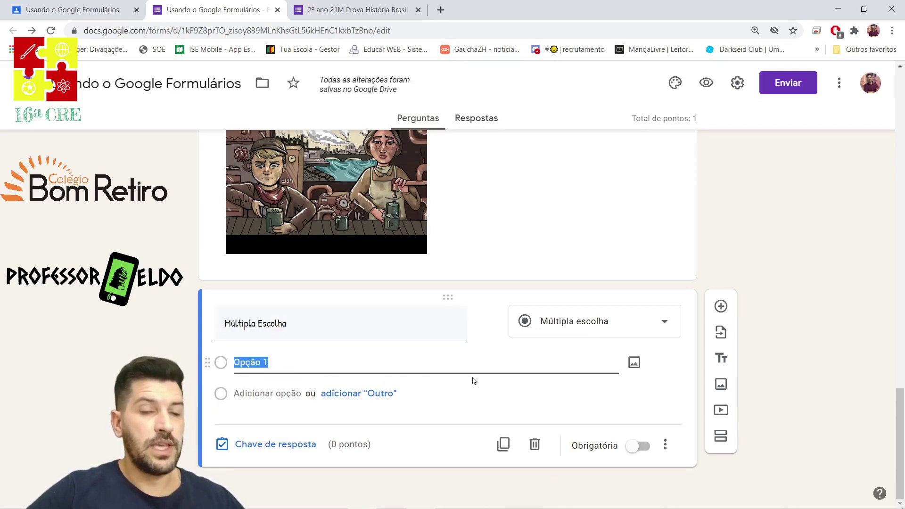
scroll(473, 380, up, 12)
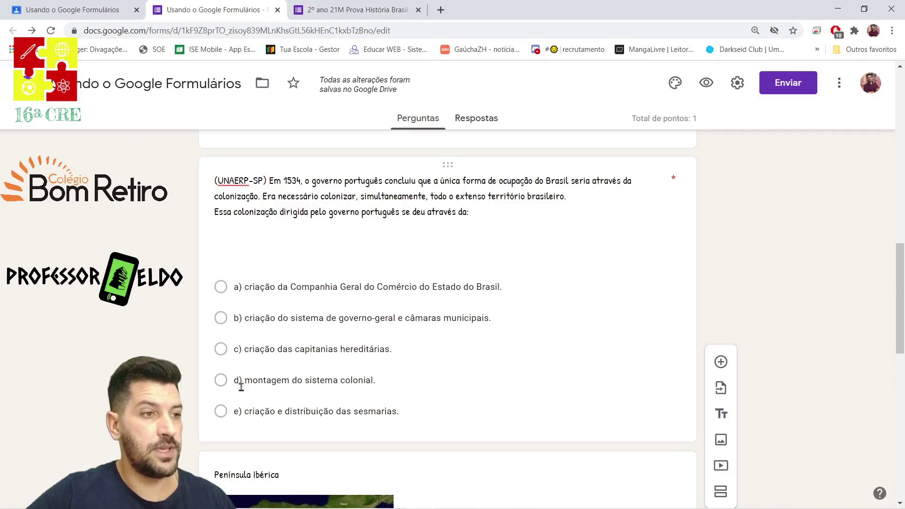
scroll(293, 388, down, 10)
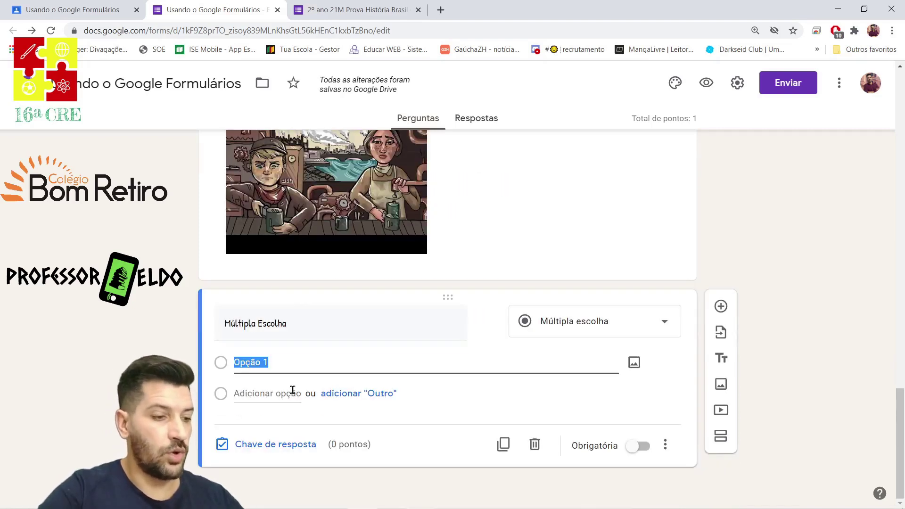
text(A) Teste)
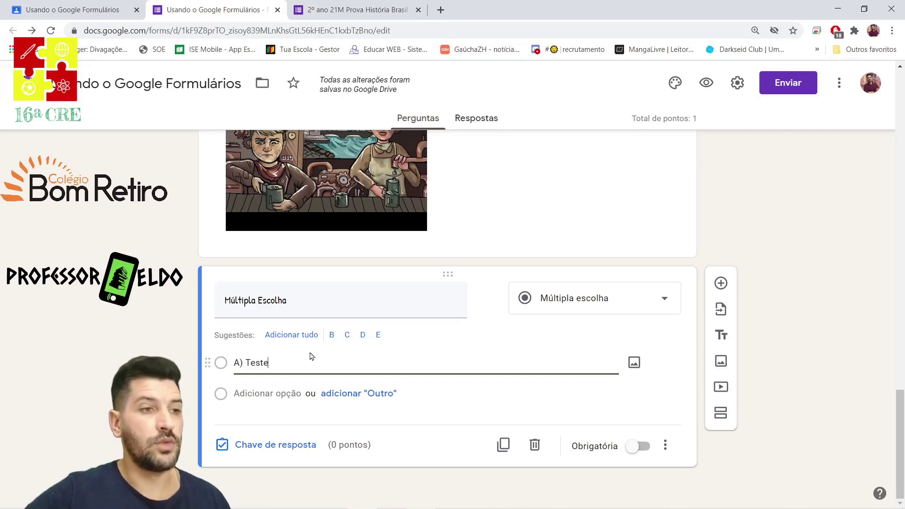
Add the suggested options B to E and relabel option B as 'B)'.
click(292, 335)
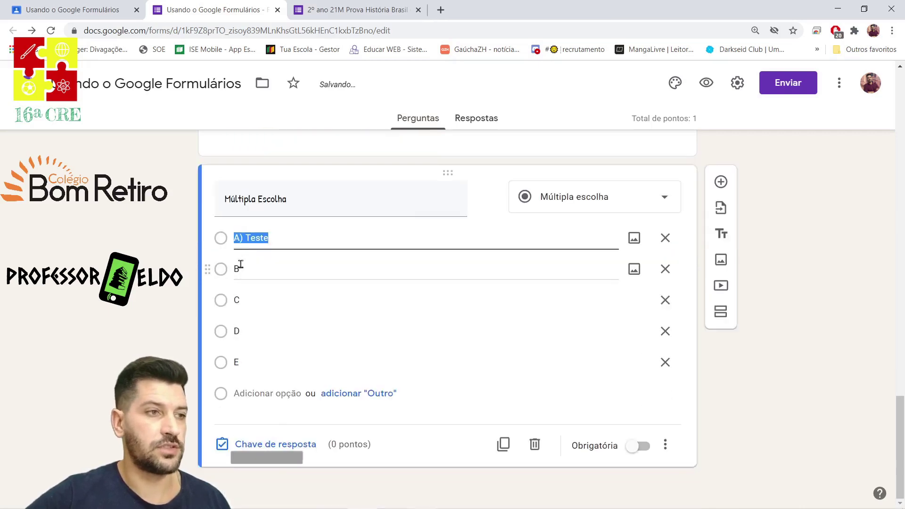
click(250, 268)
click(269, 272)
text() 5)
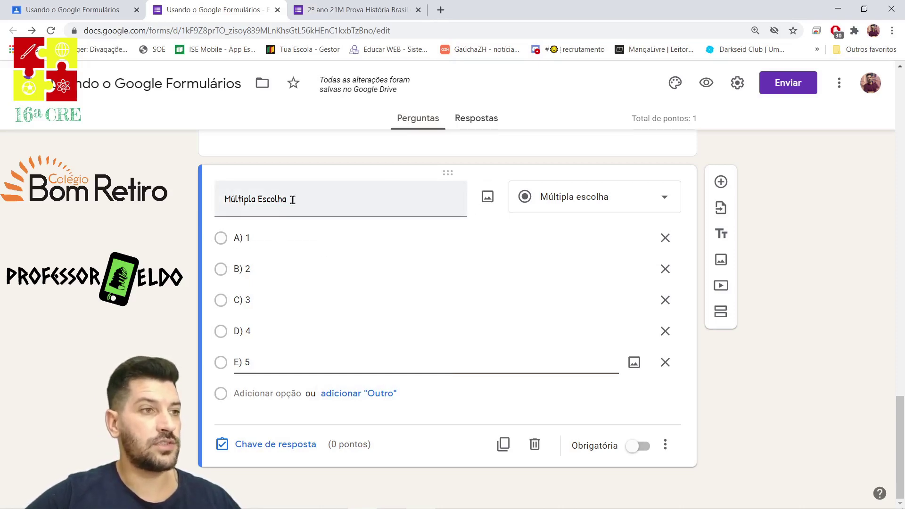
Insert the factory workers painting from the computer into the Múltipla Escolha question.
click(493, 203)
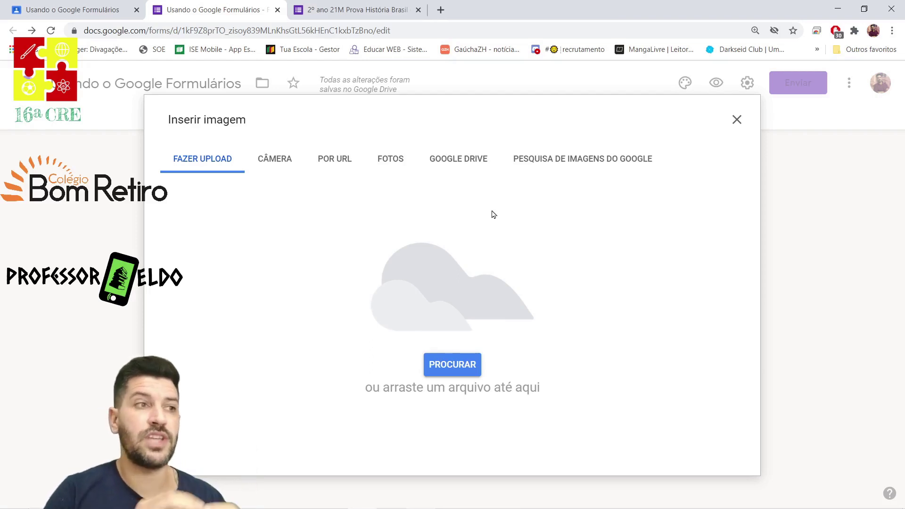
click(460, 363)
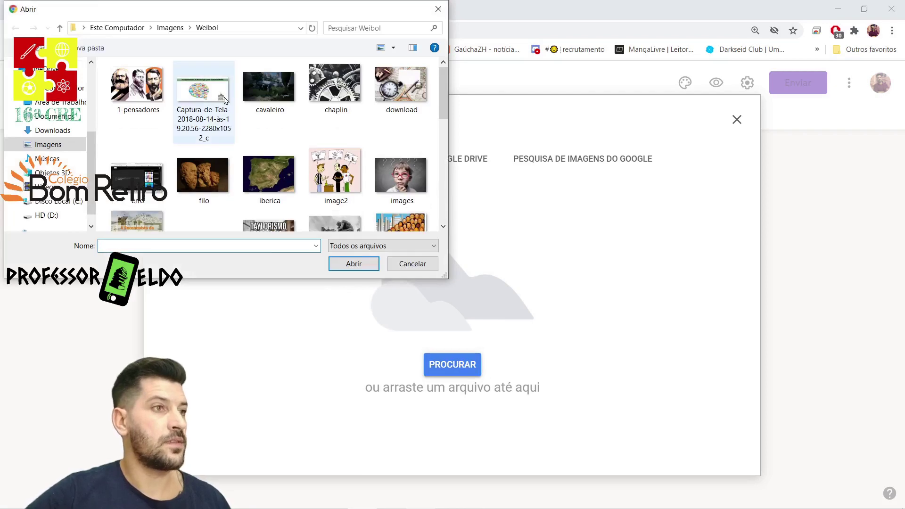
scroll(346, 175, down, 1)
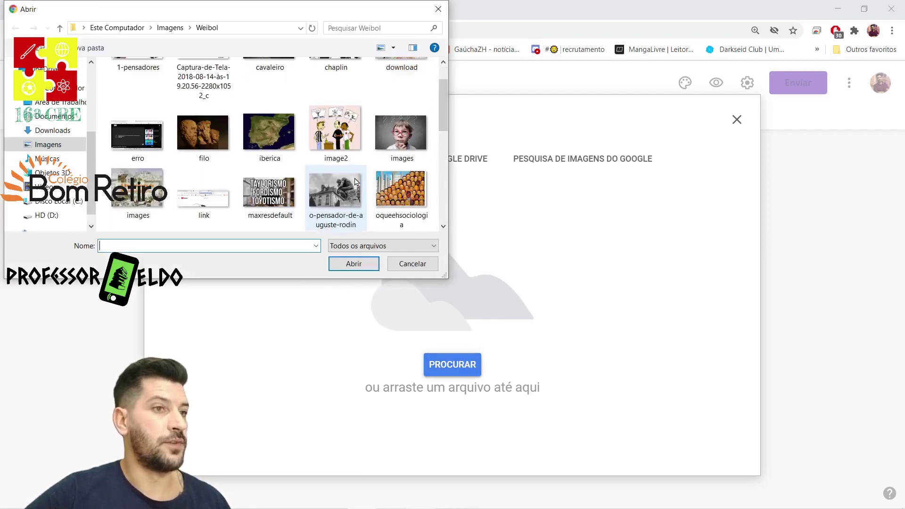
double_click(400, 196)
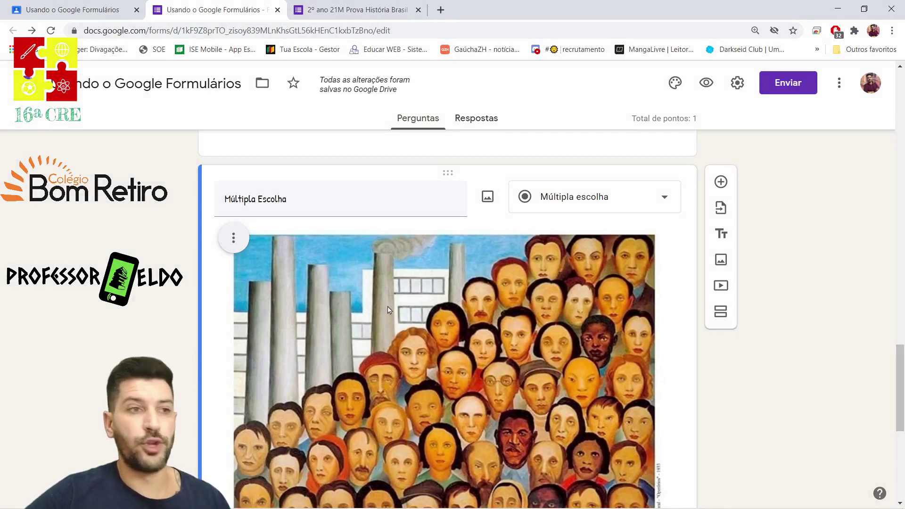
scroll(559, 244, down, 10)
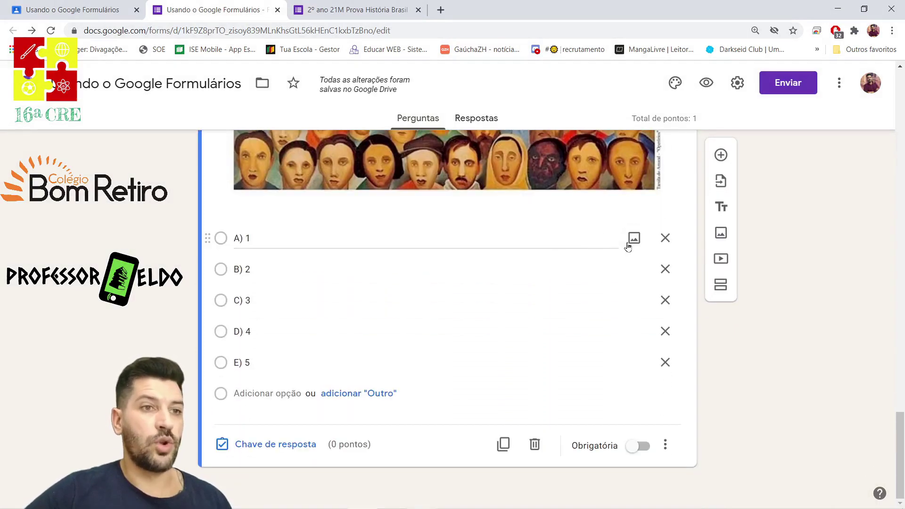
Open an image picker for option A, then cancel without adding an image.
click(634, 239)
click(443, 364)
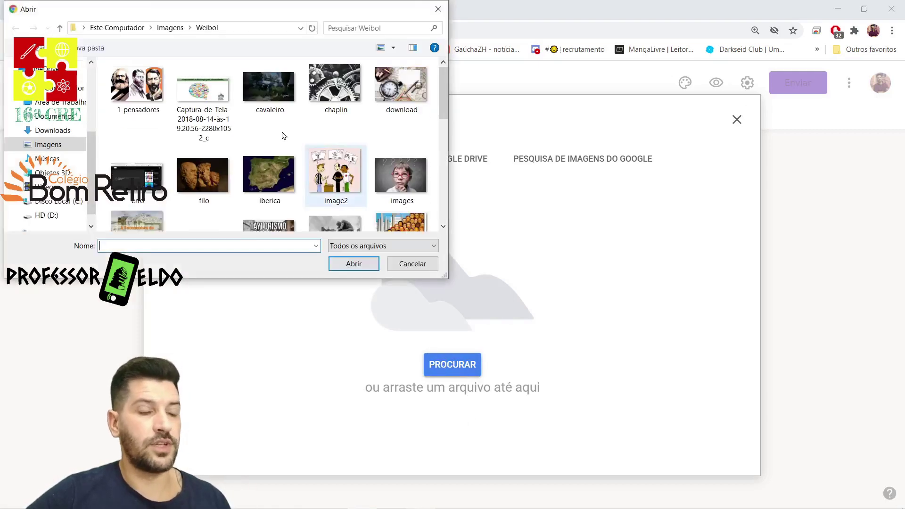
click(406, 259)
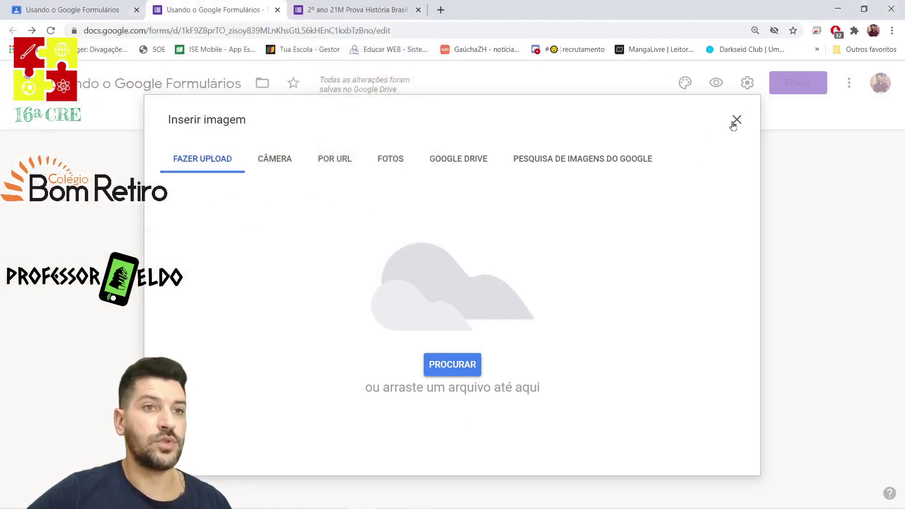
click(735, 121)
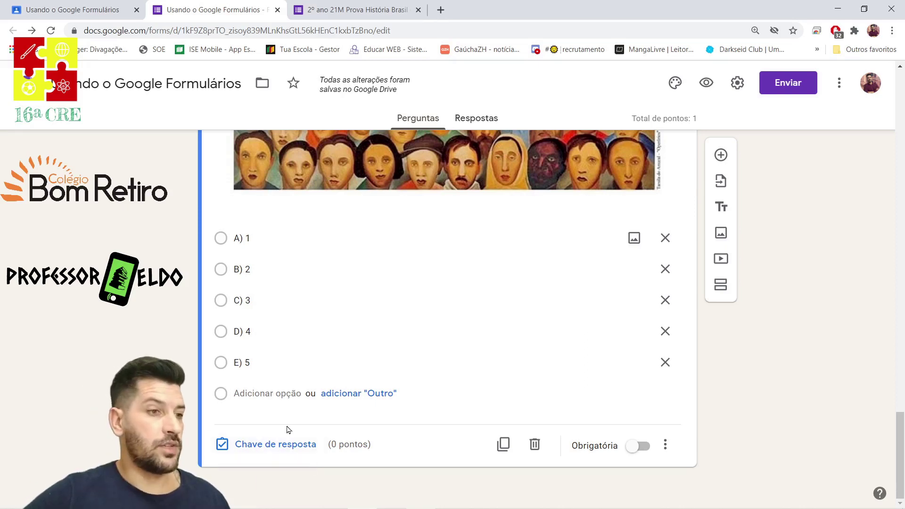
Open the answer key and adjust the question's point value.
click(271, 445)
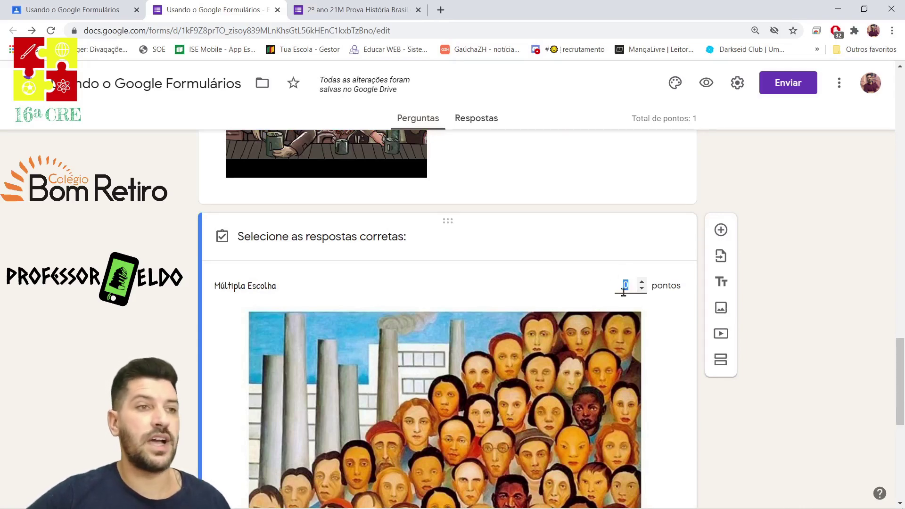
click(642, 284)
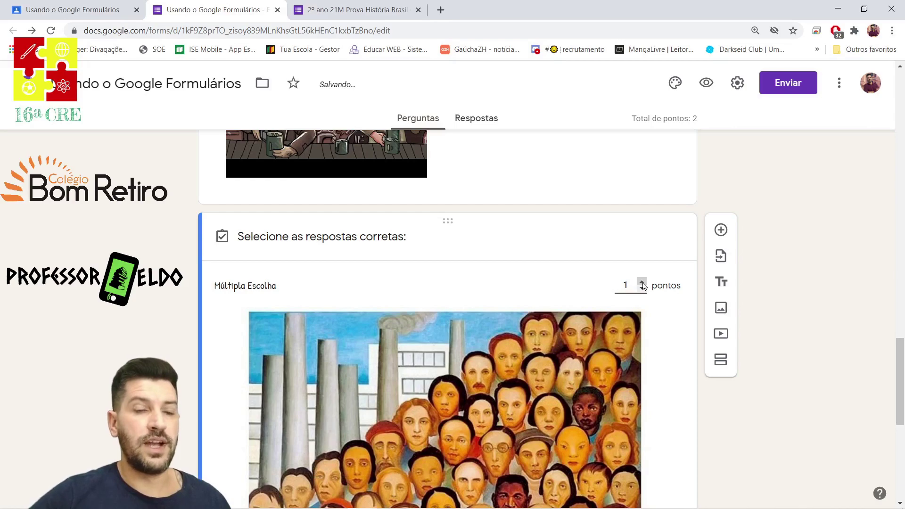
scroll(680, 202, down, 1)
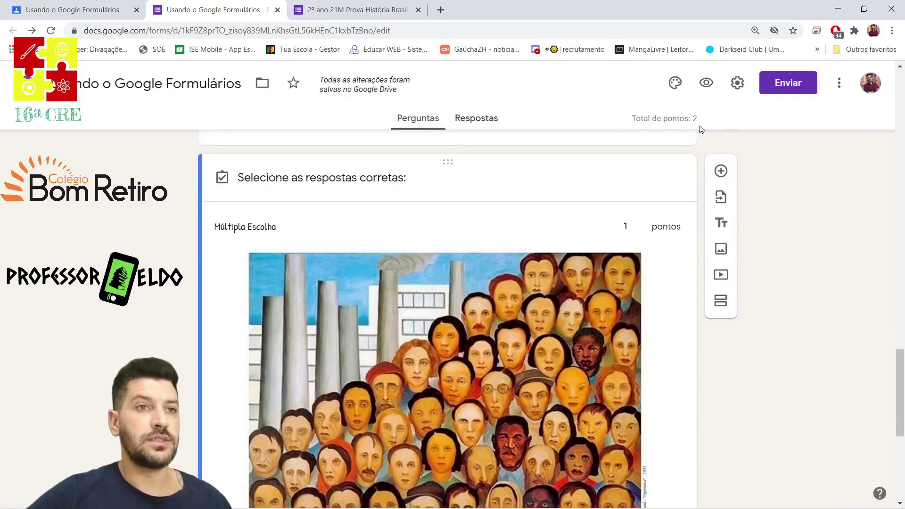
scroll(697, 187, up, 15)
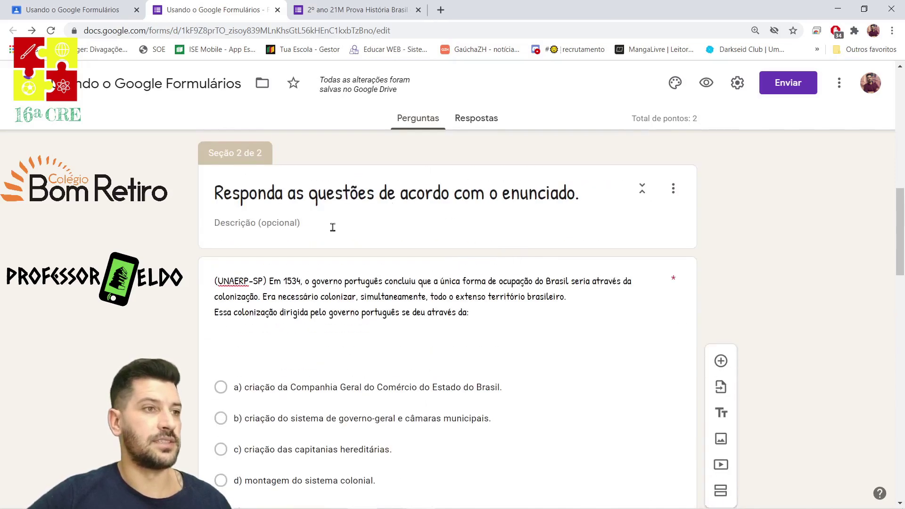
scroll(630, 290, down, 10)
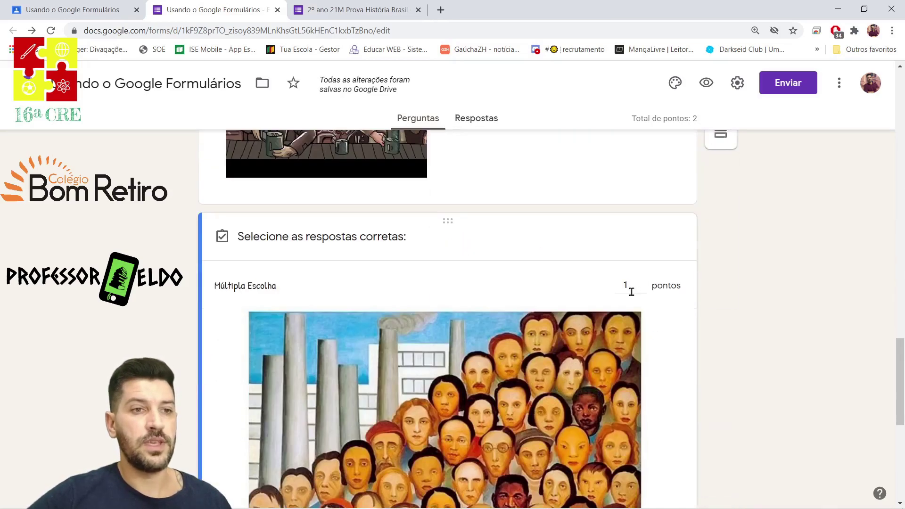
scroll(631, 291, down, 4)
scroll(633, 281, up, 3)
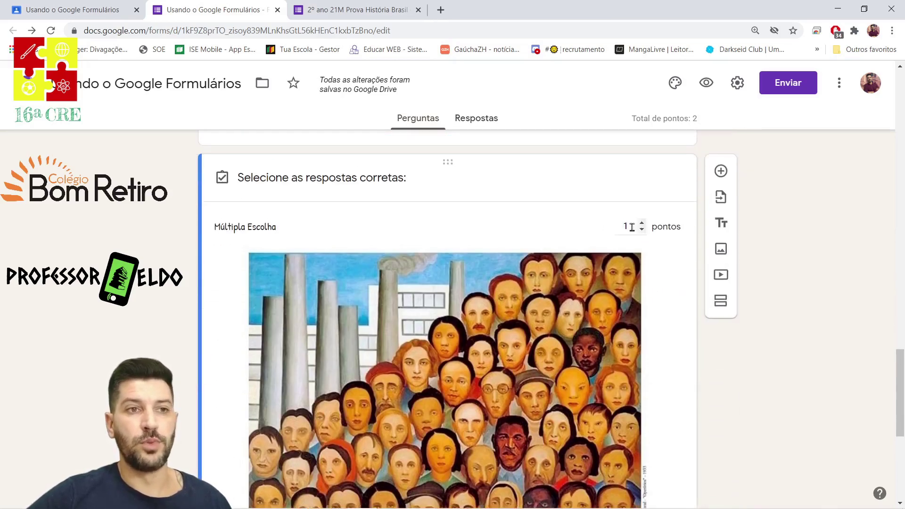
click(640, 224)
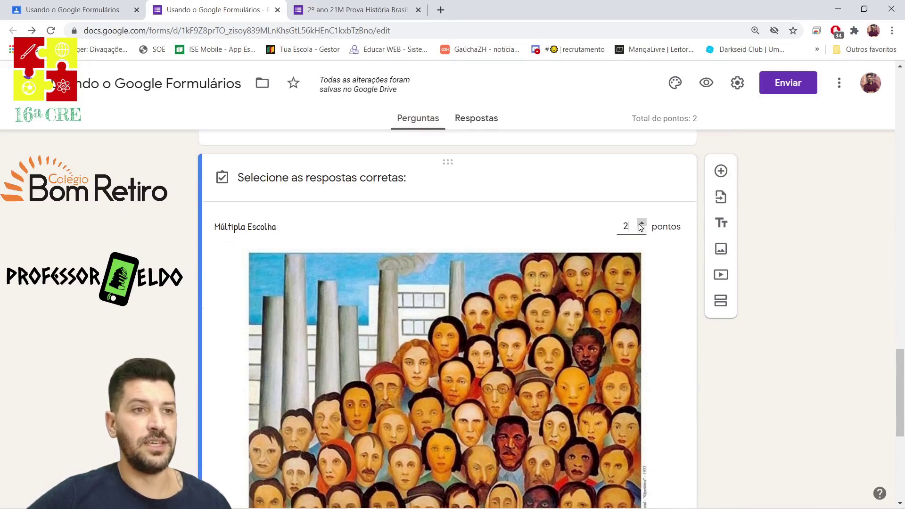
scroll(227, 265, down, 7)
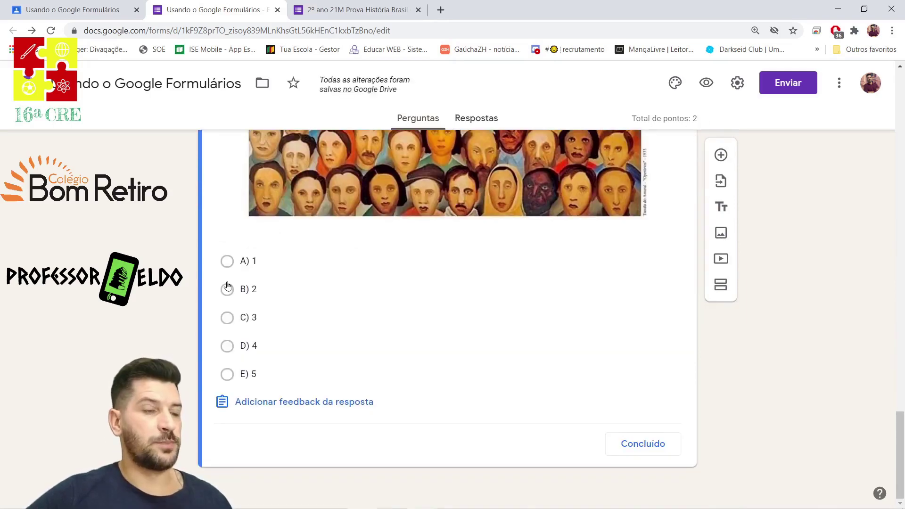
Mark C) 3 as the correct answer and open the answer-feedback dialog.
click(227, 317)
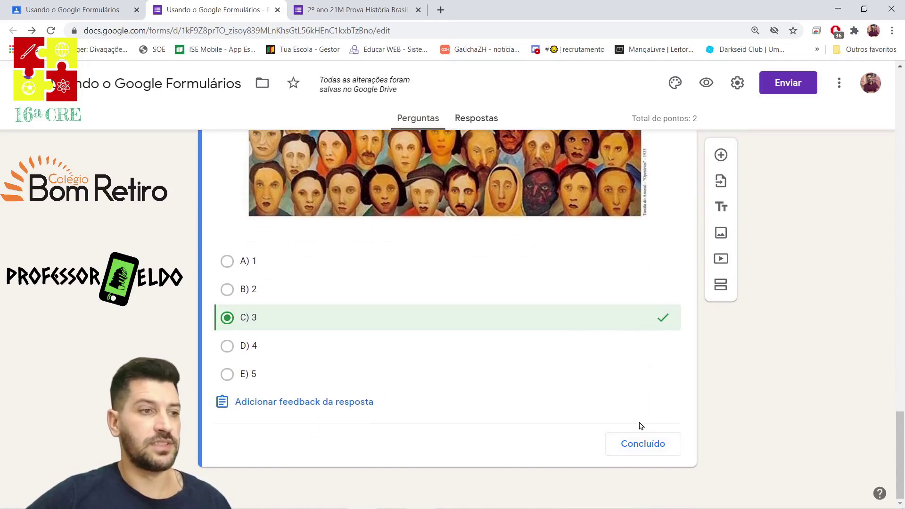
click(642, 445)
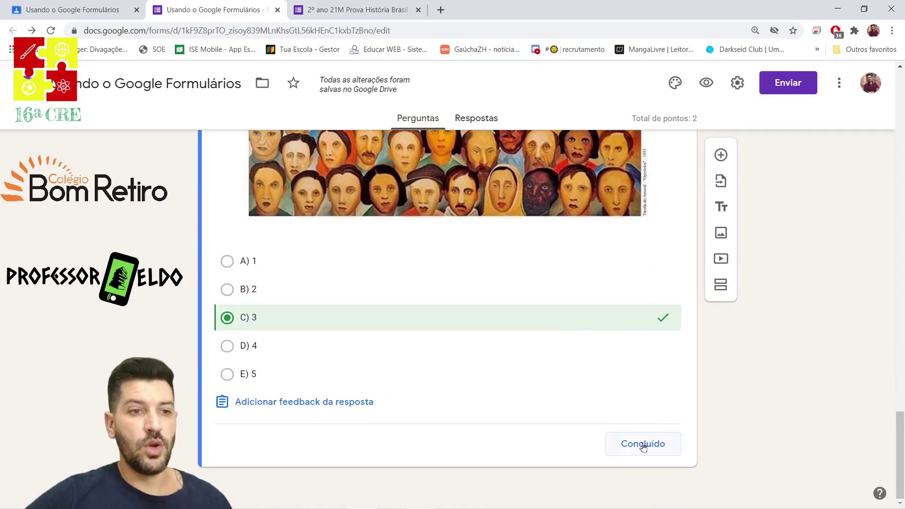
click(295, 402)
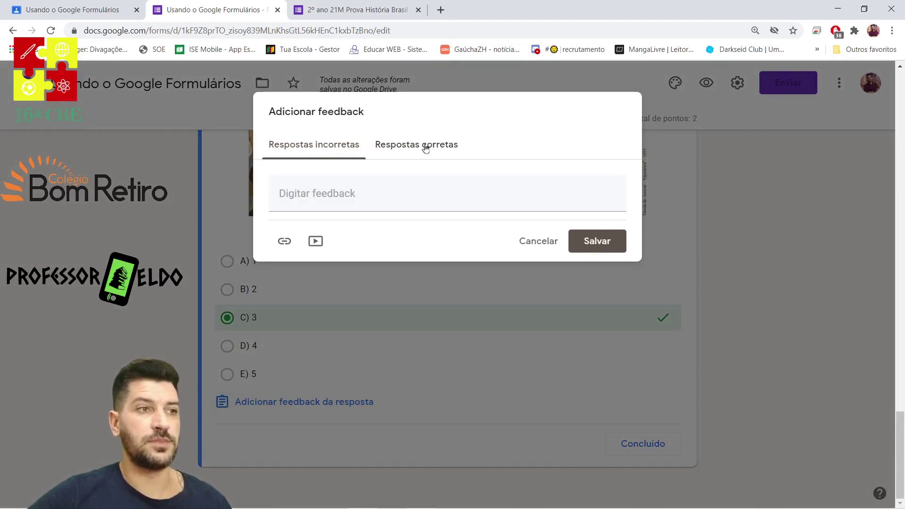
Try the feedback link and video options without saving, close the answer key, and make the question required.
click(355, 194)
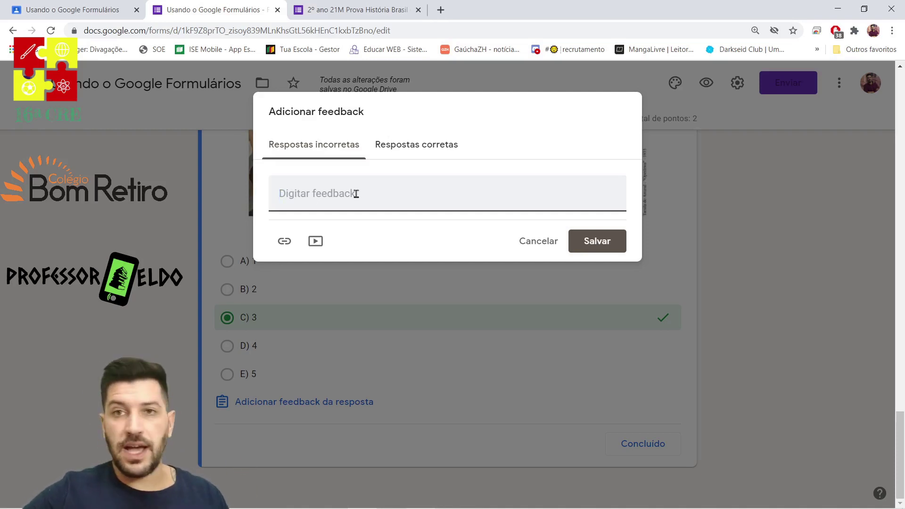
click(285, 242)
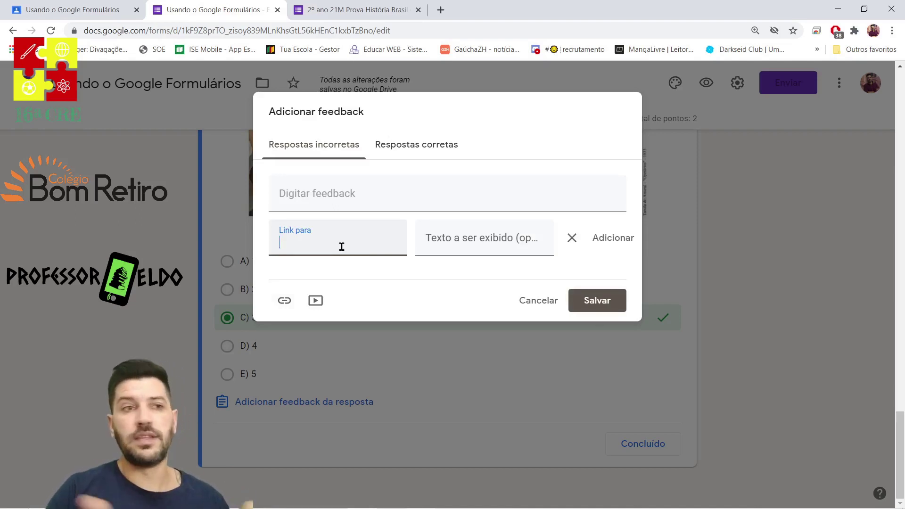
click(315, 300)
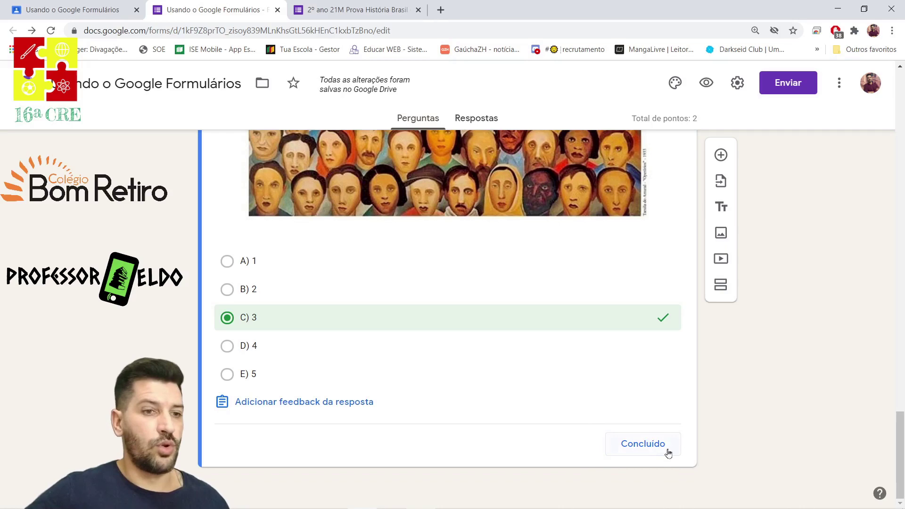
click(653, 449)
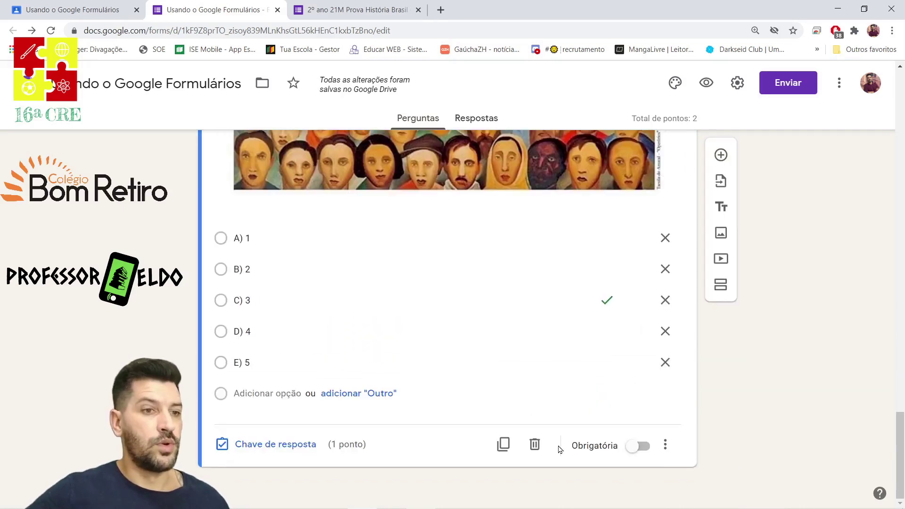
click(633, 448)
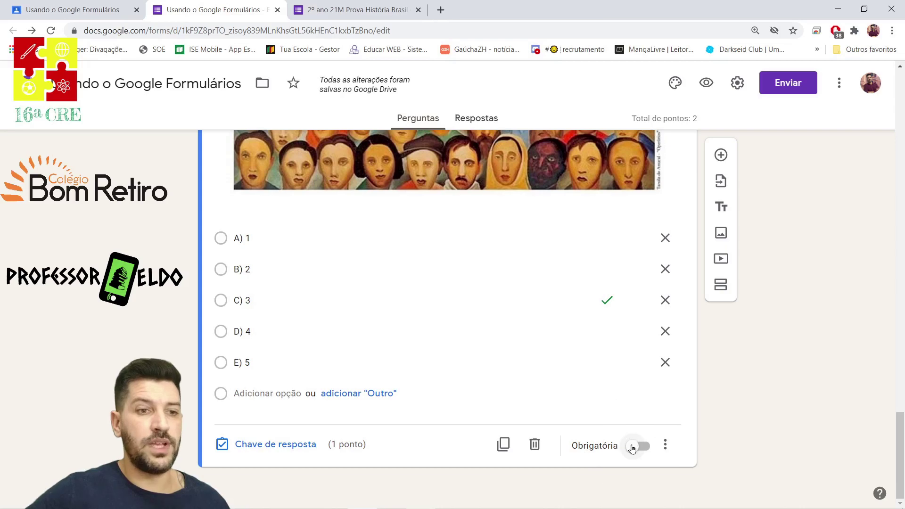
click(632, 448)
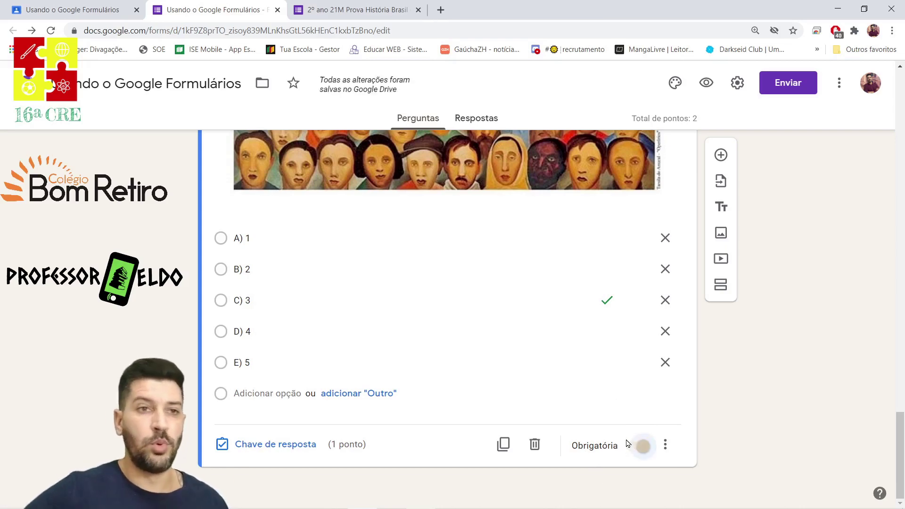
Add a short-answer question below titled 'Resposta Curta'.
click(728, 160)
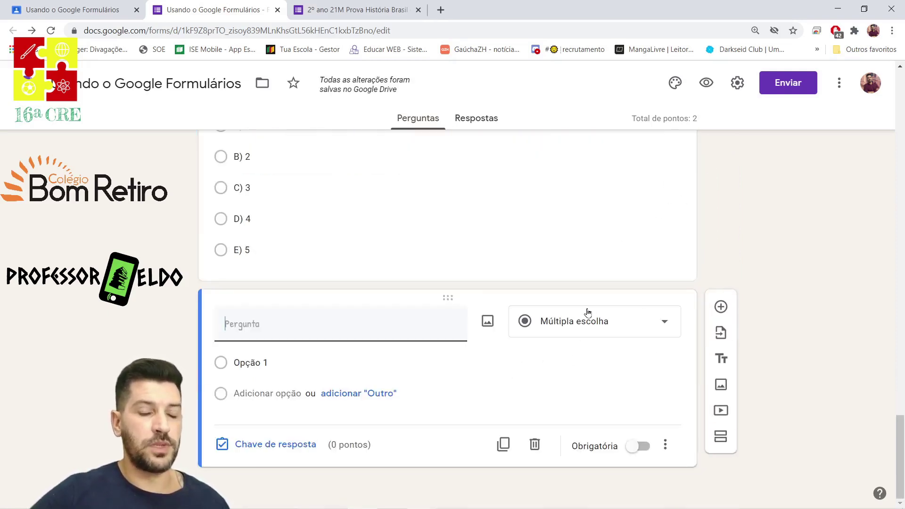
click(625, 325)
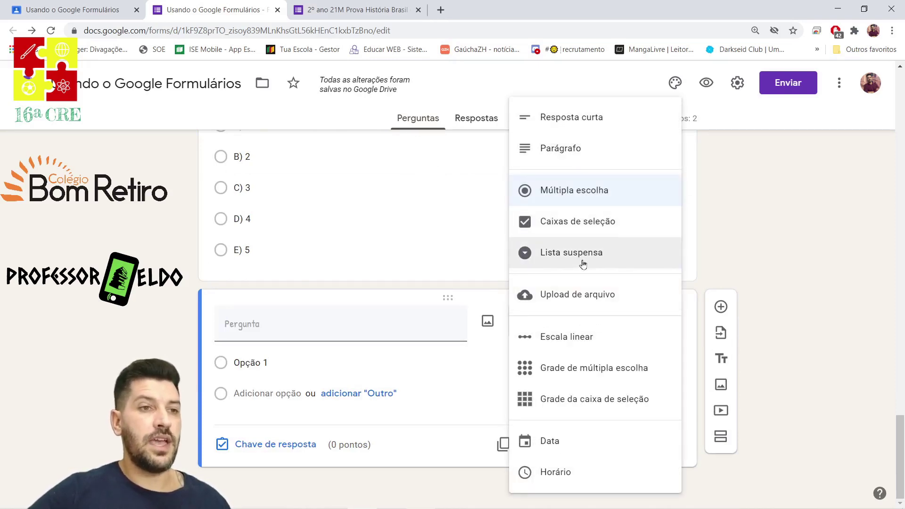
click(565, 119)
click(303, 353)
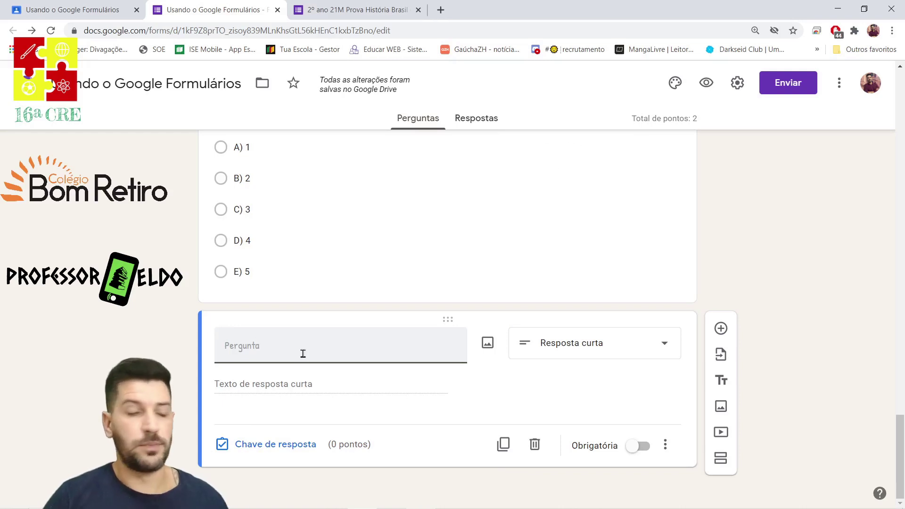
text(Resposta Curta)
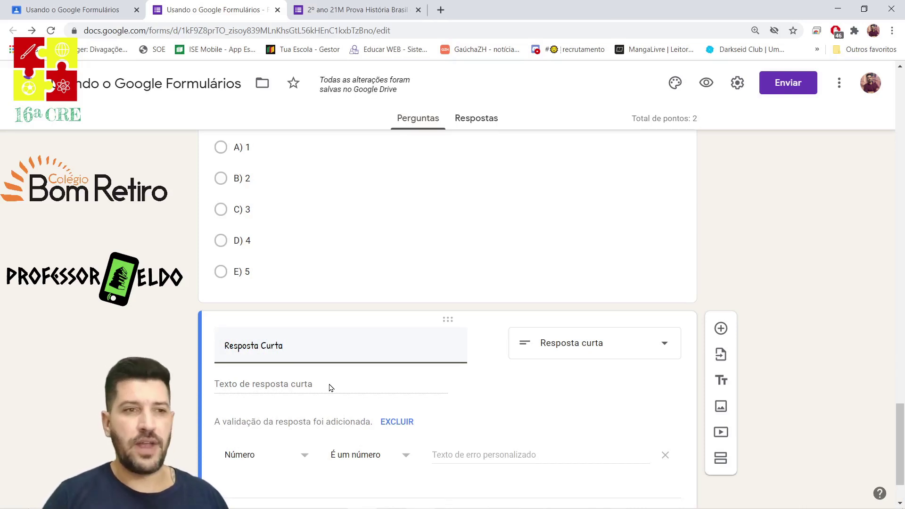
Set its response validation to Texto, Contém, ready for the required text.
scroll(273, 418, down, 2)
click(302, 383)
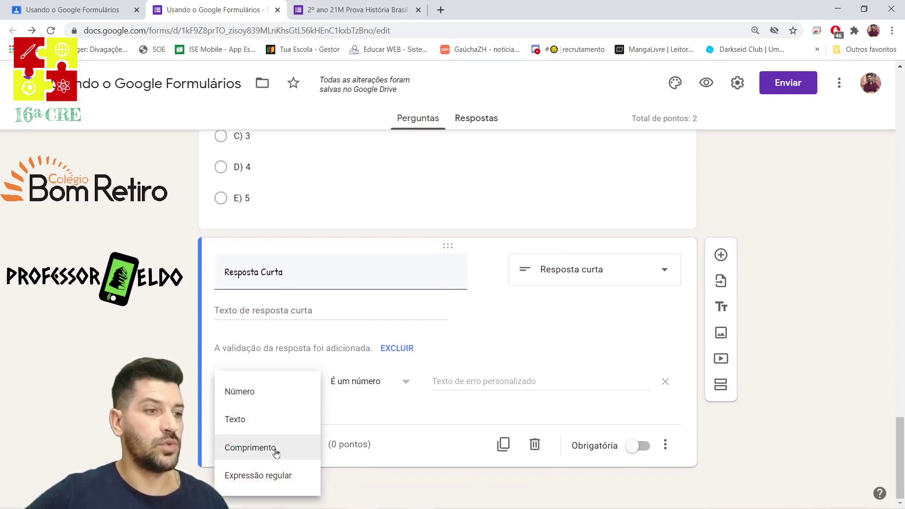
click(404, 387)
click(404, 387)
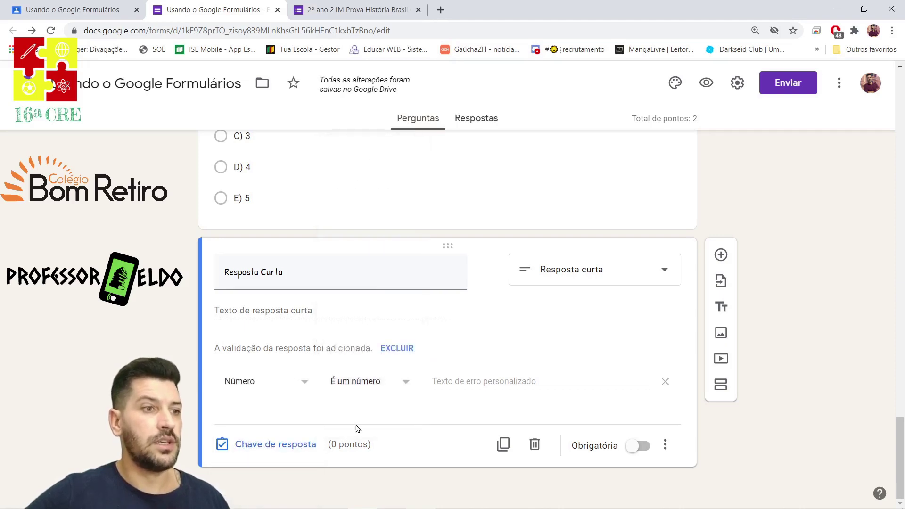
click(299, 382)
click(235, 419)
click(468, 382)
Enter Teste as the validation text, then add Teste and teste as correct answers.
text(Teste)
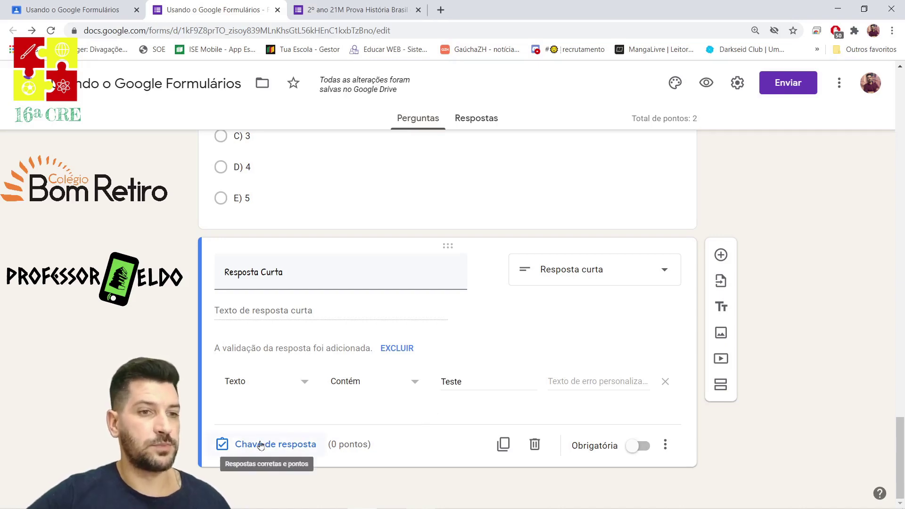
click(260, 445)
click(231, 338)
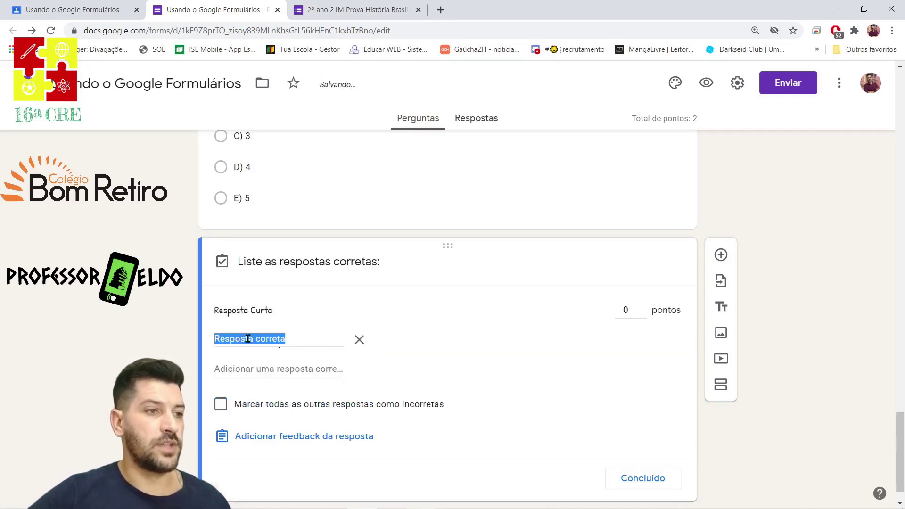
text(Teste)
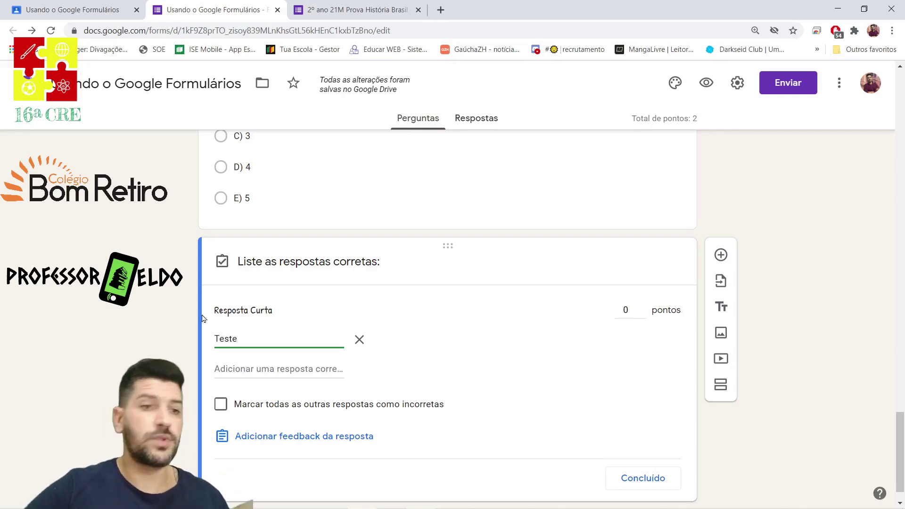
click(245, 367)
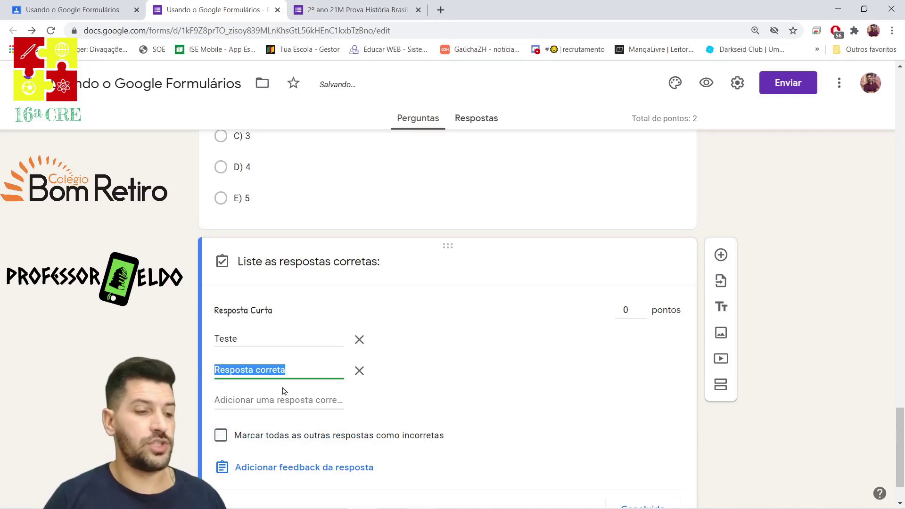
text(teste)
click(480, 397)
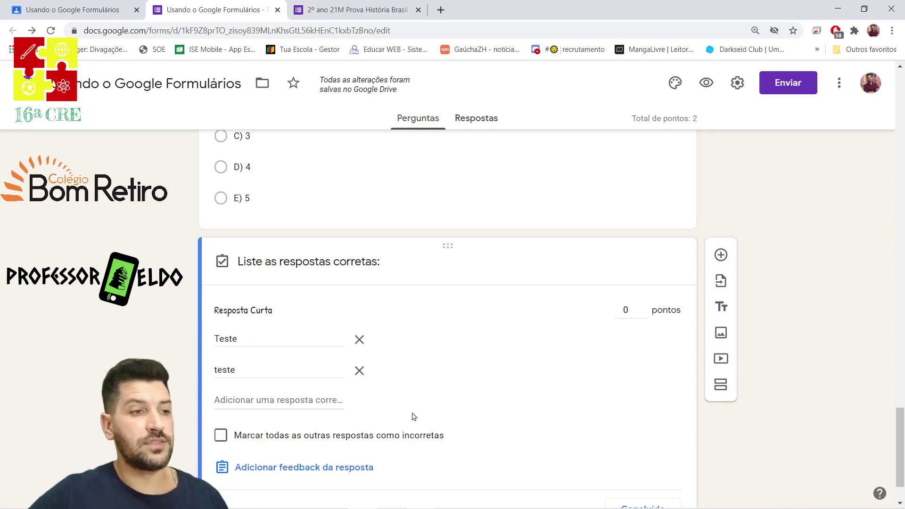
Make Resposta Curta worth 1 point and clear Teste from the validation value.
click(642, 306)
scroll(560, 364, down, 1)
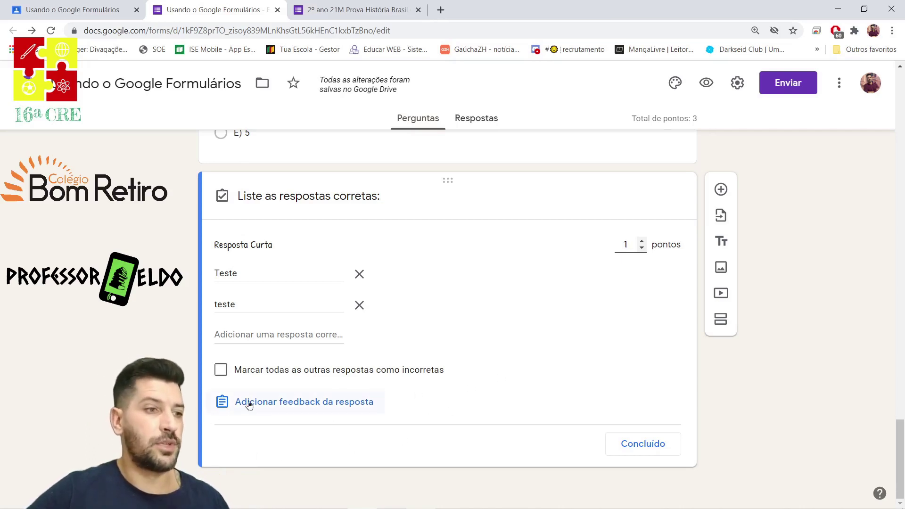
click(637, 447)
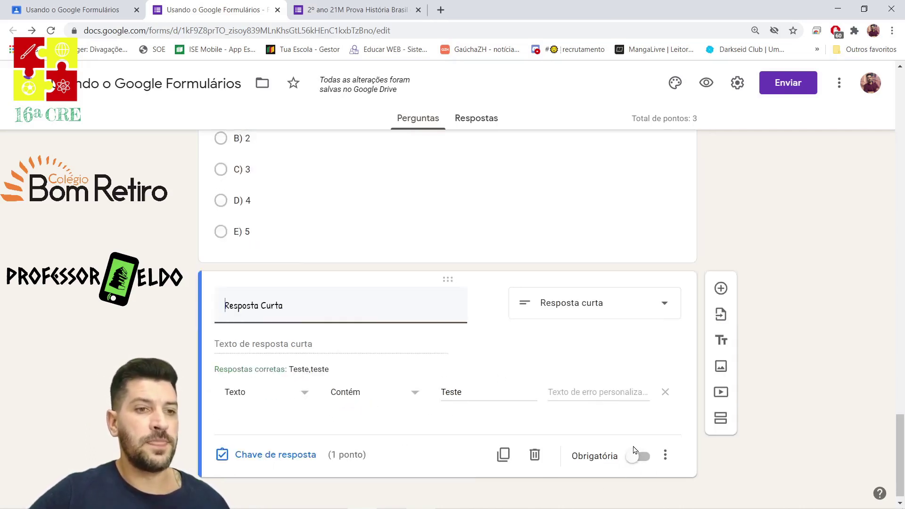
click(594, 391)
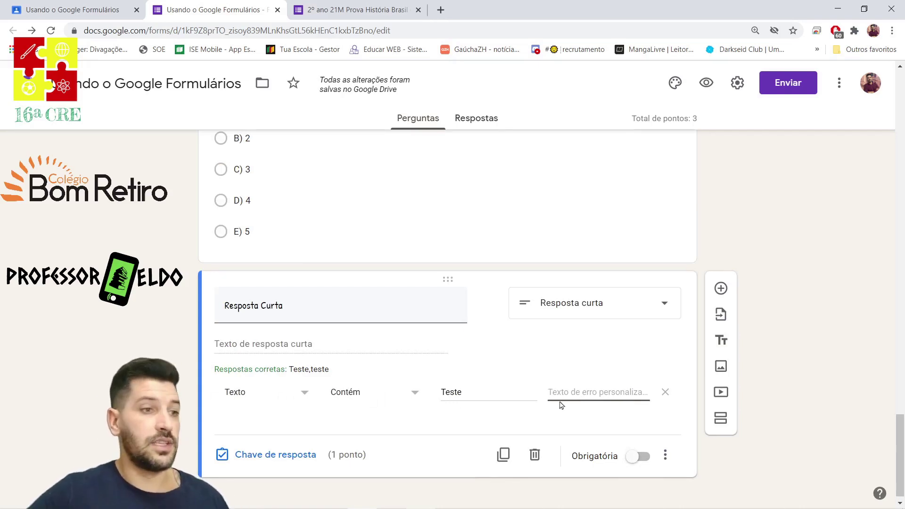
key(ctrl+z)
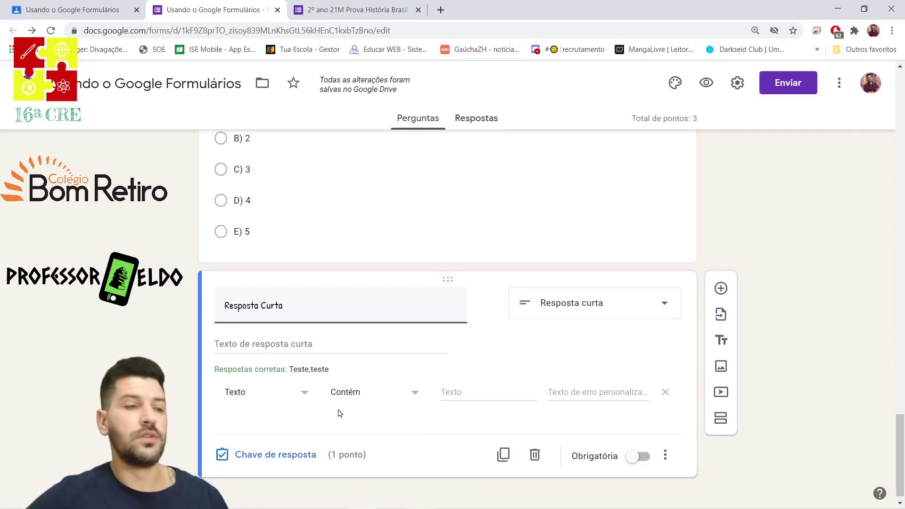
click(287, 398)
click(382, 440)
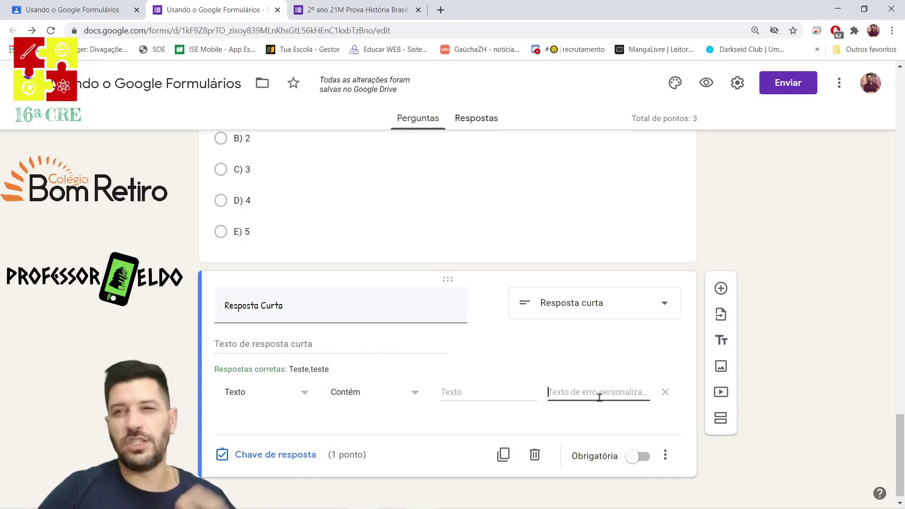
Add a paragraph question titled 'Parágrafo' below Resposta Curta.
click(721, 288)
click(580, 335)
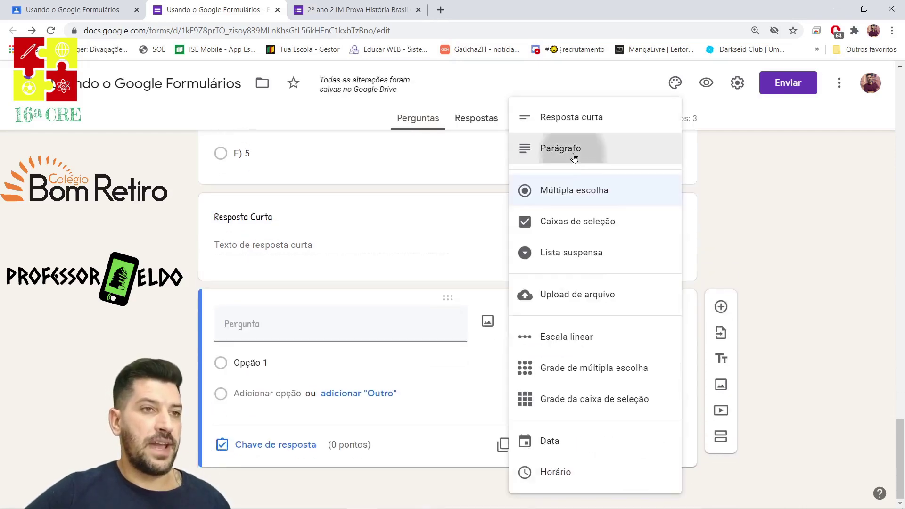
click(571, 150)
click(304, 353)
text(Parágrafo)
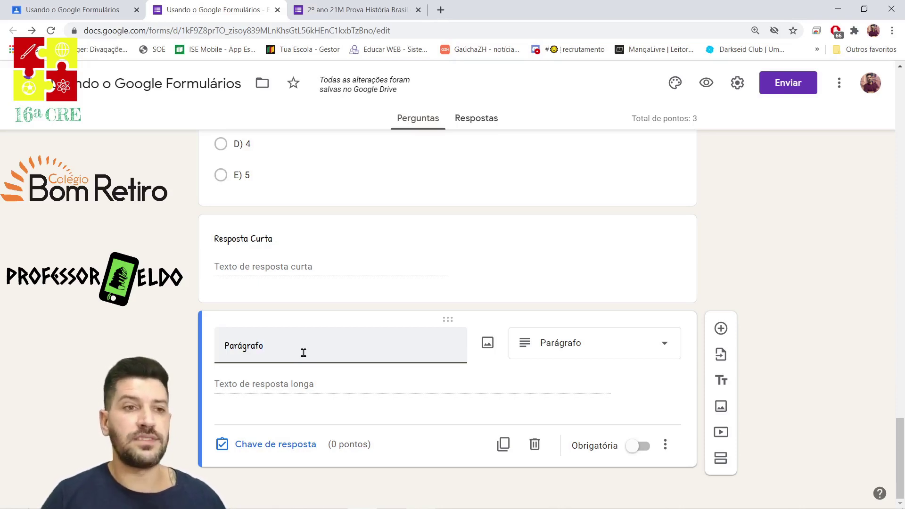
Give Parágrafo 1 point without feedback, make it required, and add another question.
click(276, 444)
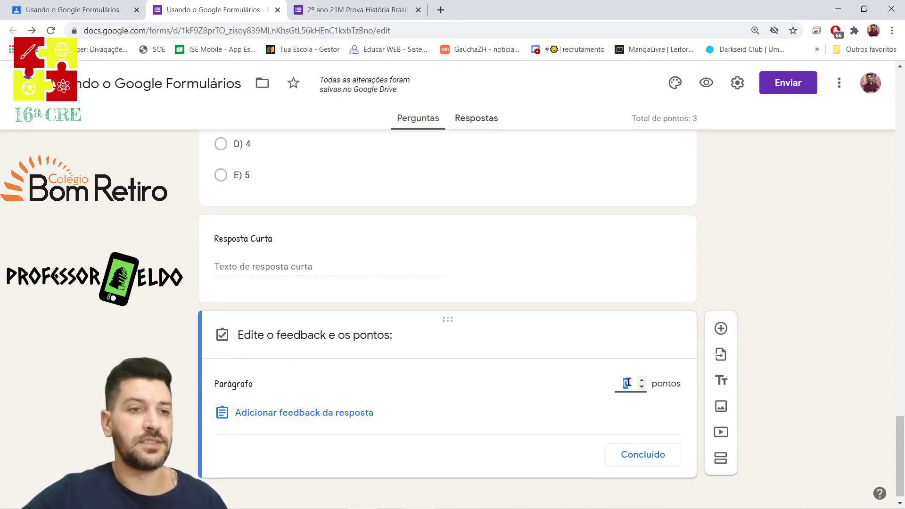
click(642, 380)
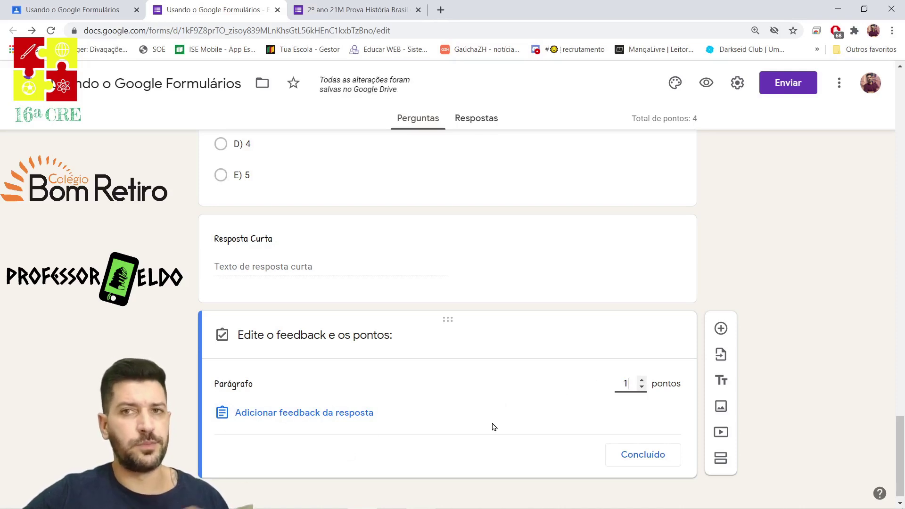
click(310, 414)
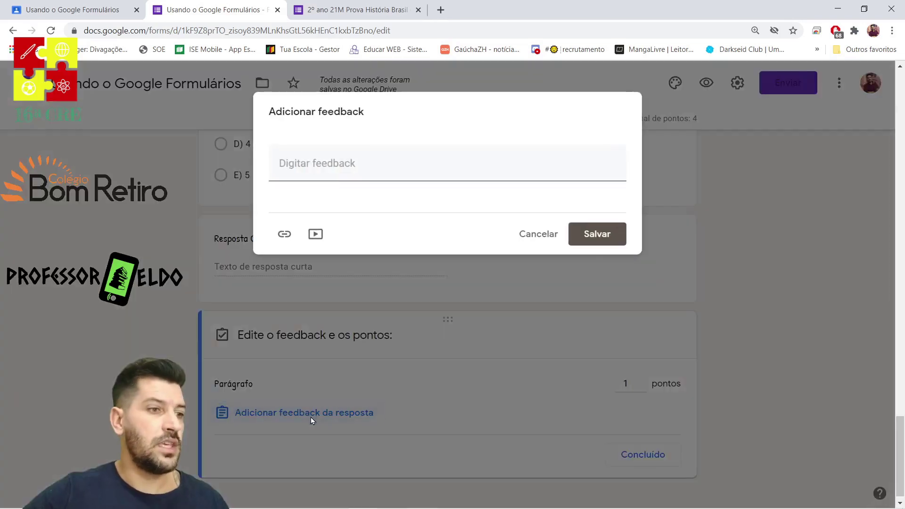
click(333, 167)
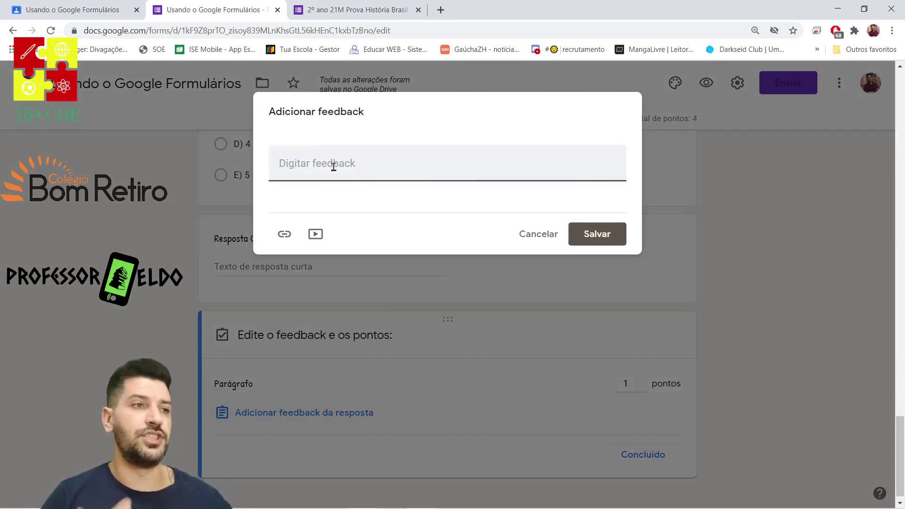
click(515, 232)
click(613, 452)
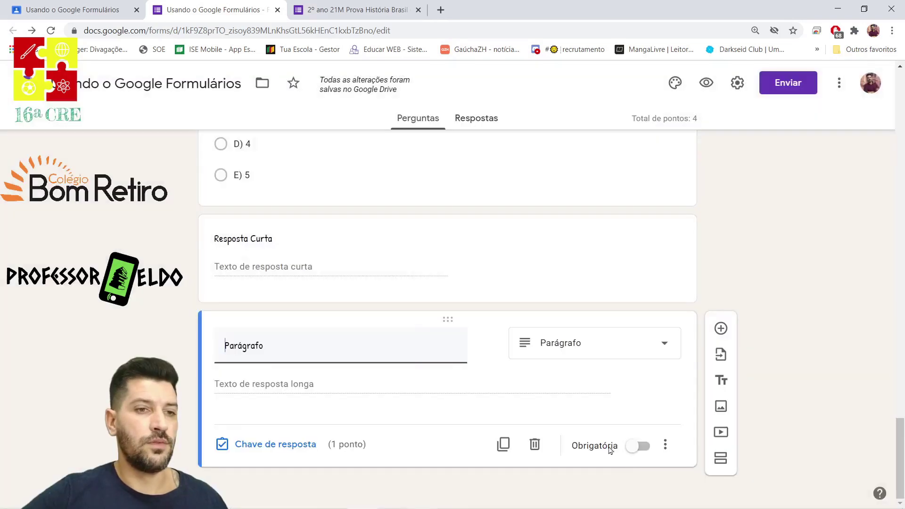
click(628, 450)
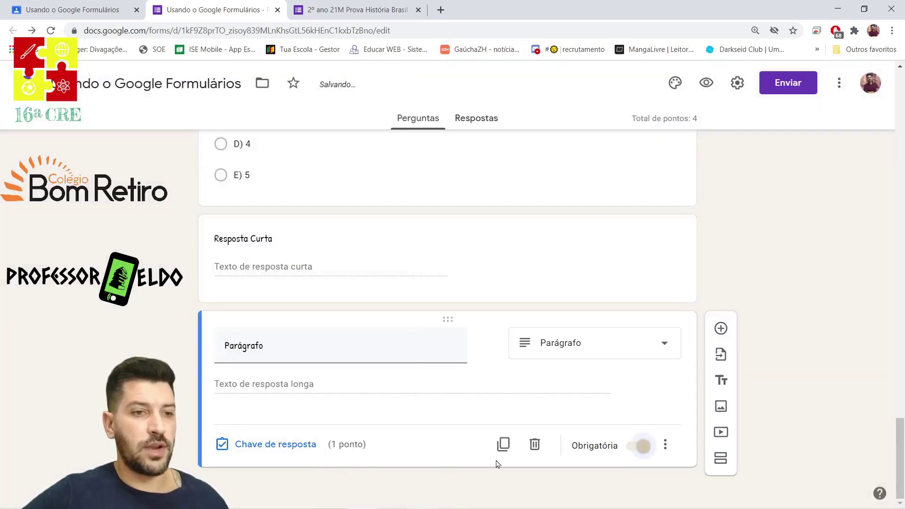
click(721, 328)
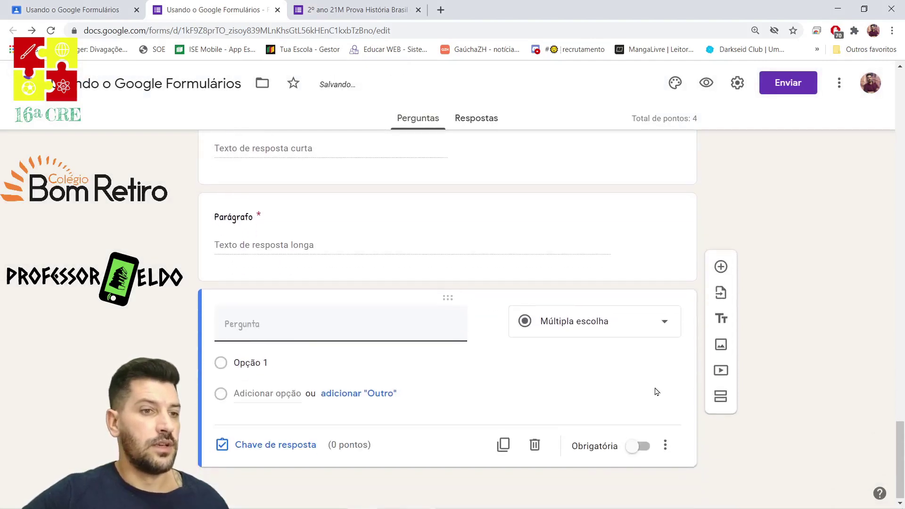
Create a checkbox question 'Caixa de seleção' with options Opção 1 to Opção 5.
click(627, 320)
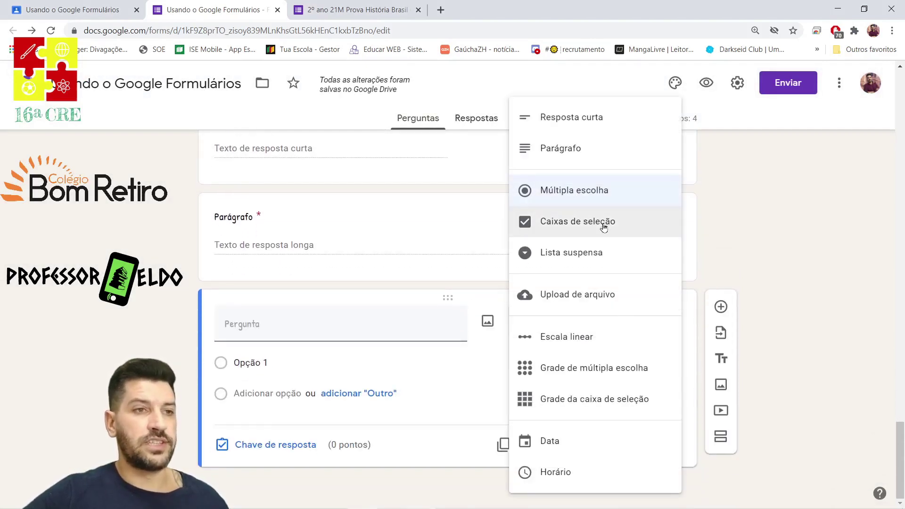
click(604, 227)
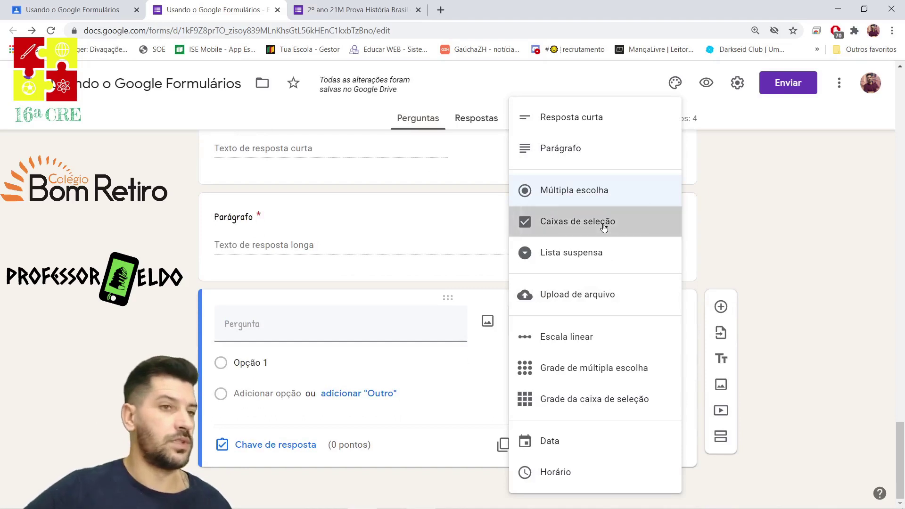
text(Caixa de seleção)
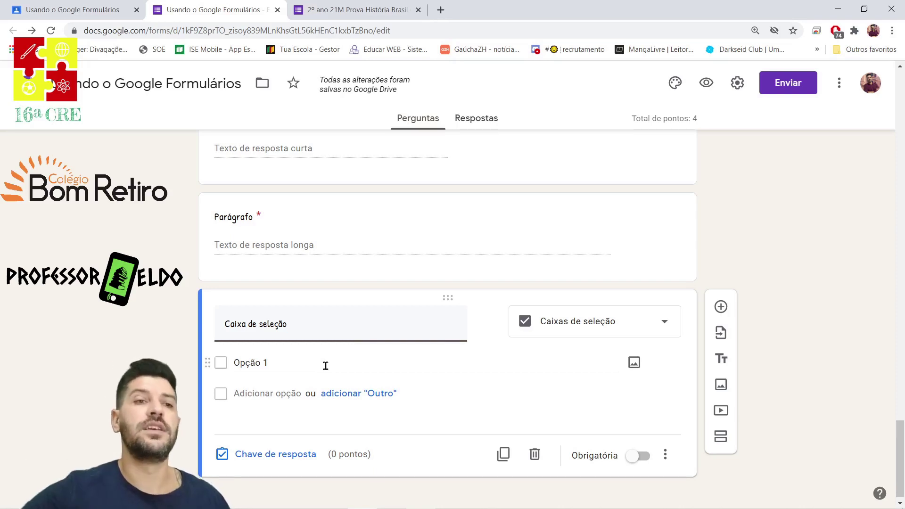
click(269, 394)
click(267, 425)
key(Return)
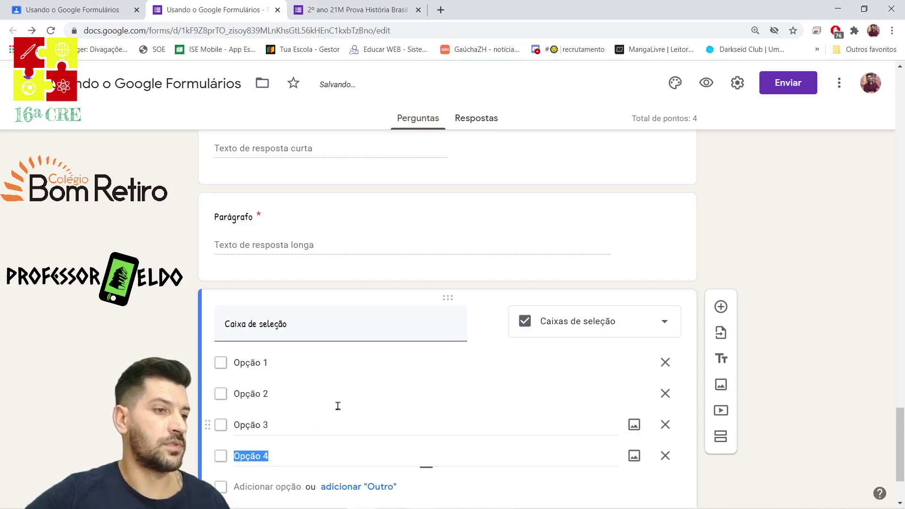
click(274, 390)
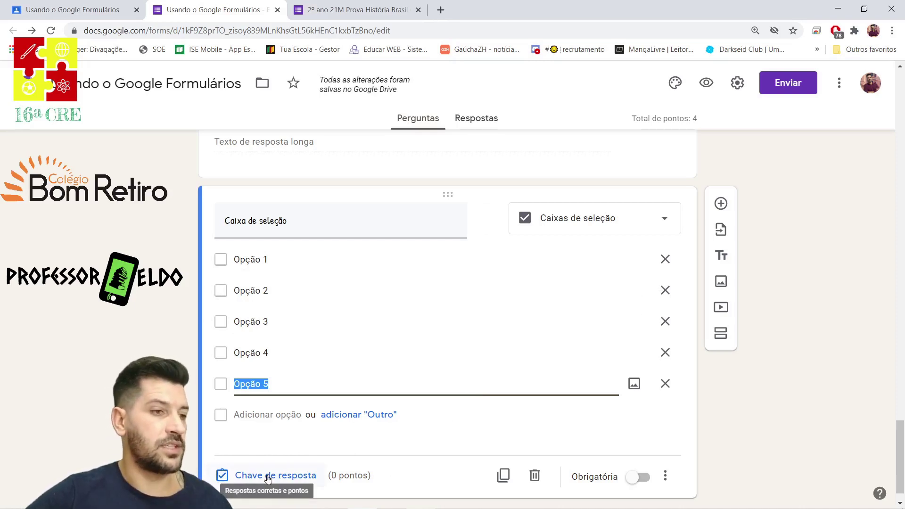
Mark Opção 1, 3 and 5 correct and set the question to 1 point.
click(267, 476)
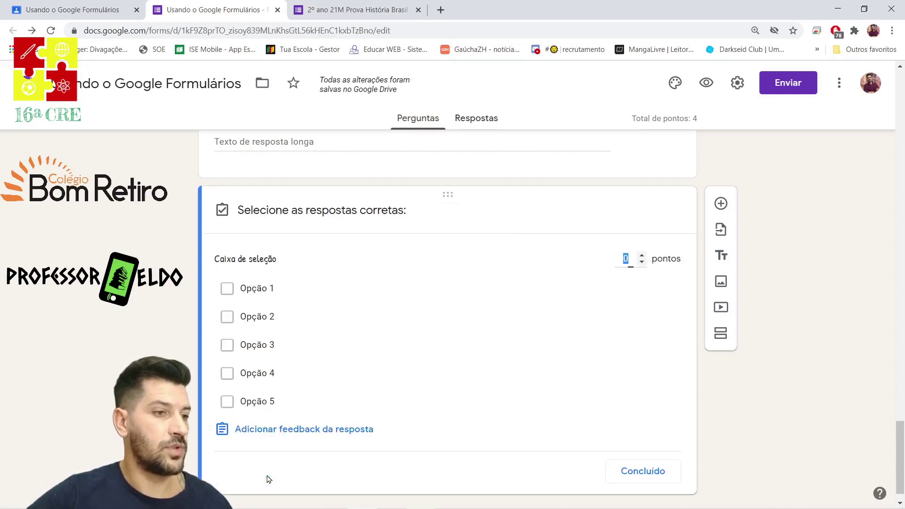
click(227, 289)
click(227, 345)
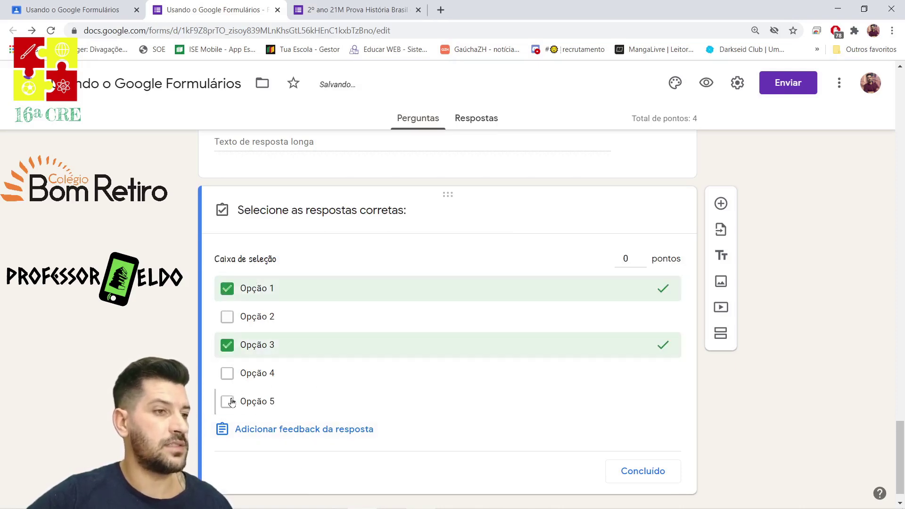
click(228, 402)
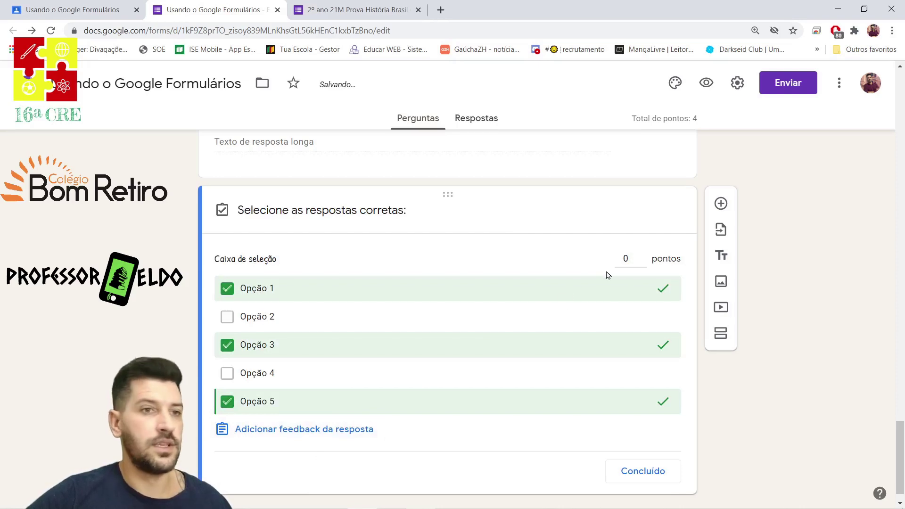
click(642, 257)
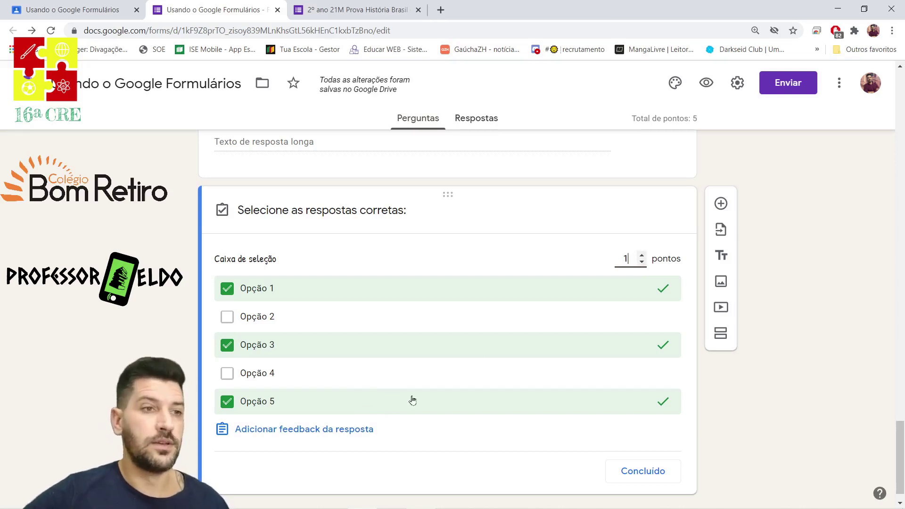
click(625, 470)
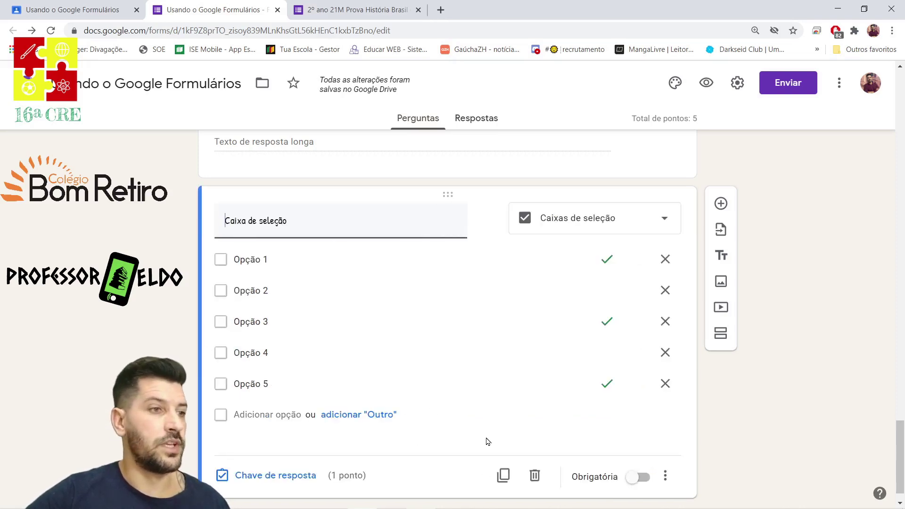
click(720, 203)
click(600, 323)
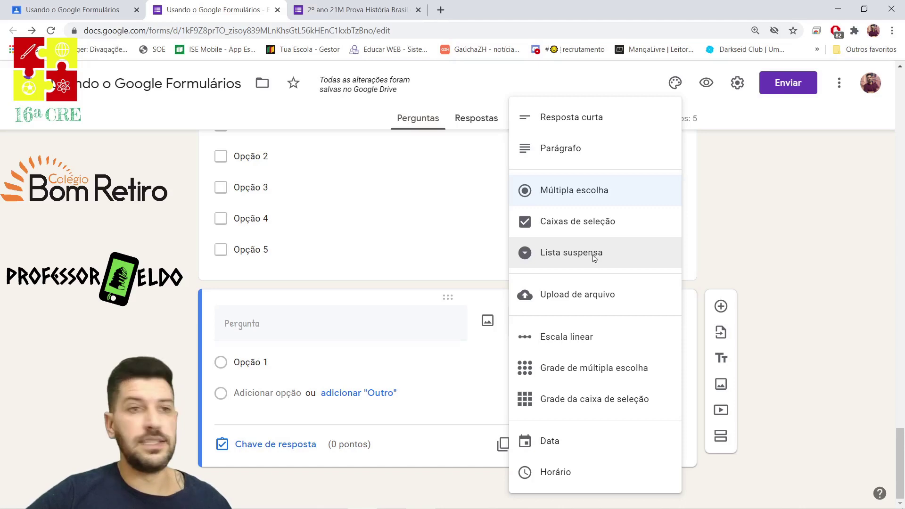
Create a dropdown question 'Lista Suspensa' with options Opção 1 to Opção 5.
click(593, 256)
click(307, 325)
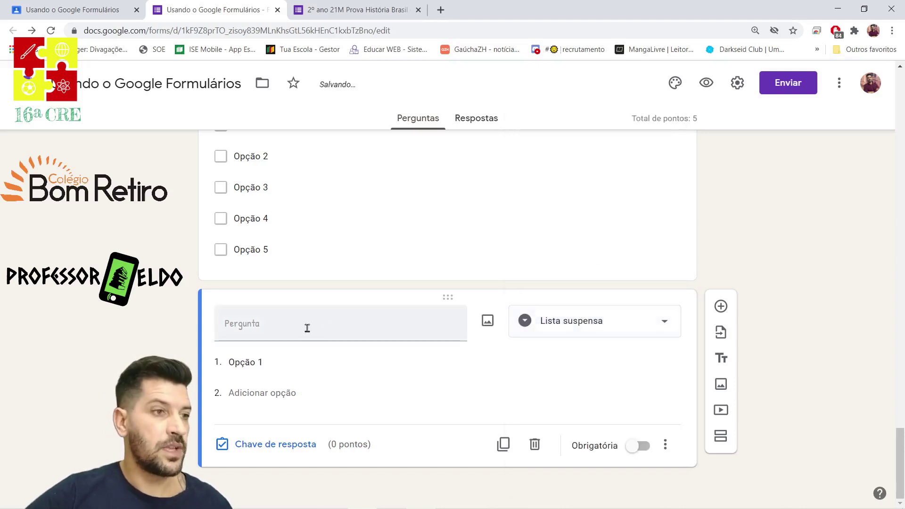
text(Lista Suspensa)
click(298, 362)
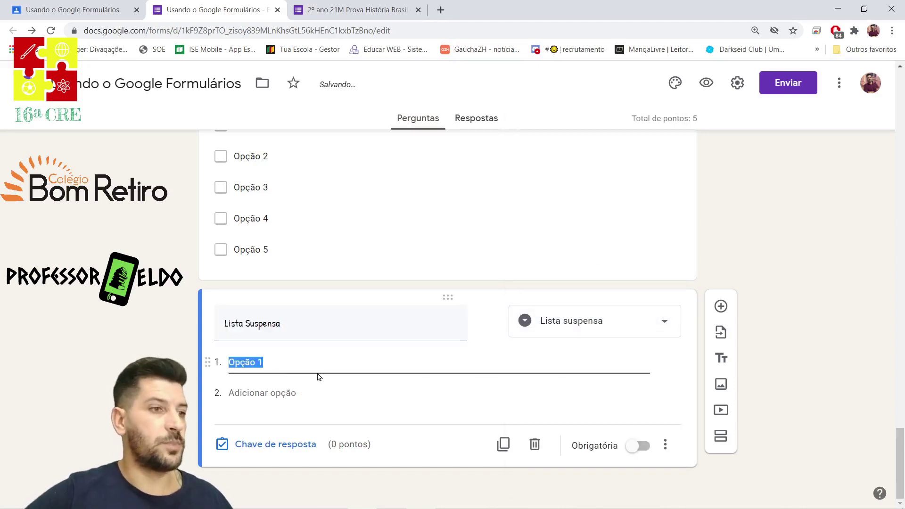
click(261, 392)
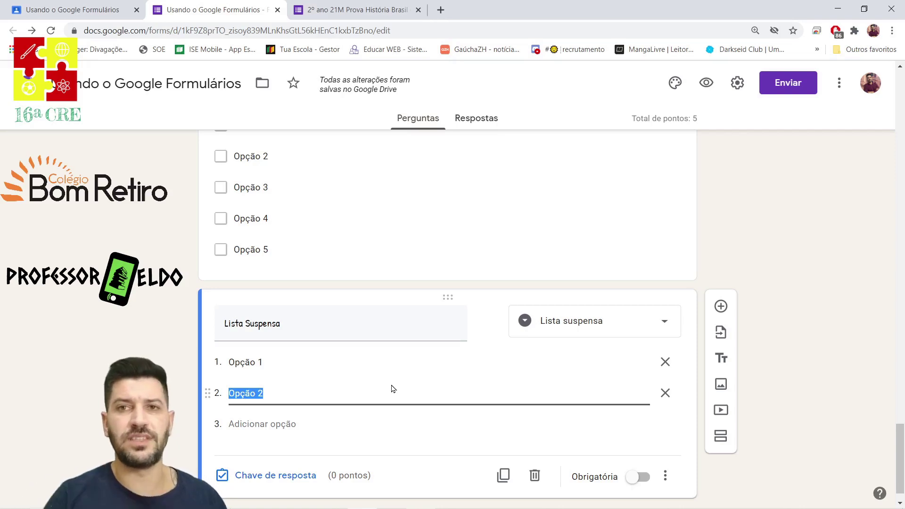
click(262, 424)
click(259, 390)
click(258, 390)
Mark Opção 3 as the only correct answer in the answer key.
click(271, 477)
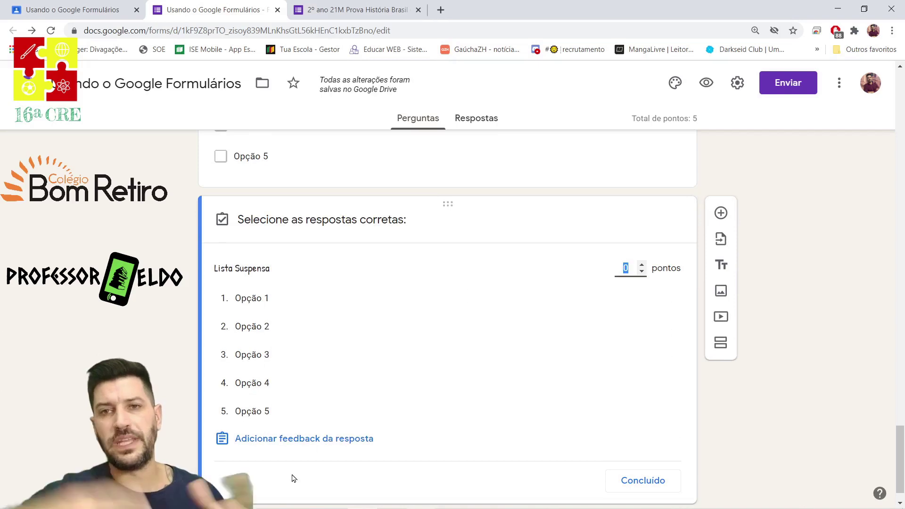
click(264, 299)
click(302, 326)
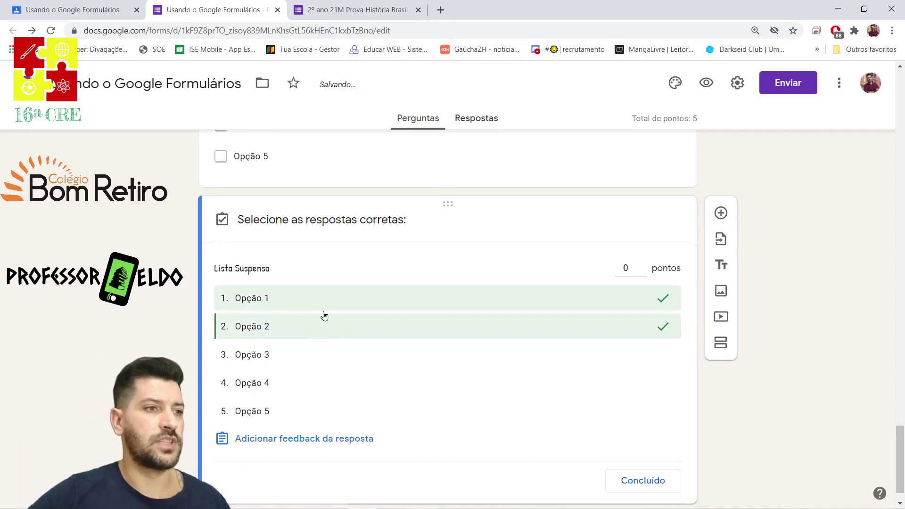
click(312, 306)
click(296, 329)
click(303, 357)
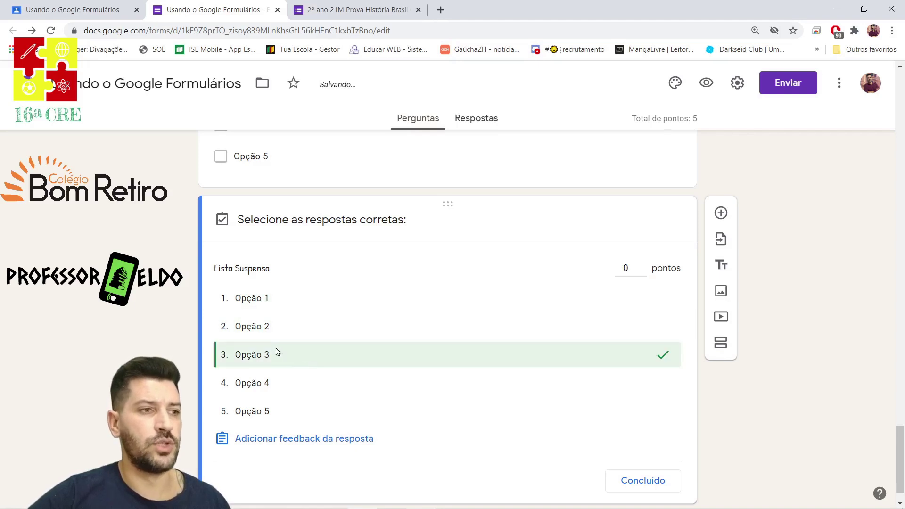
click(354, 337)
click(321, 327)
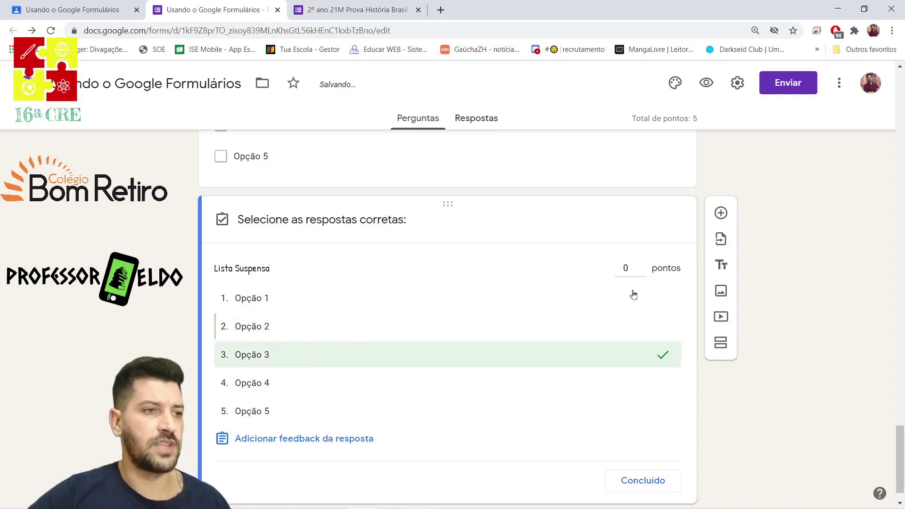
Set Lista Suspensa to 1 point and make it required.
click(641, 265)
scroll(448, 405, down, 1)
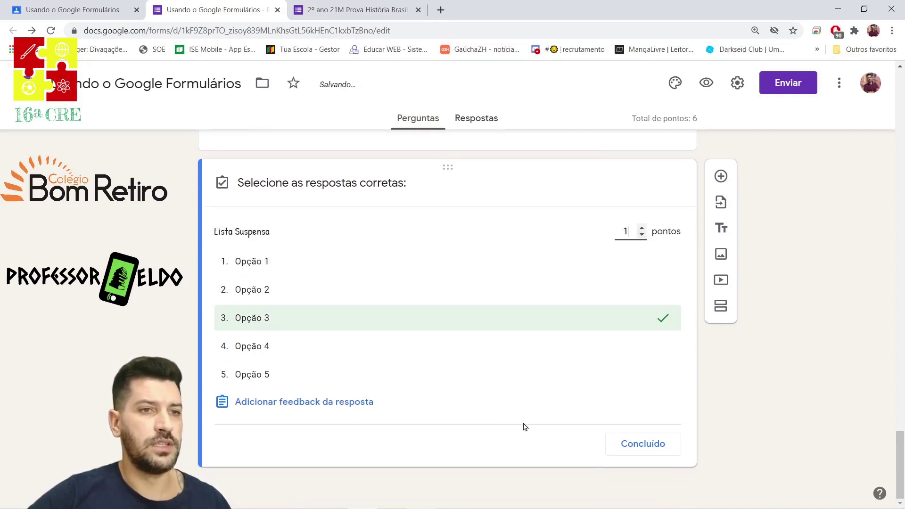
click(655, 444)
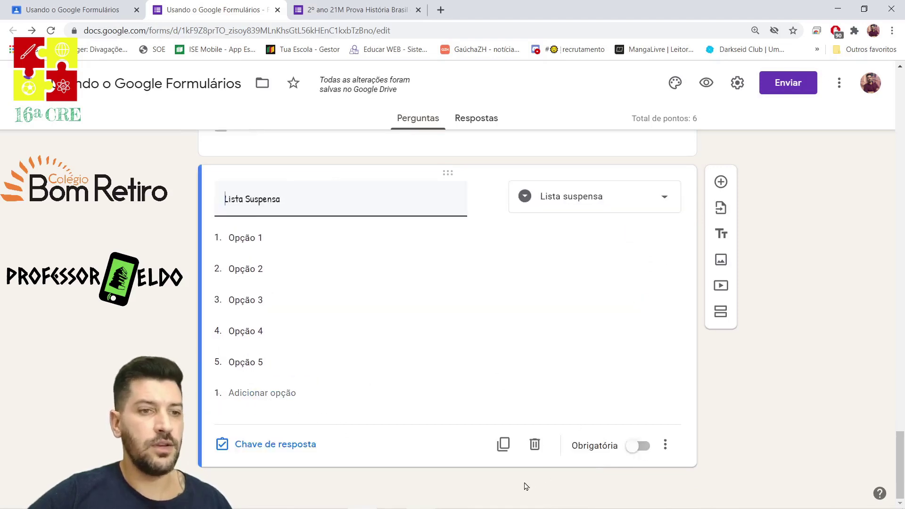
click(634, 446)
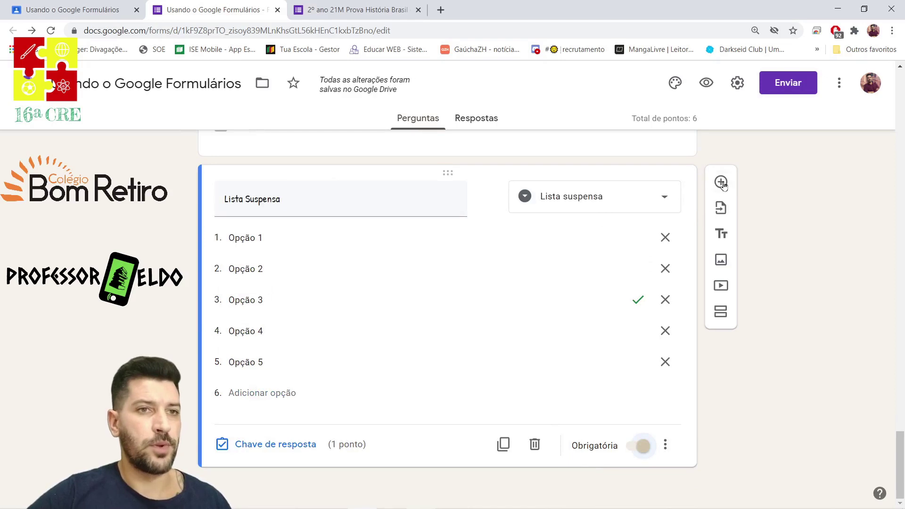
click(721, 184)
click(596, 321)
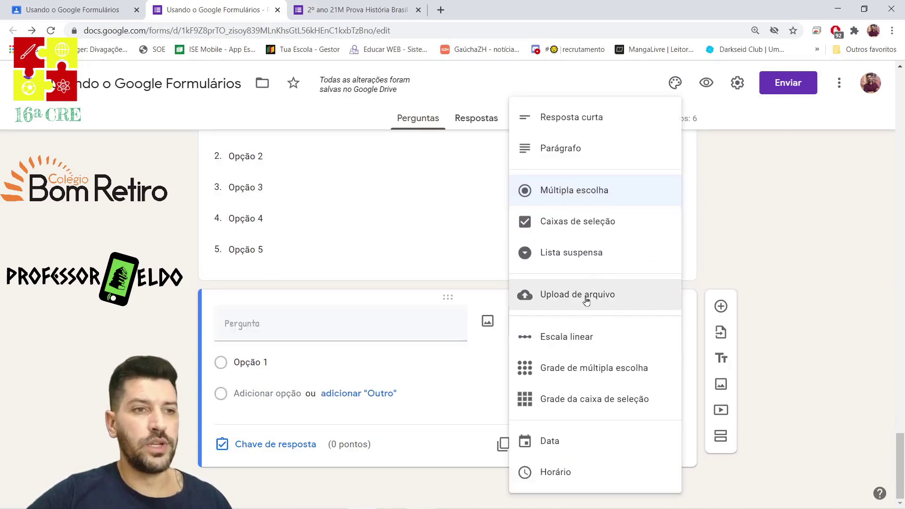
Make the new question a file upload titled 'Upload de arquivo' allowing only specific file types.
click(587, 301)
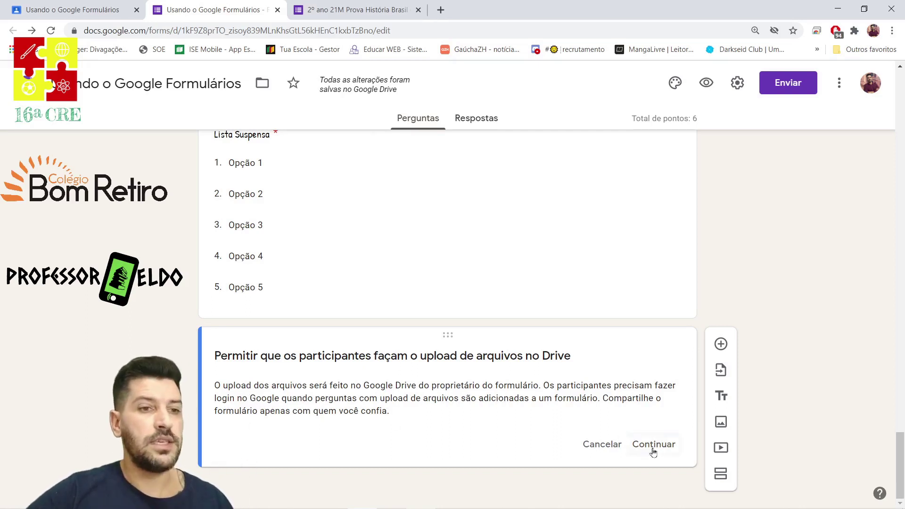
click(667, 444)
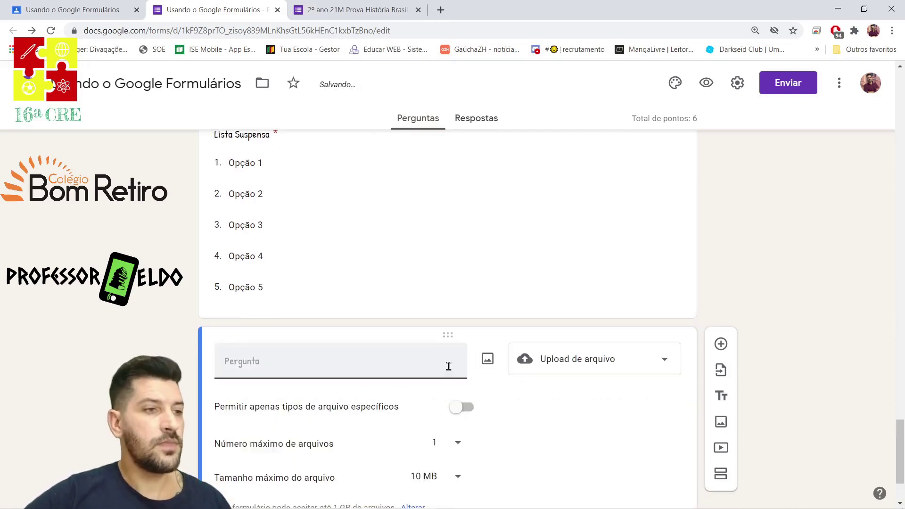
text(Upload de arquivo)
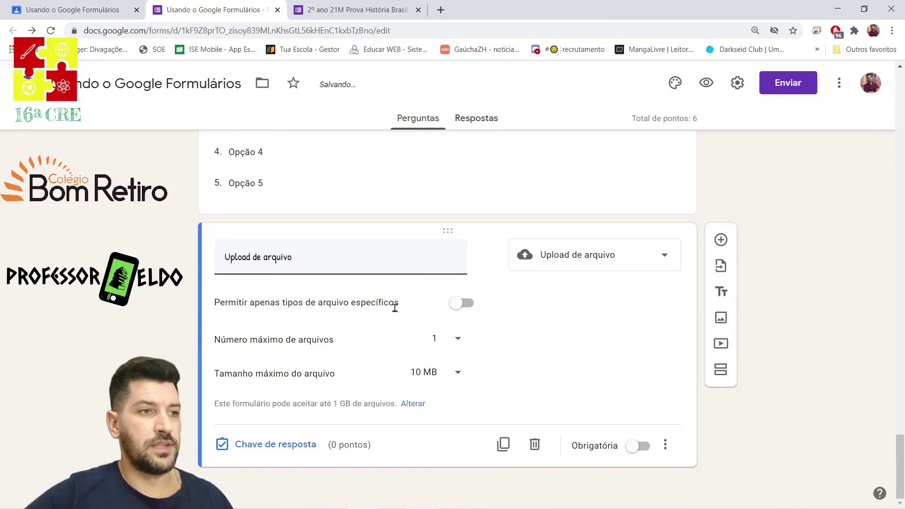
click(456, 304)
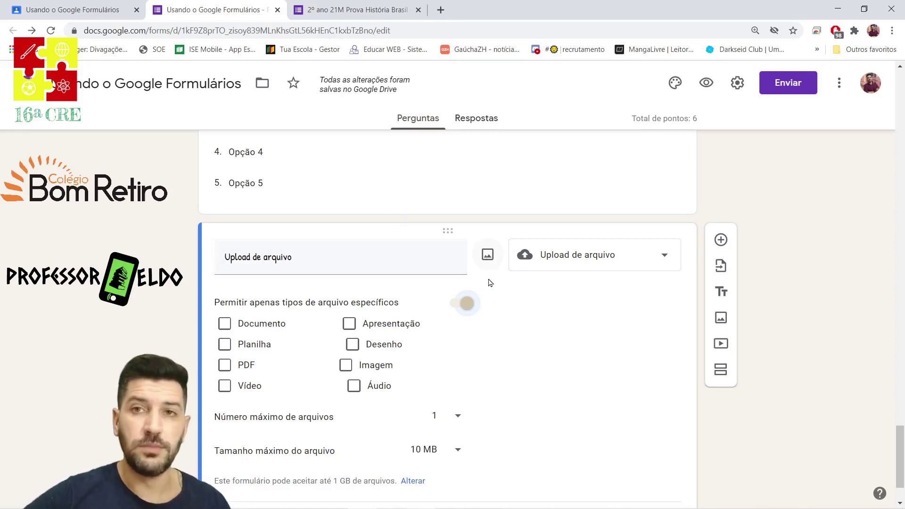
Keep the upload limit at 1 file and set the maximum file size to 10 MB.
scroll(486, 335, down, 2)
click(455, 339)
click(562, 394)
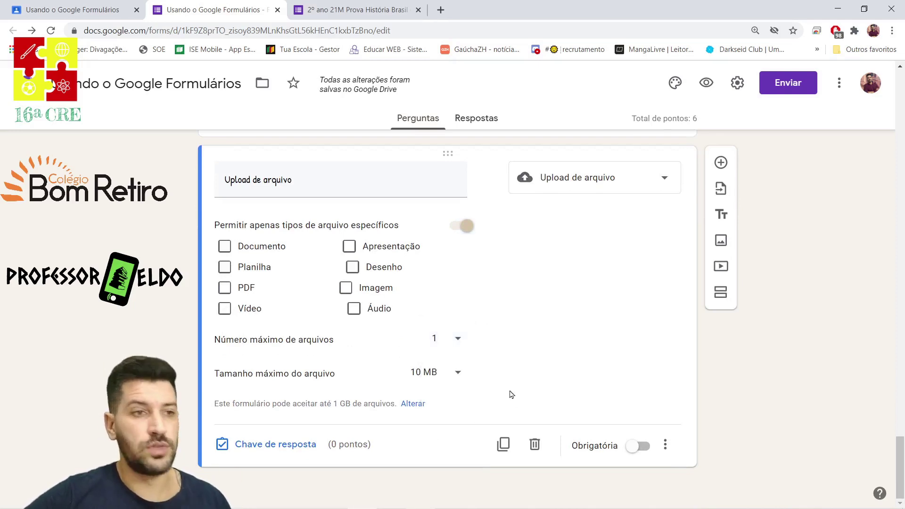
click(456, 374)
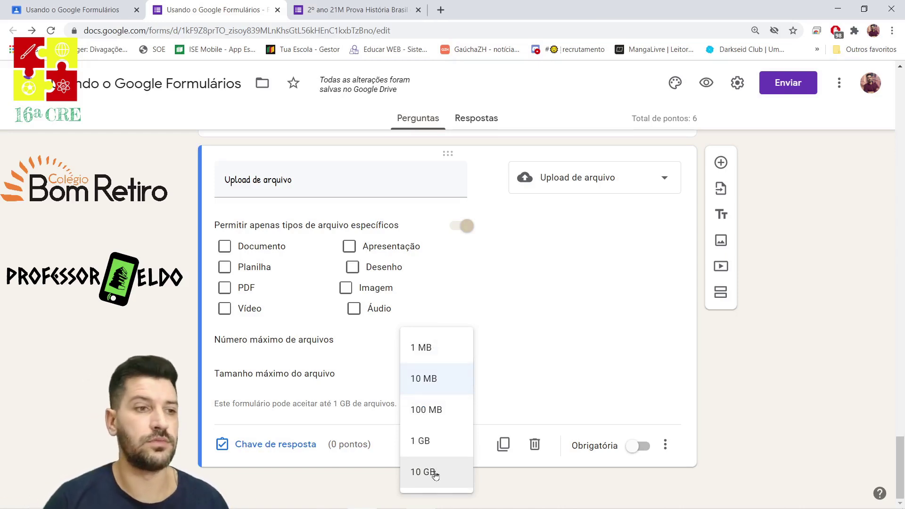
click(423, 384)
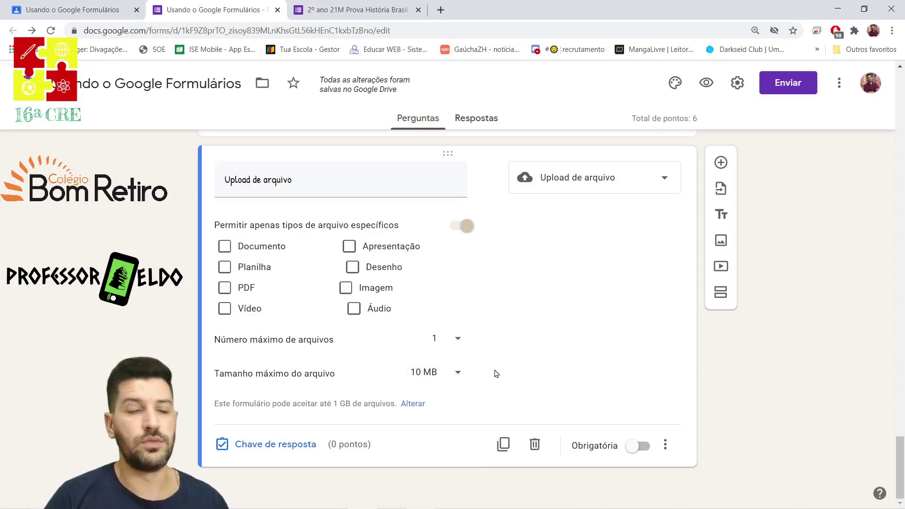
Give 'Upload de arquivo' 1 point in its answer key and make it required.
click(245, 448)
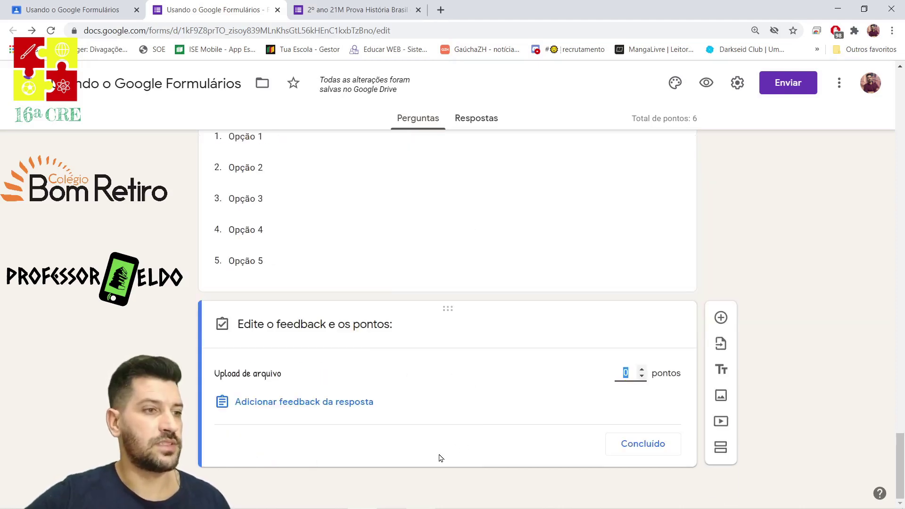
click(642, 369)
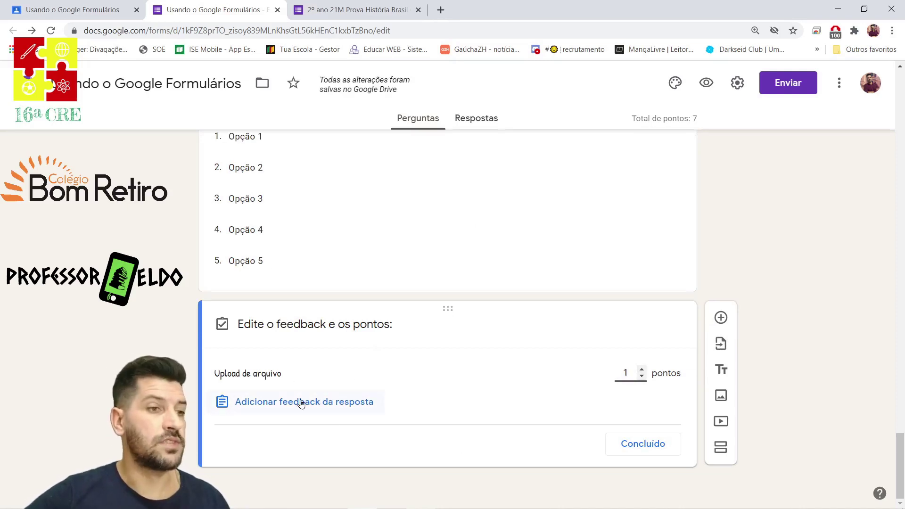
click(644, 445)
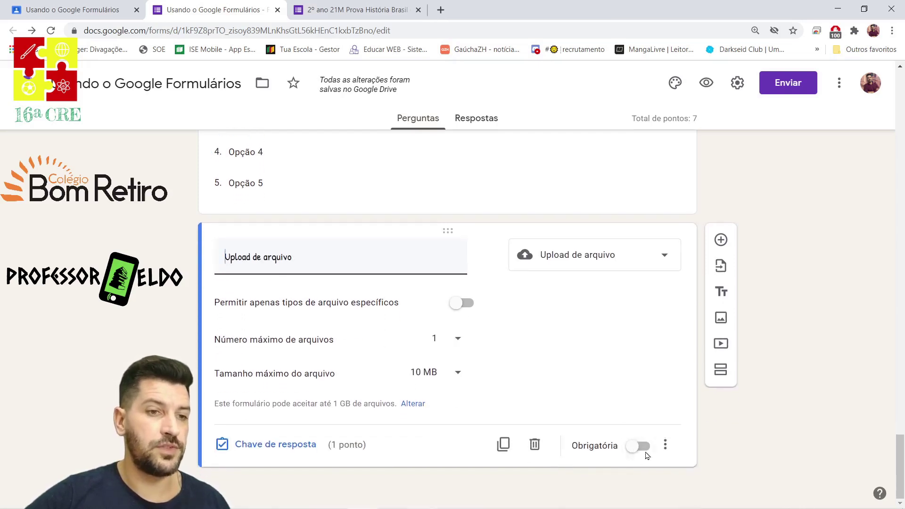
click(633, 448)
Add a required 1-point linear scale question rated 1 (Ruim) to 5 (Ótimo).
click(720, 240)
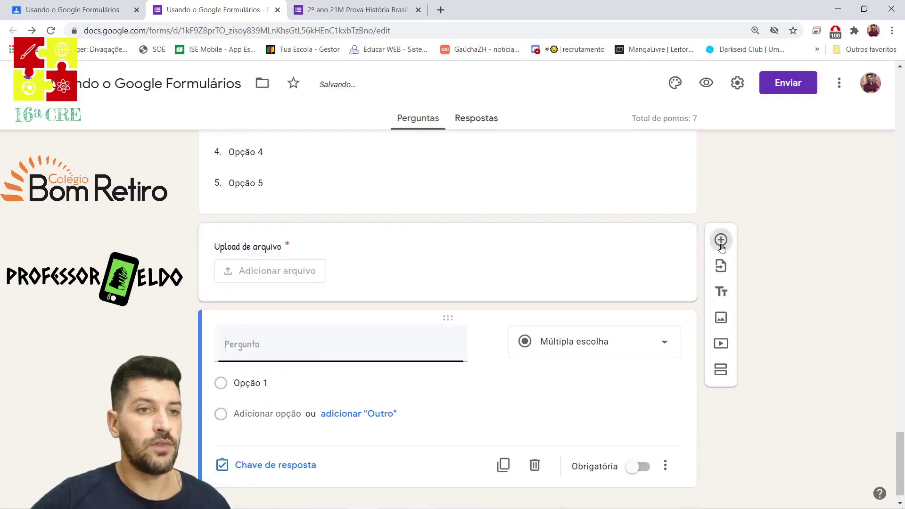
click(653, 327)
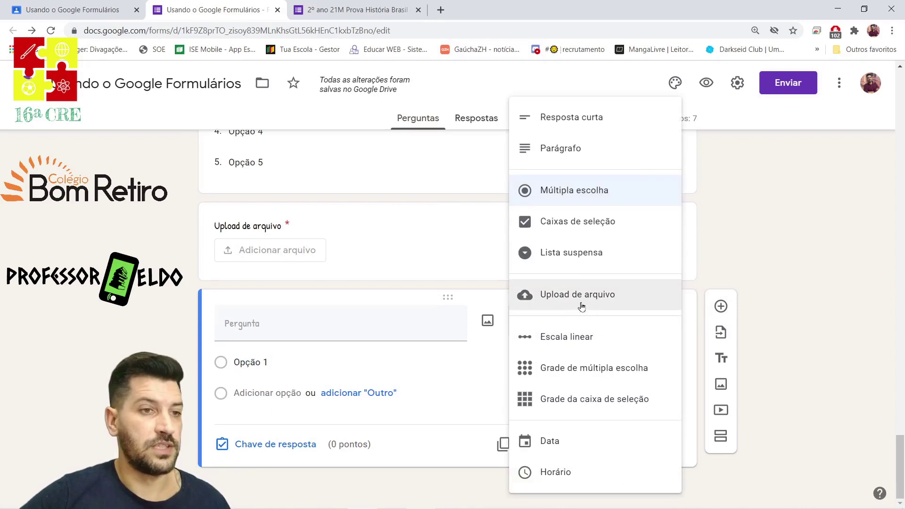
click(561, 348)
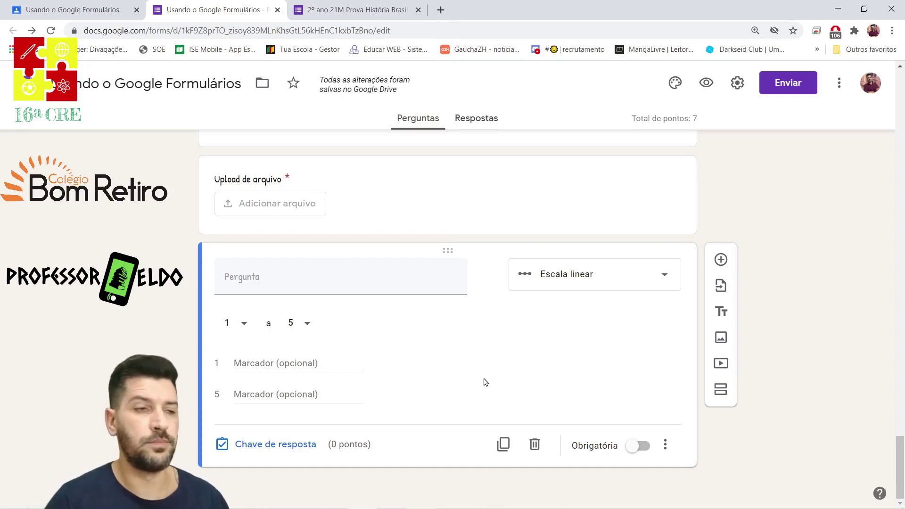
click(285, 274)
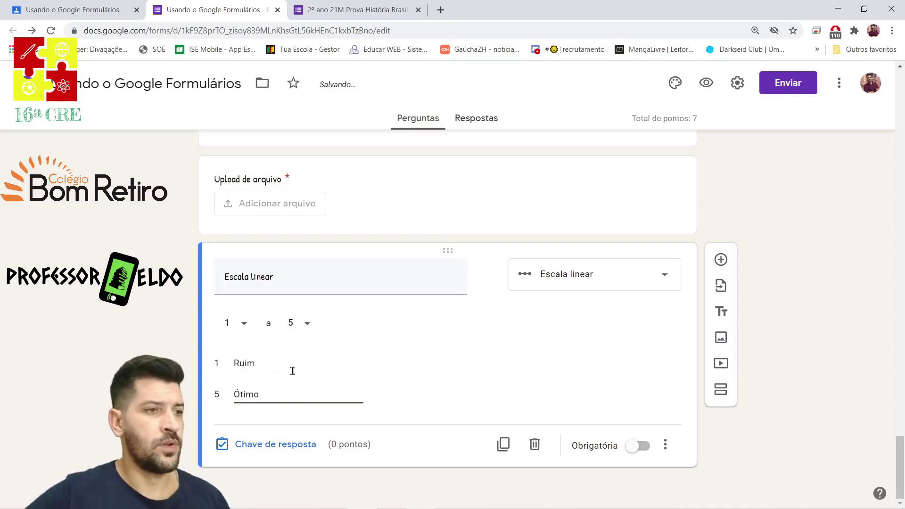
click(269, 447)
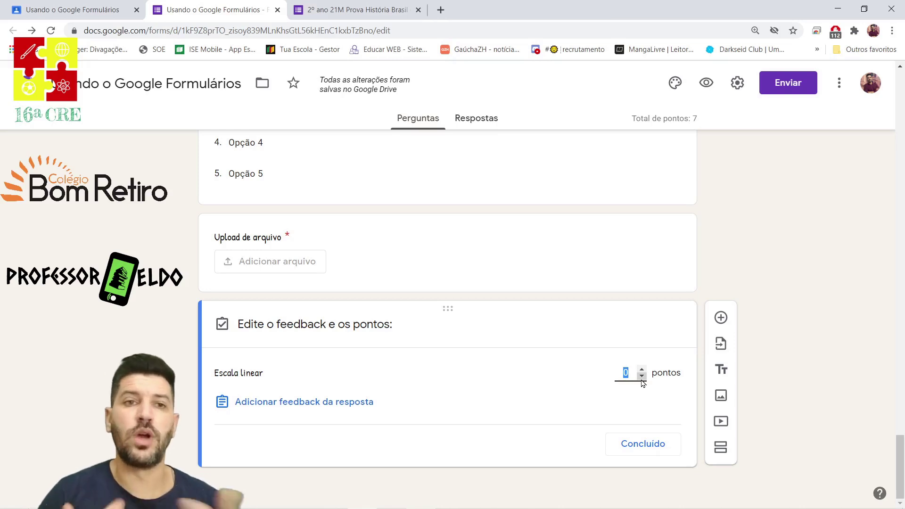
click(641, 371)
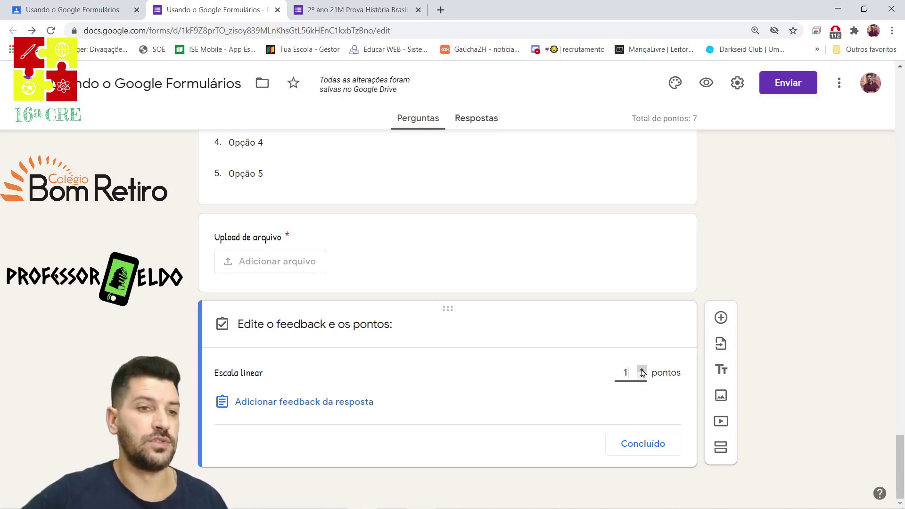
click(638, 446)
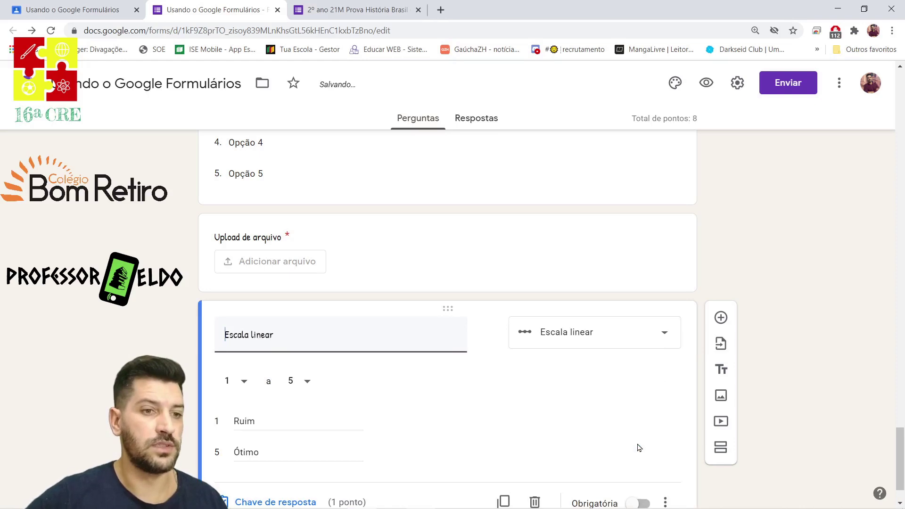
click(635, 448)
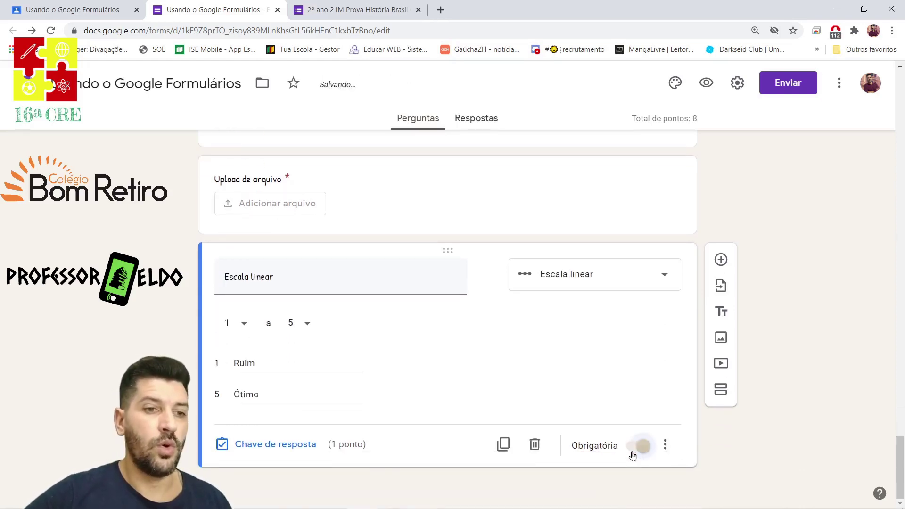
click(722, 262)
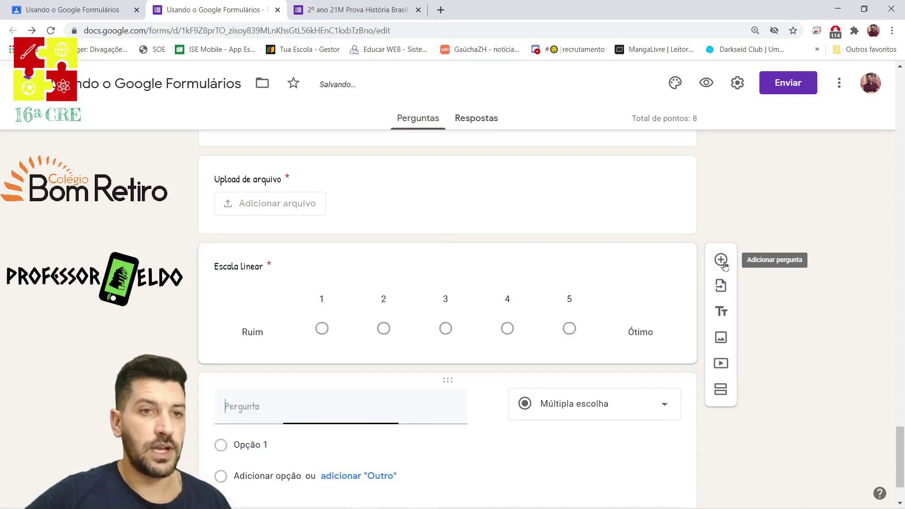
Turn the question into a grid titled 'Grade de múltipla escolha' with rows Linha 1 to Linha 5.
click(579, 331)
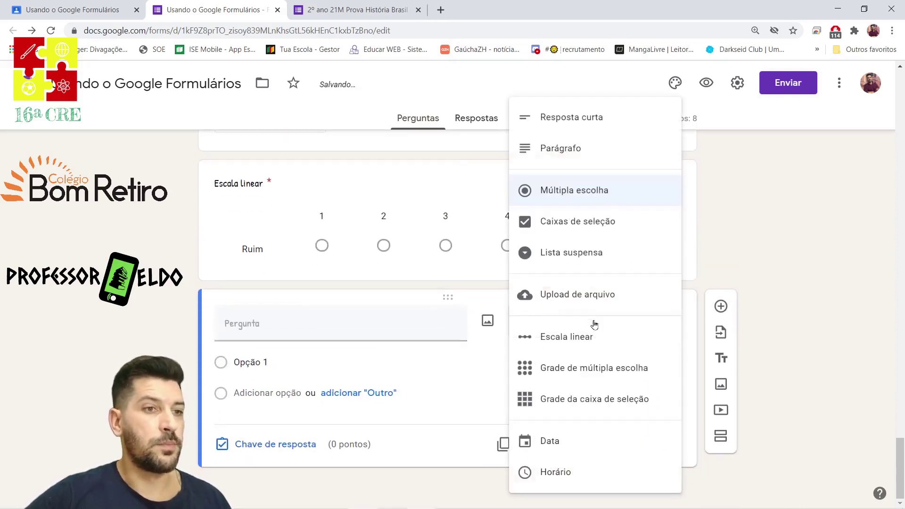
click(584, 371)
click(324, 328)
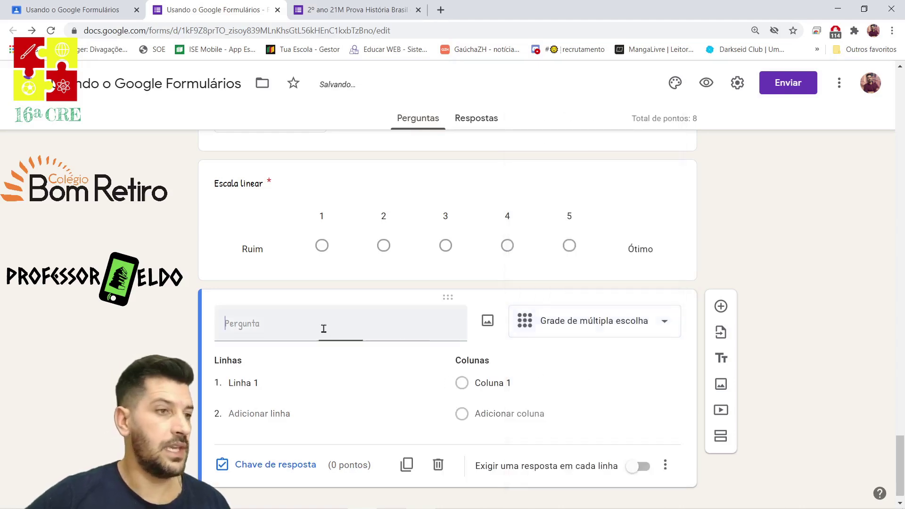
text(Grade de múltipla escolha)
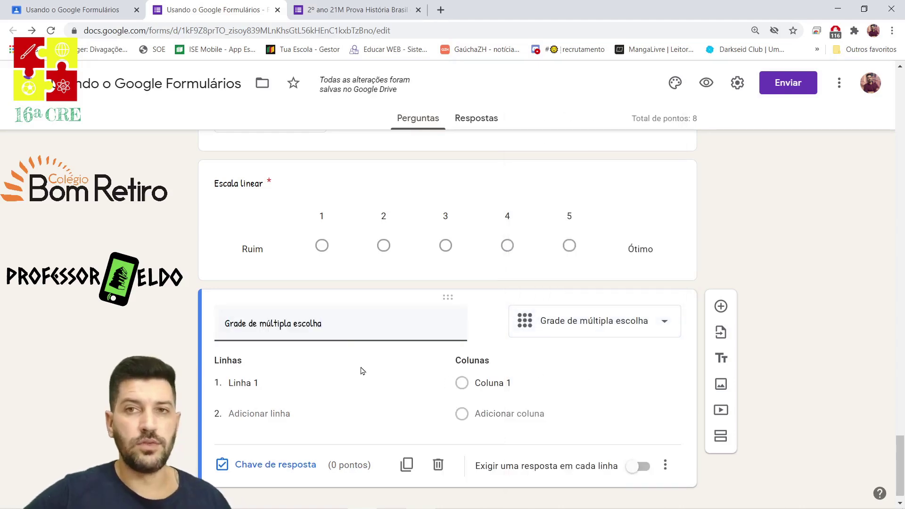
click(269, 383)
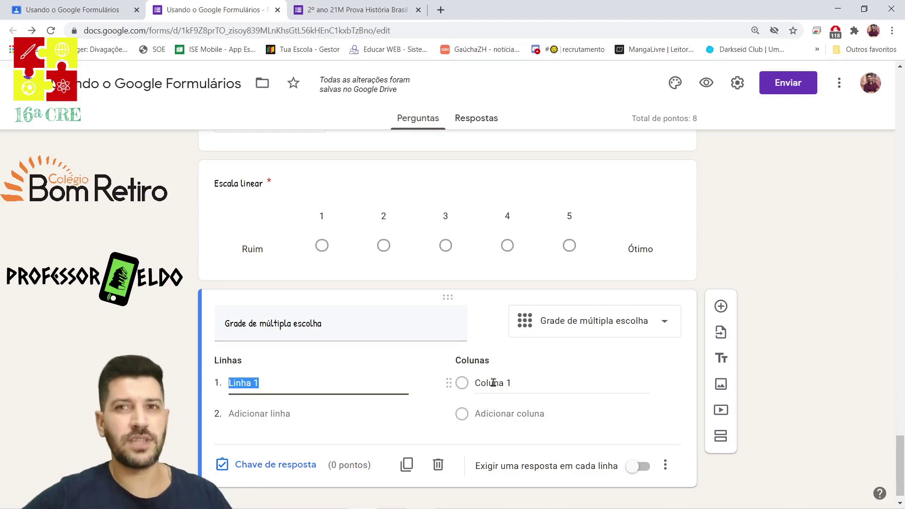
click(257, 414)
click(257, 414)
click(260, 414)
click(267, 417)
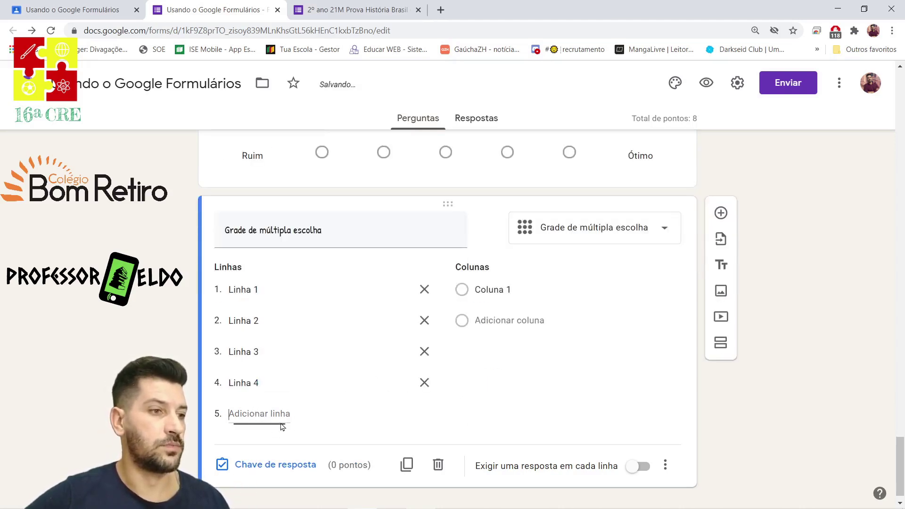
Name the grid columns Verdadeiro and Falso.
click(515, 259)
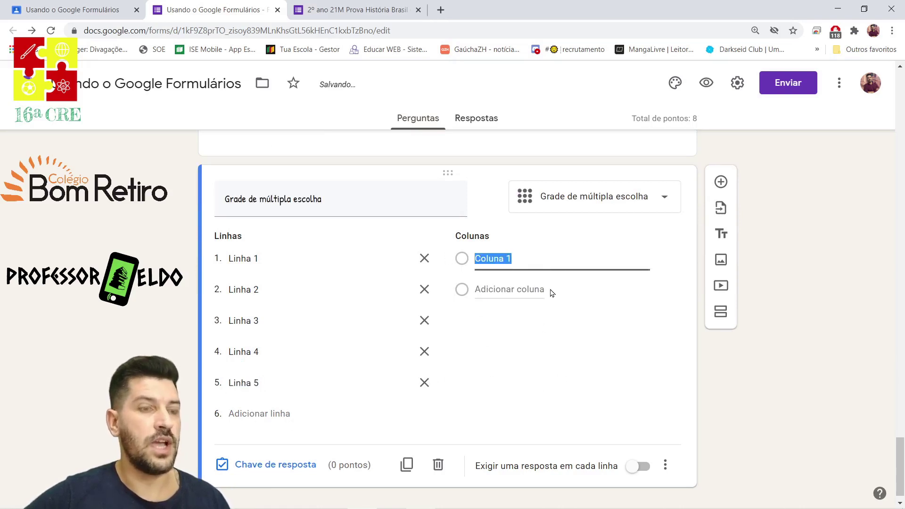
text(Verdadeiro)
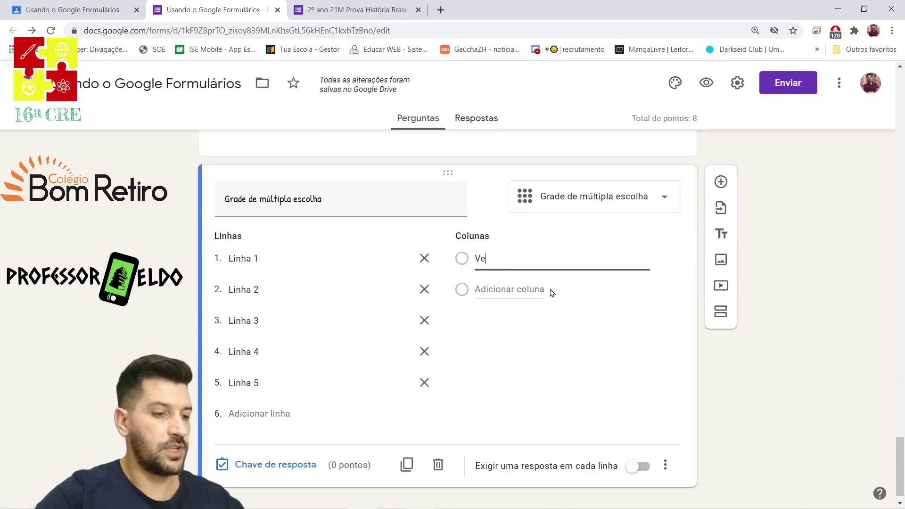
click(517, 289)
text(Falso)
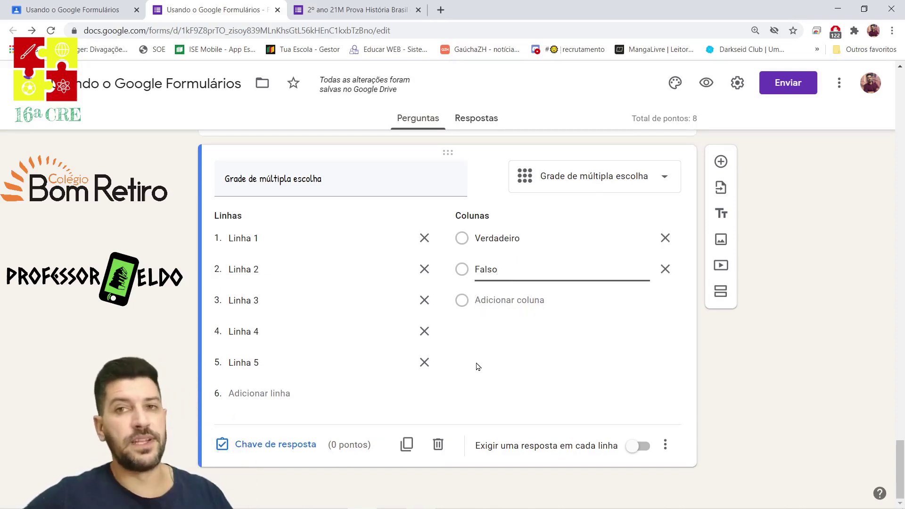
Mark Verdadeiro for Linhas 1, 3, 5 and Falso for 2, 4, at 1 point each, and require every row.
click(278, 445)
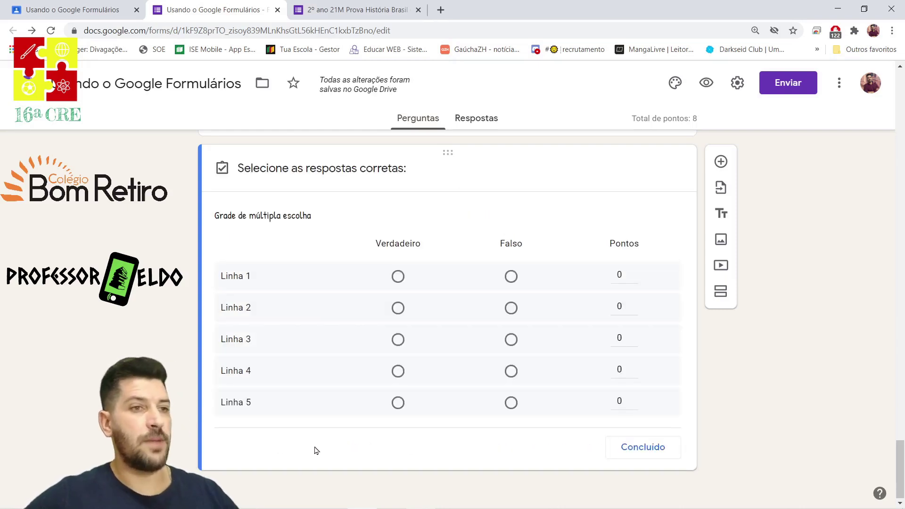
click(398, 278)
click(511, 307)
click(398, 340)
click(511, 372)
click(398, 402)
click(633, 272)
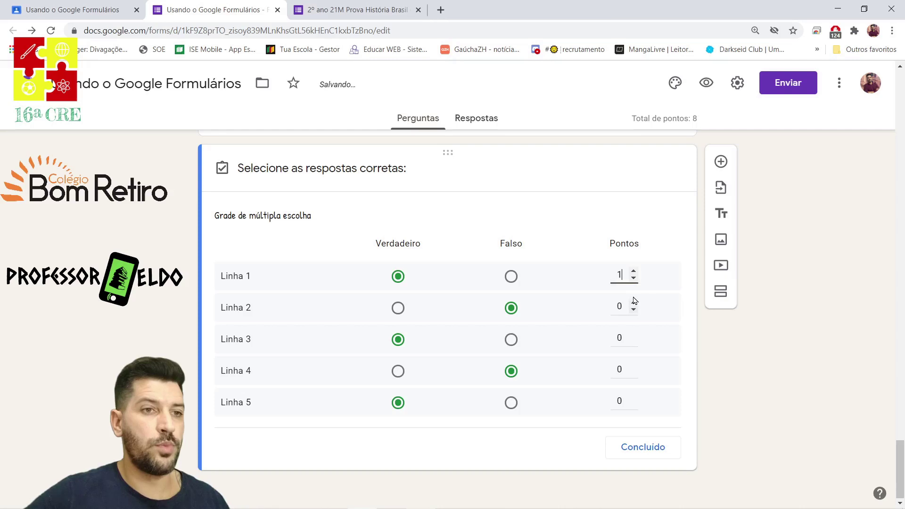
click(632, 303)
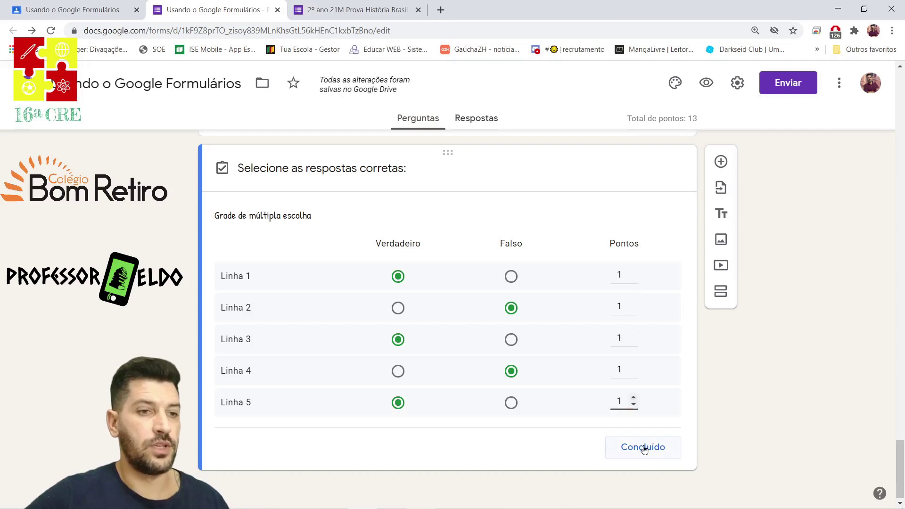
click(644, 448)
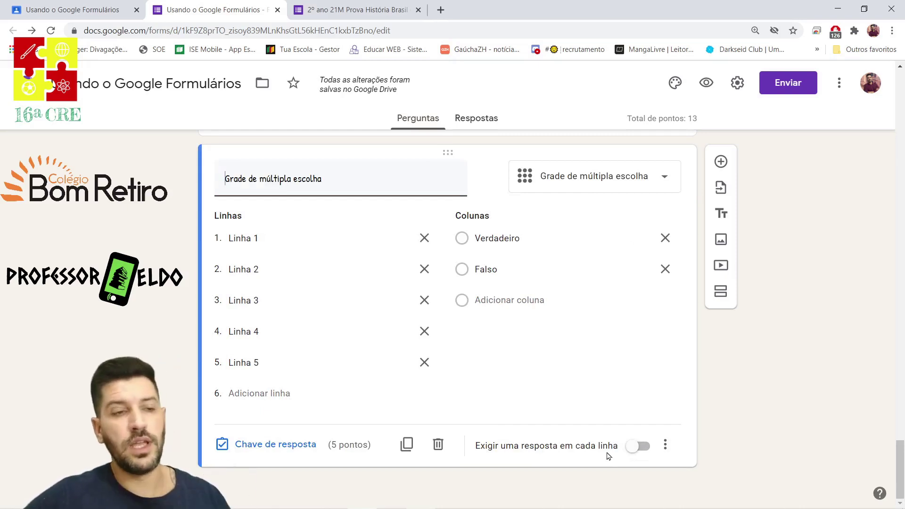
click(636, 446)
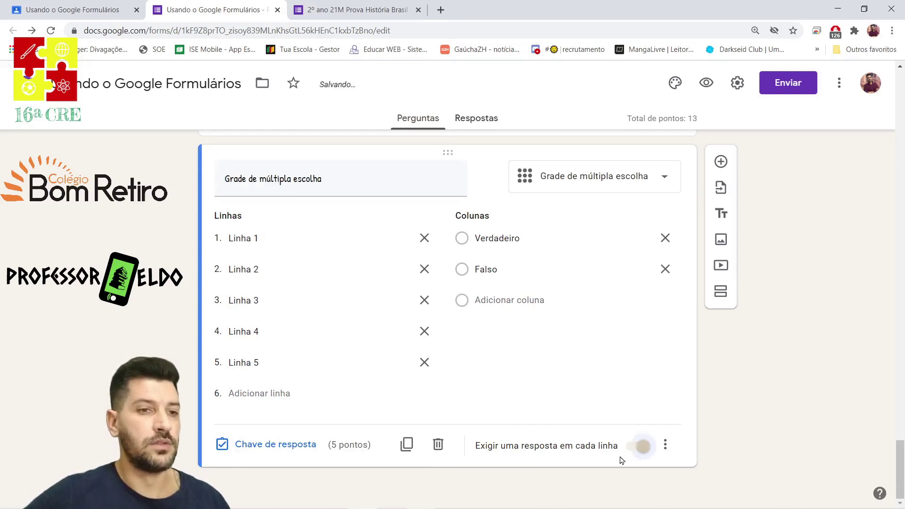
Add a new question below the grid and change its type to checkbox grid.
click(721, 161)
click(593, 323)
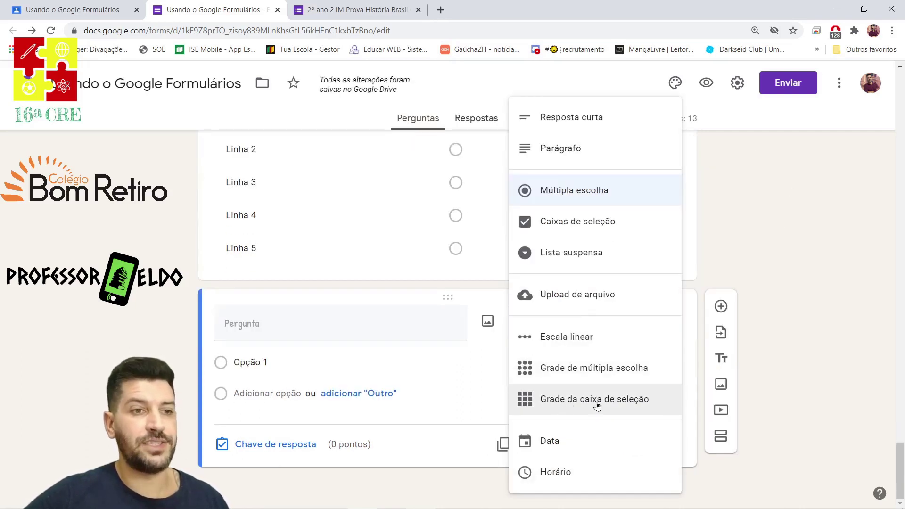
click(597, 405)
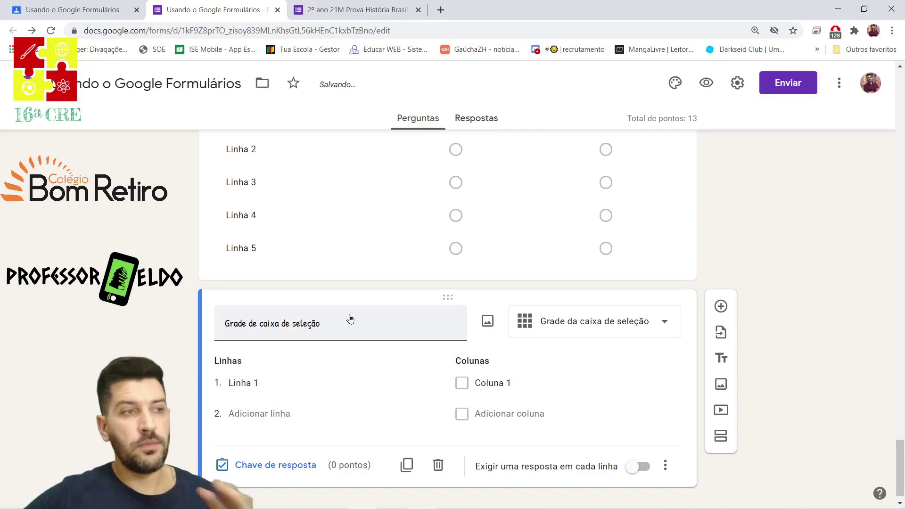
scroll(386, 358, down, 1)
Give the checkbox grid rows Linha 1–5 and columns Coluna 1–3, then open its answer key.
click(289, 362)
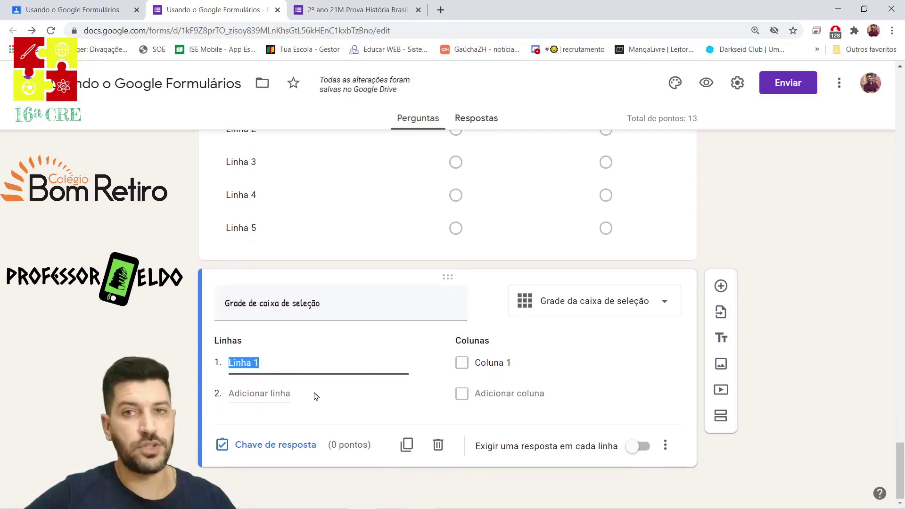
click(260, 394)
click(258, 393)
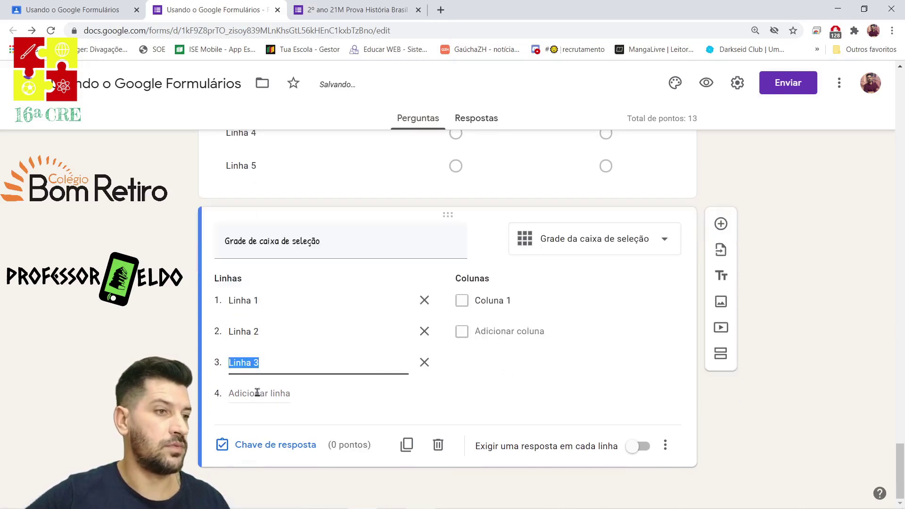
click(258, 393)
click(258, 393)
click(499, 243)
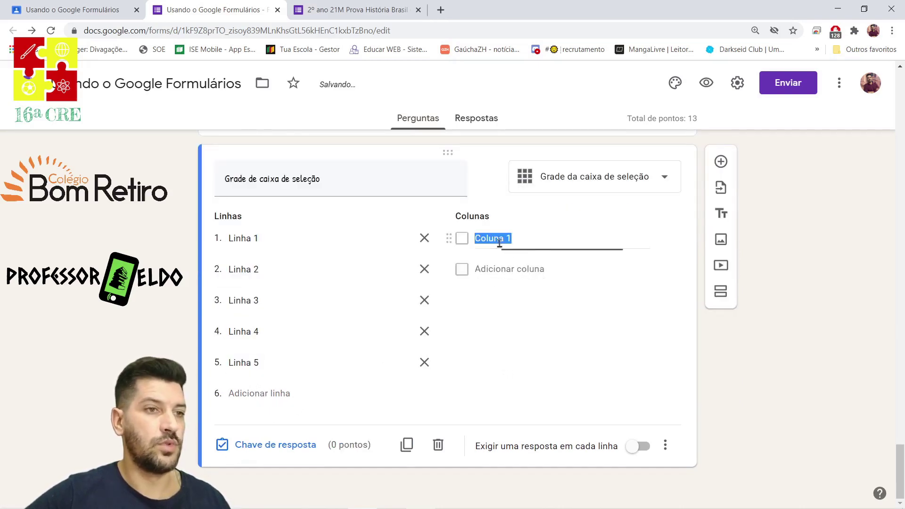
click(508, 268)
click(500, 300)
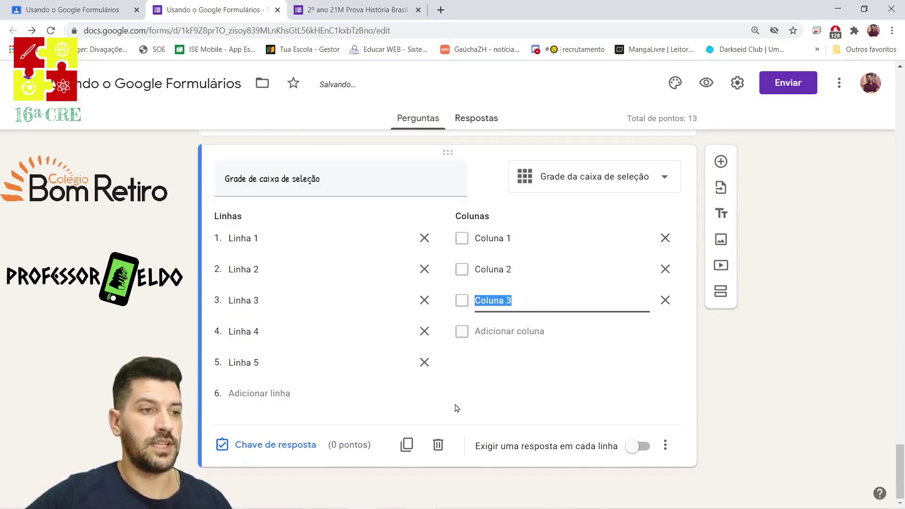
click(260, 442)
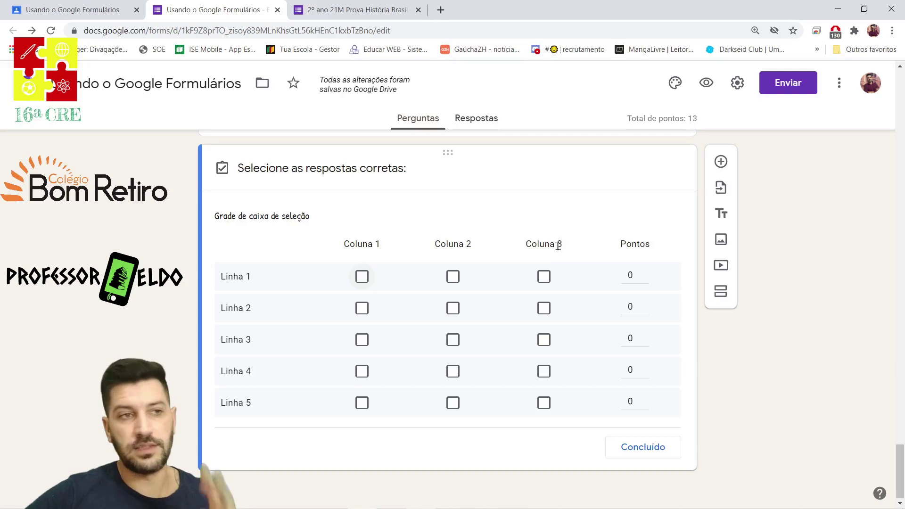
Tick correct boxes: Linha 1 Colunas 1–2, Linha 2 Coluna 2, Linha 3 Colunas 2–3, Linha 4 Colunas 1 and 3, Linha 5 Coluna 1.
click(361, 276)
click(454, 277)
click(453, 309)
click(452, 340)
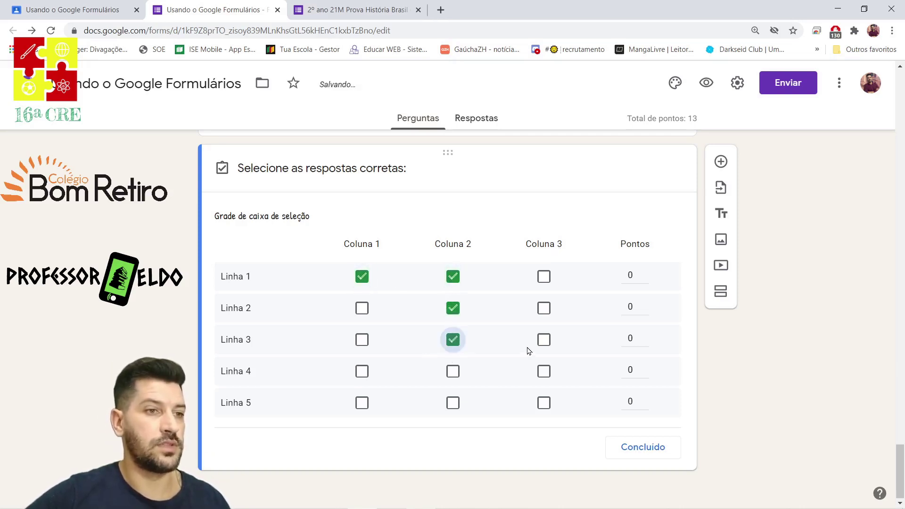
click(544, 339)
click(361, 371)
click(542, 372)
click(362, 403)
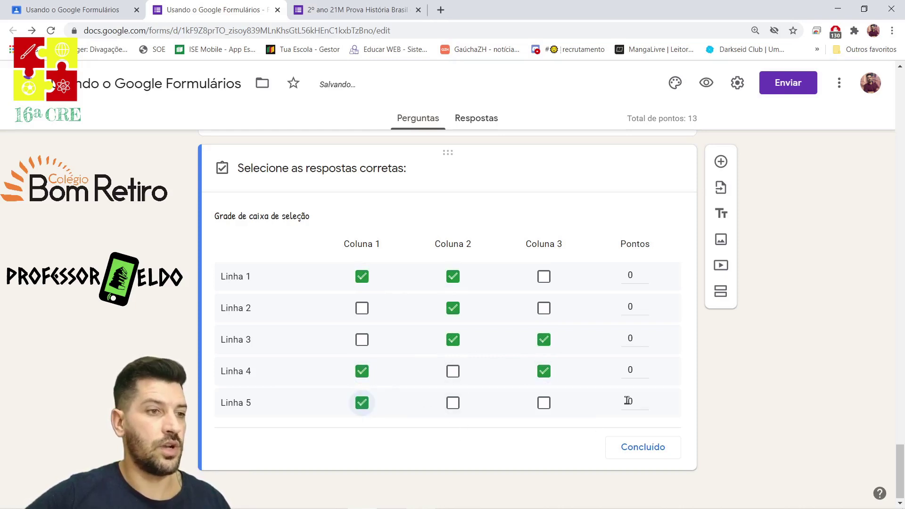
Give the graded rows 1 point each, finish the answer key, and require every row.
click(645, 272)
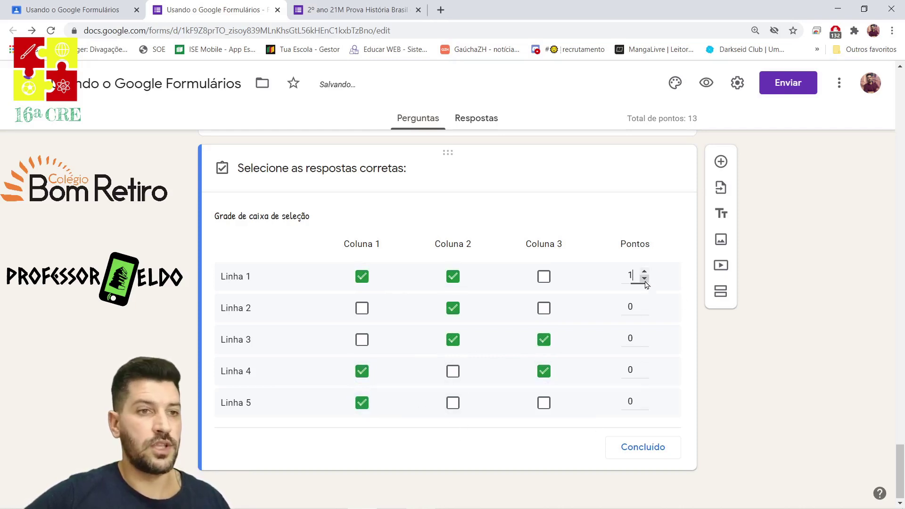
click(653, 452)
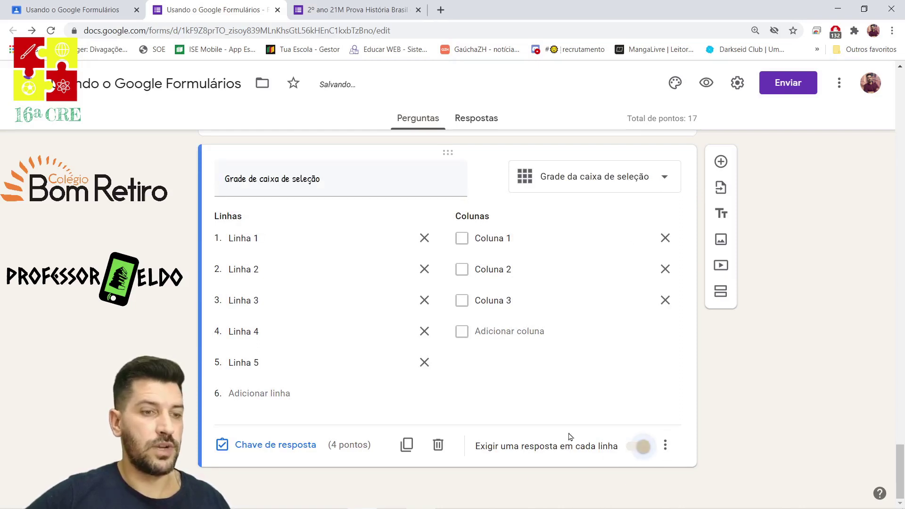
click(721, 161)
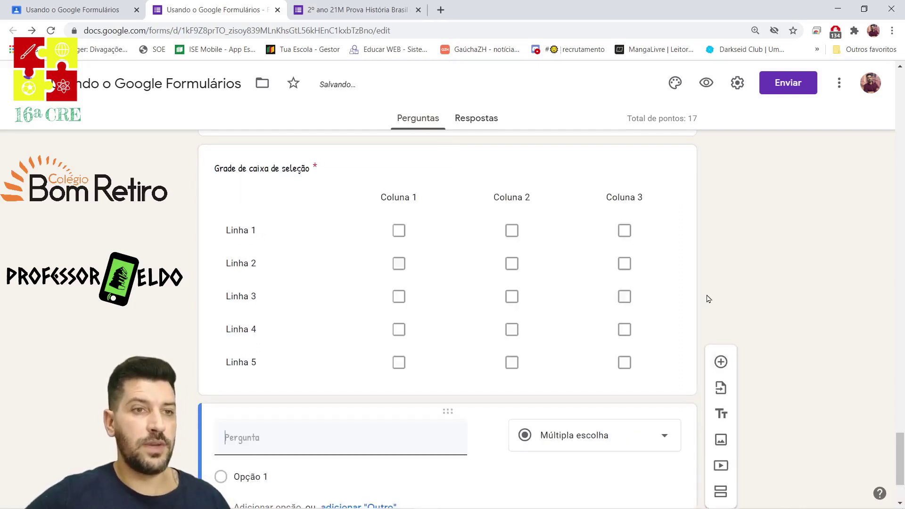
Delete the blank multiple-choice question and preview the form as a respondent.
click(655, 445)
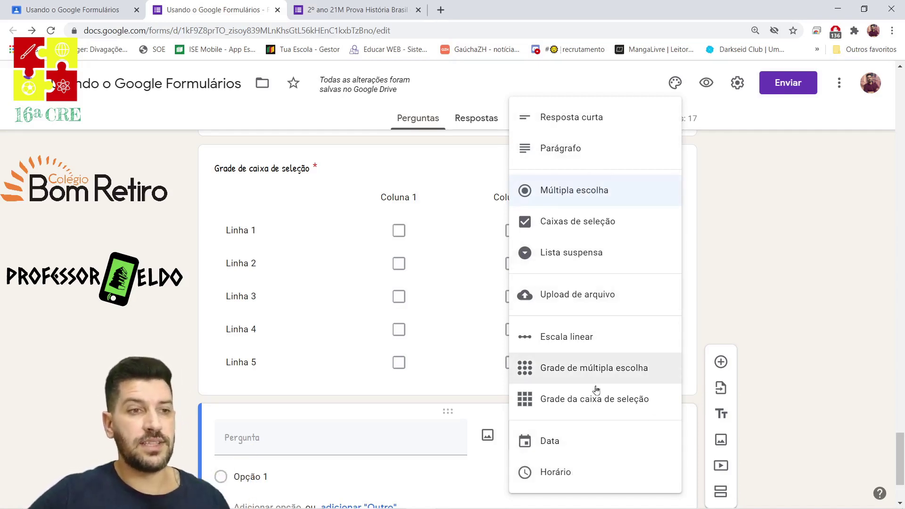
scroll(589, 268, up, 2)
scroll(602, 265, down, 4)
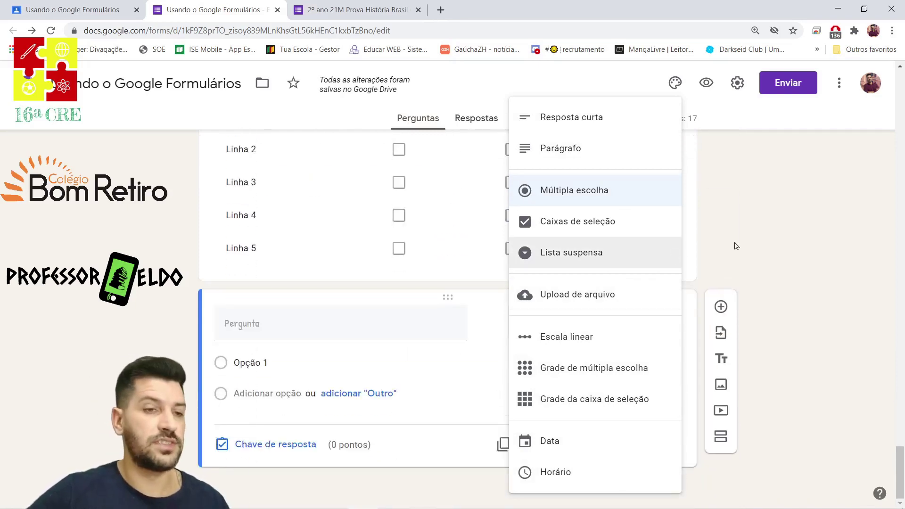
click(815, 309)
click(534, 445)
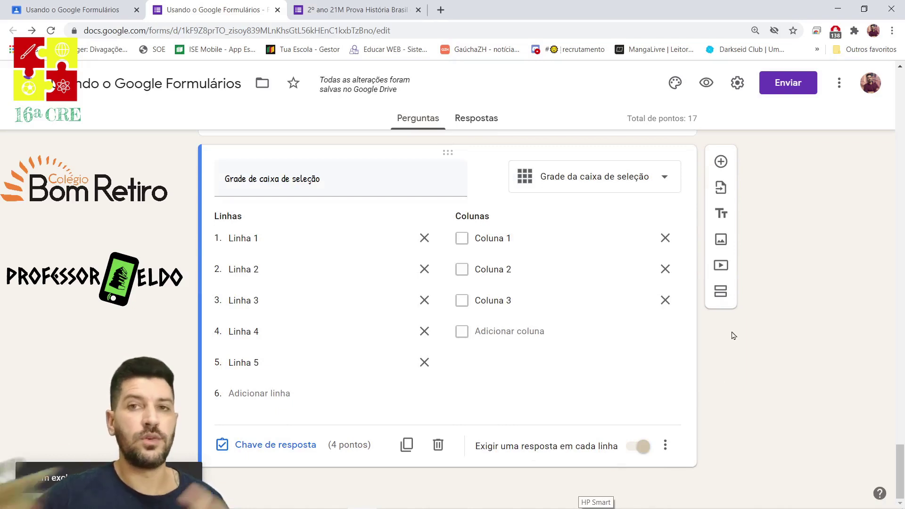
click(705, 83)
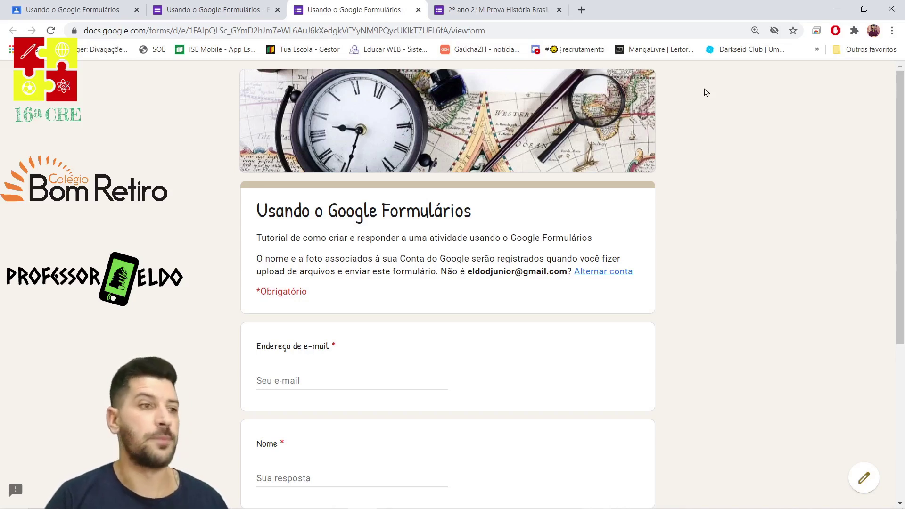
scroll(492, 177, down, 5)
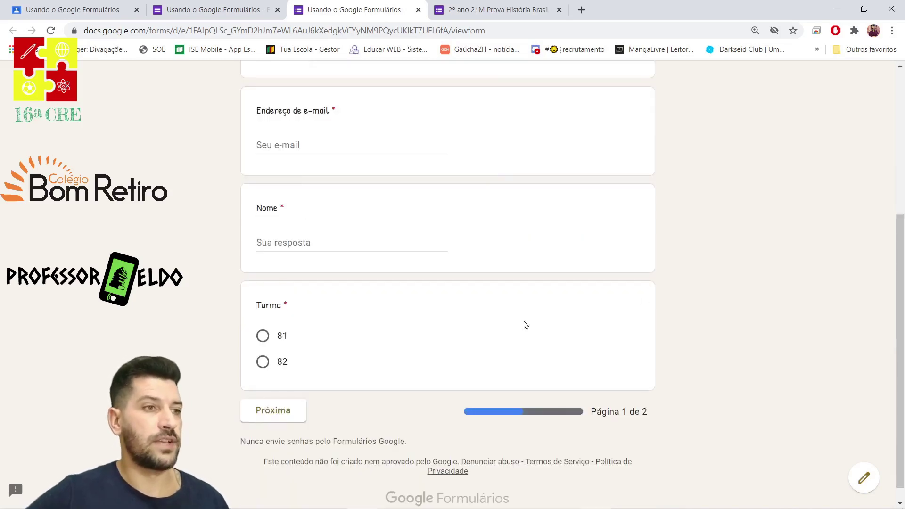
click(299, 138)
scroll(406, 129, up, 4)
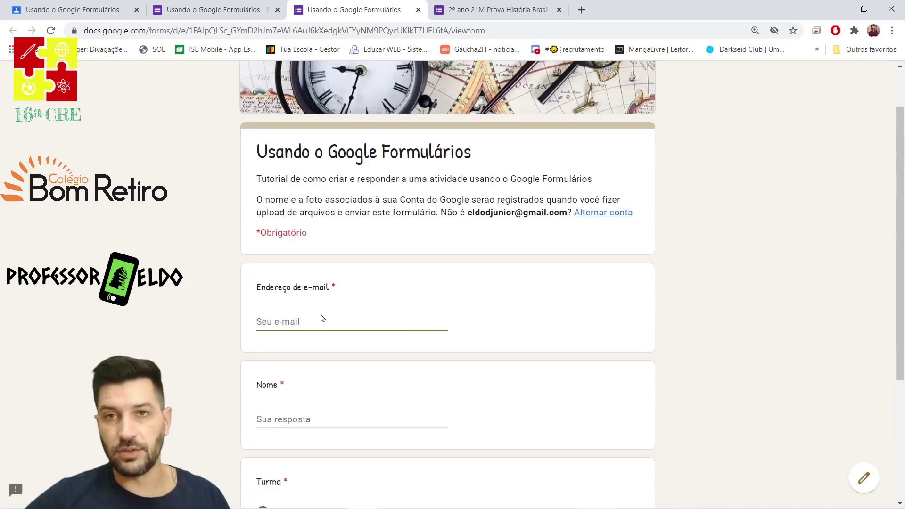
scroll(320, 313, down, 1)
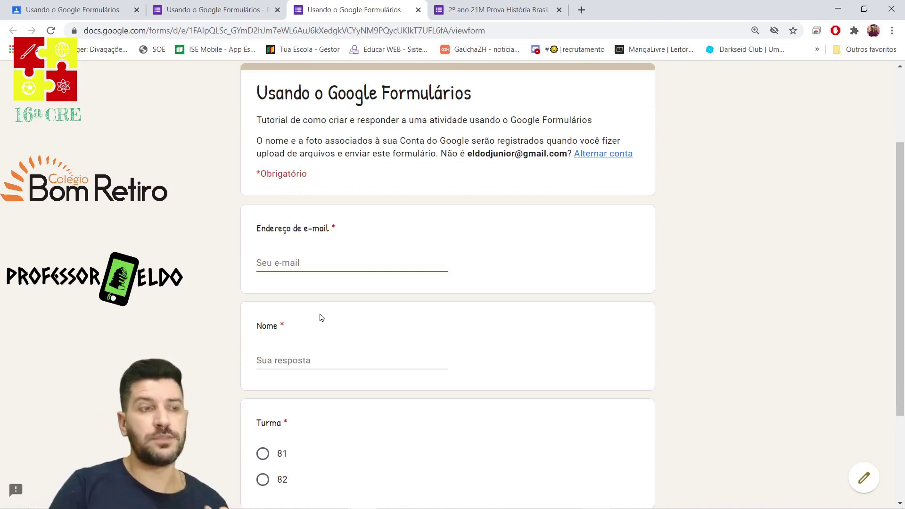
Enter the respondent's e-mail address, start a name in Nome, and choose Turma 81.
click(285, 264)
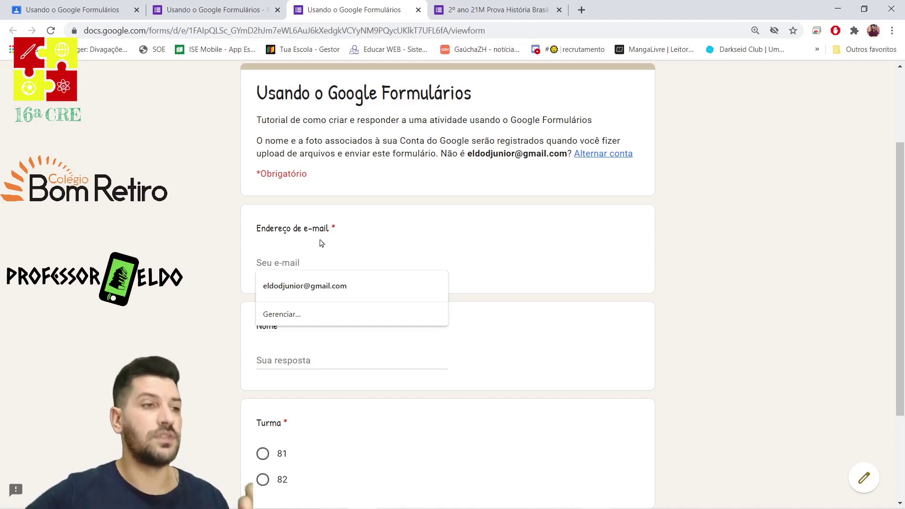
click(305, 261)
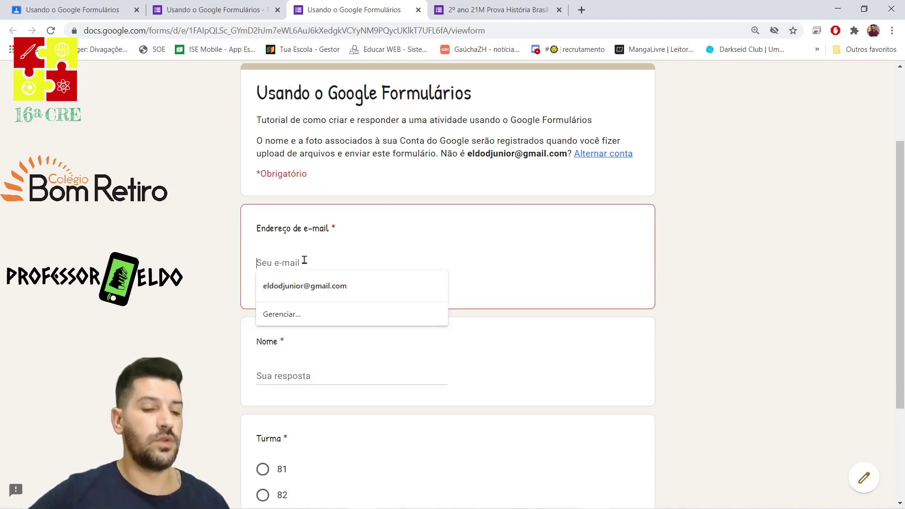
click(357, 361)
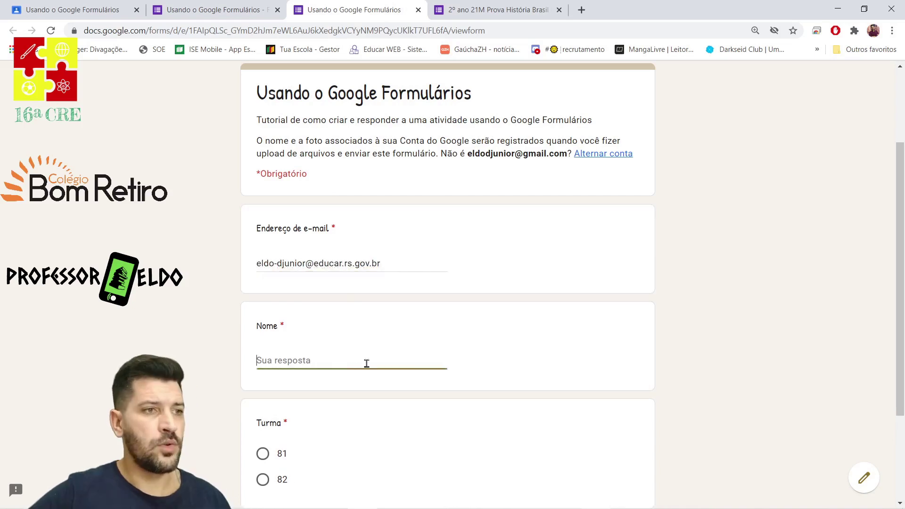
text(Eldo)
scroll(342, 364, down, 3)
click(263, 319)
Clear the name to test the required check, re-enter it, and continue to the next page.
double_click(302, 229)
key(BackSpace)
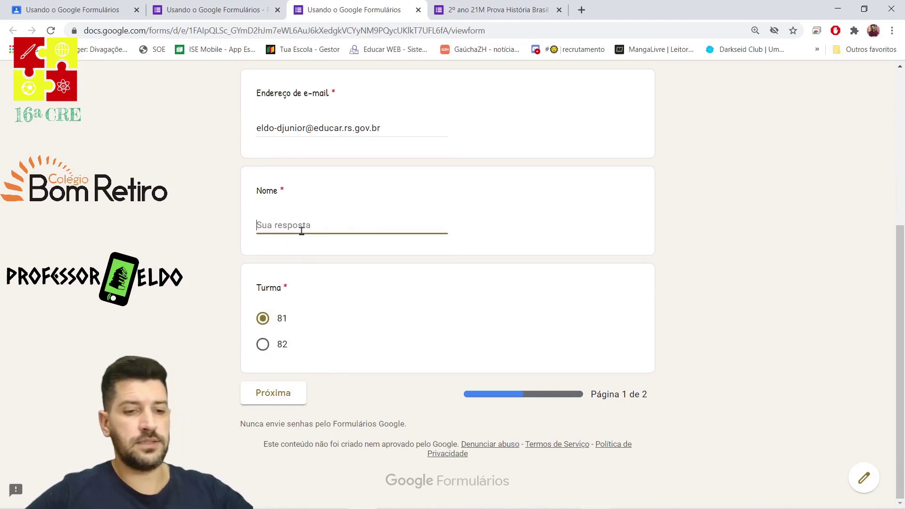
click(285, 394)
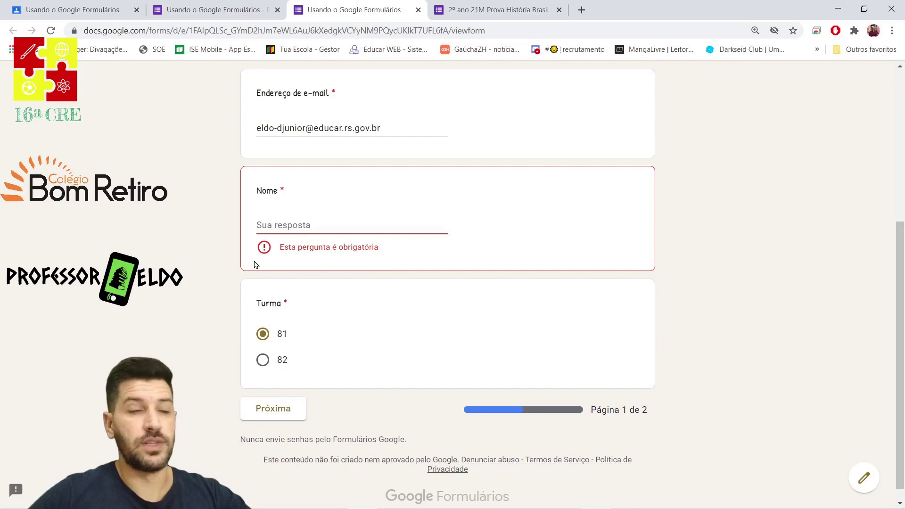
click(343, 231)
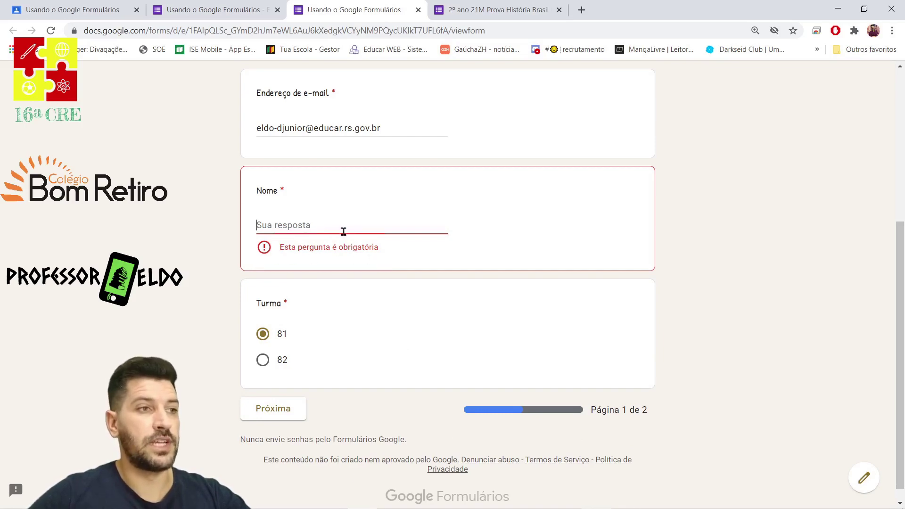
text(El)
click(300, 406)
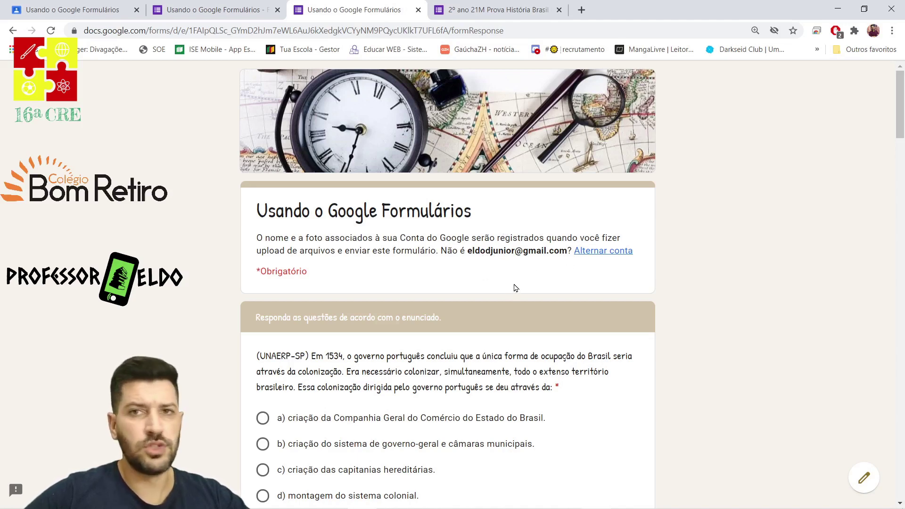
Pick answer b) for the colonisation question and upload image2.jpeg from the device to 'Upload de arquivo'.
scroll(515, 288, down, 2)
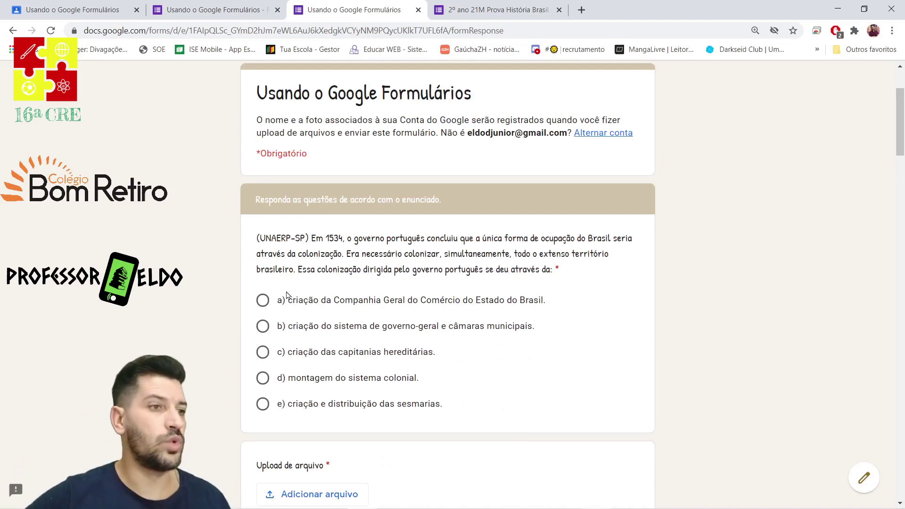
click(262, 327)
scroll(368, 325, down, 5)
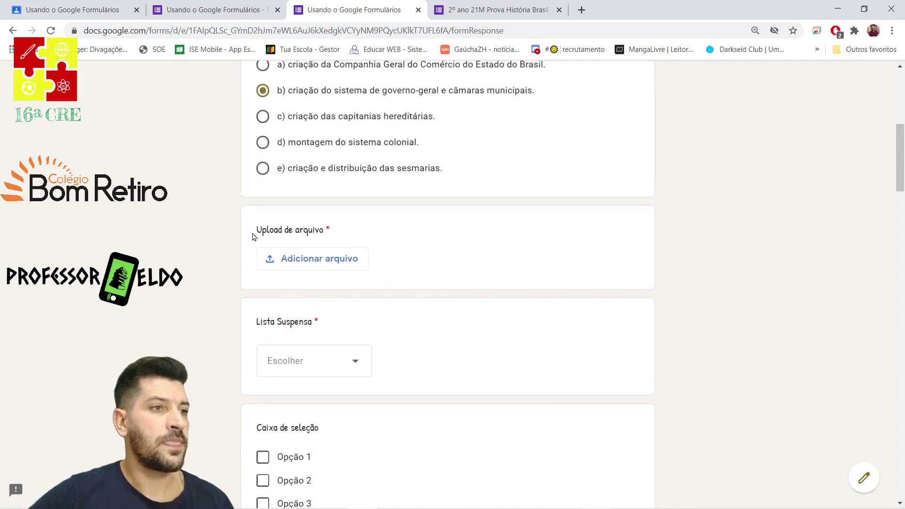
click(312, 265)
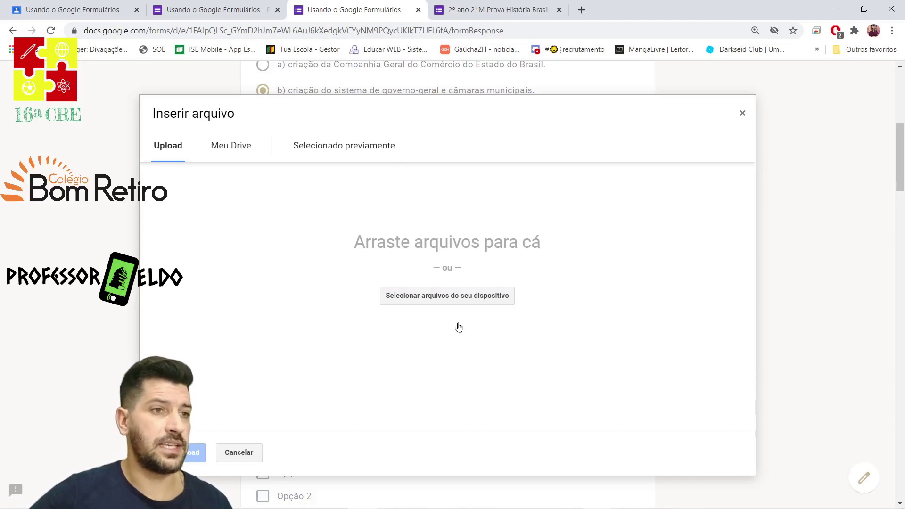
click(452, 305)
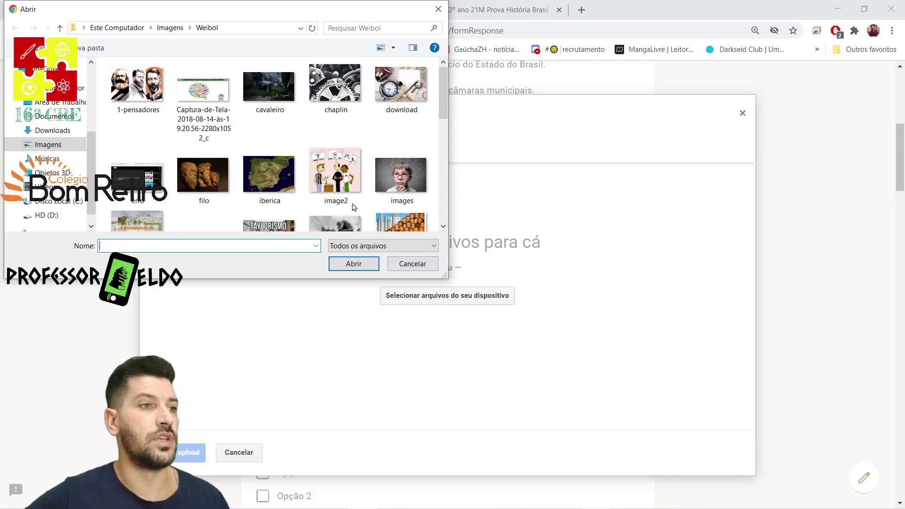
double_click(337, 186)
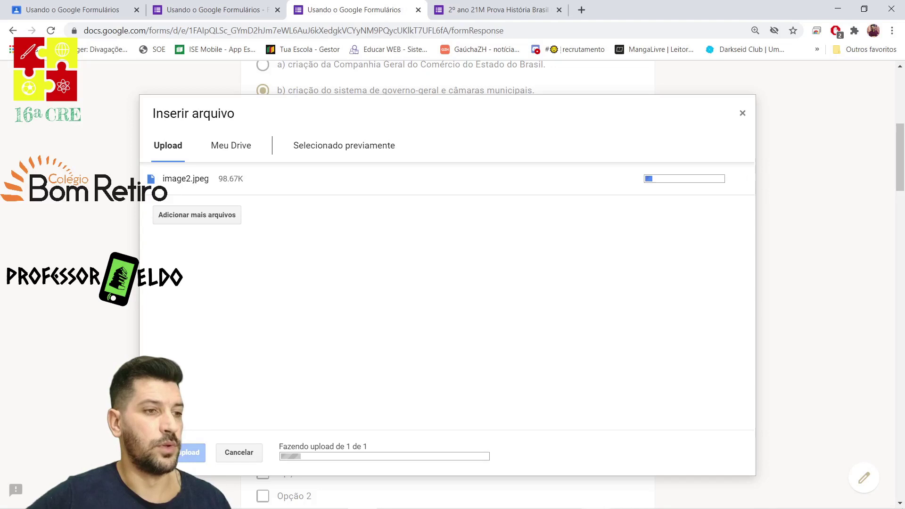
scroll(160, 338, down, 2)
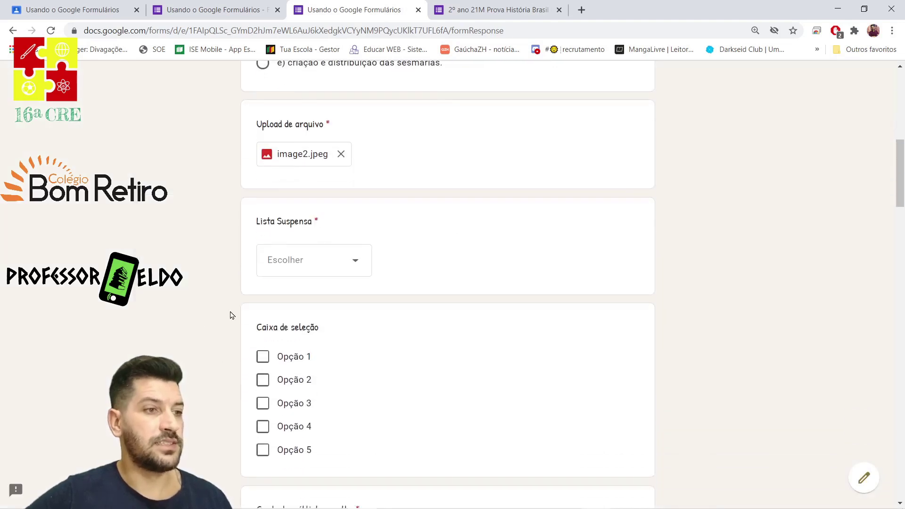
Choose Opção 2 in Lista Suspensa and tick Opções 1–3 under Caixa de seleção.
click(356, 248)
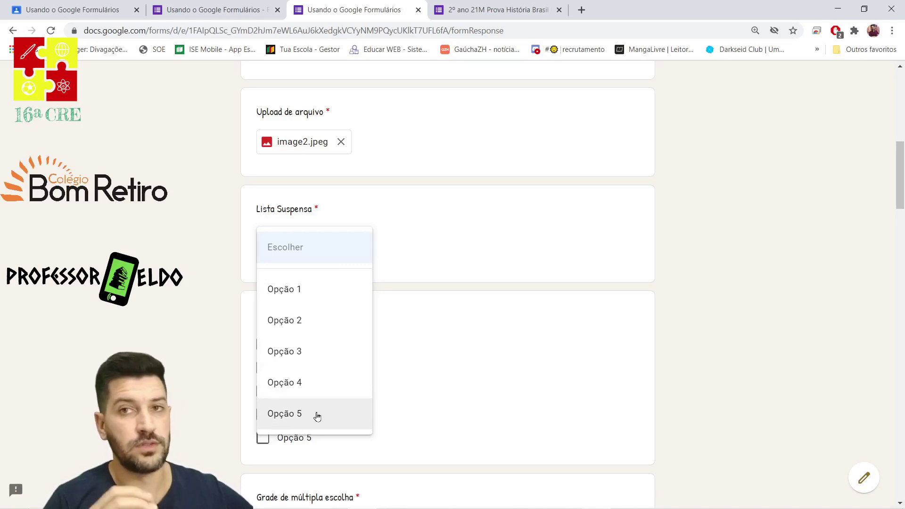
click(303, 321)
scroll(333, 361, down, 3)
click(262, 227)
click(263, 249)
click(266, 273)
click(265, 297)
click(266, 321)
click(265, 298)
click(266, 320)
scroll(453, 302, down, 5)
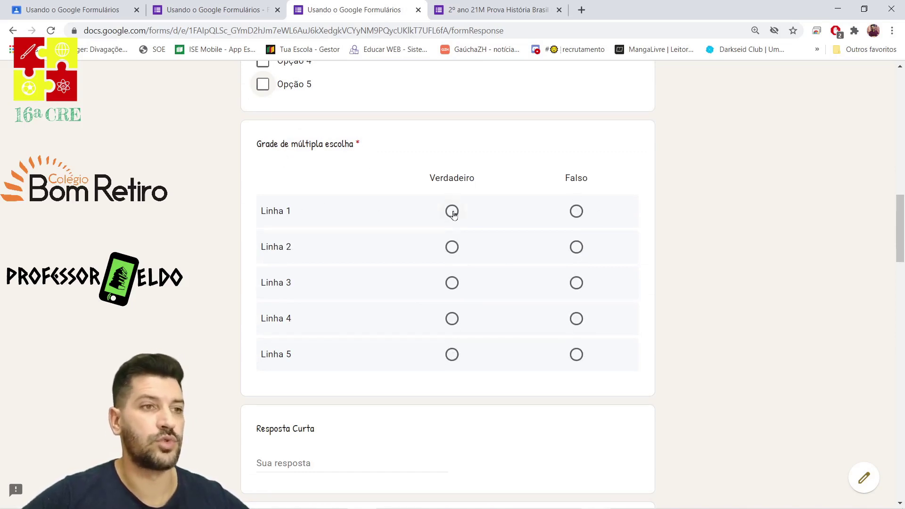
Answer the grid with Linha 1 Falso, Linha 2 Verdadeiro, Linha 3 Falso, leaving rows 4–5 blank.
click(452, 212)
click(578, 212)
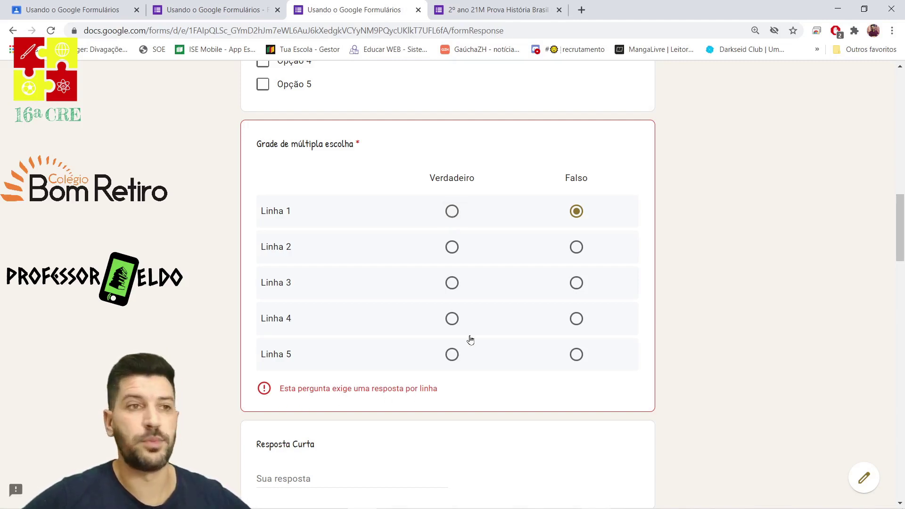
click(451, 247)
click(576, 283)
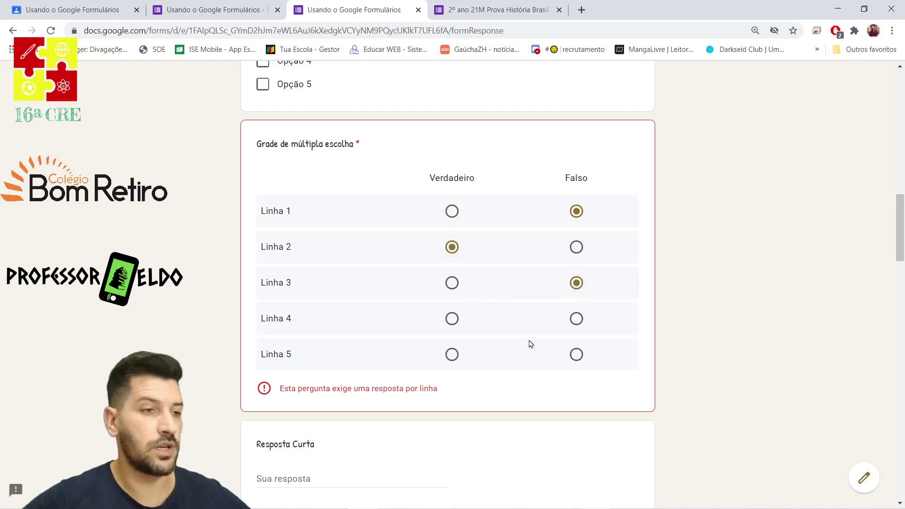
scroll(531, 344, down, 3)
click(366, 298)
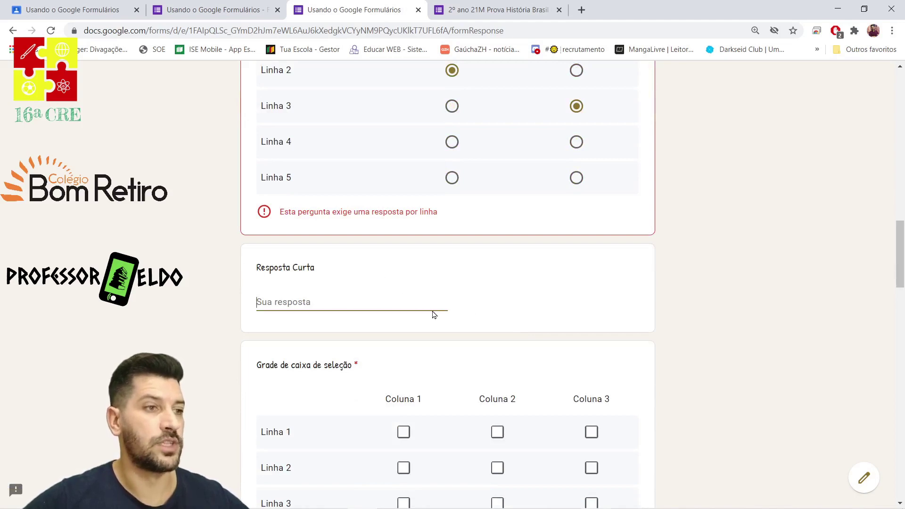
Answer the Resposta Curta question with 'Teste'.
text(Teste)
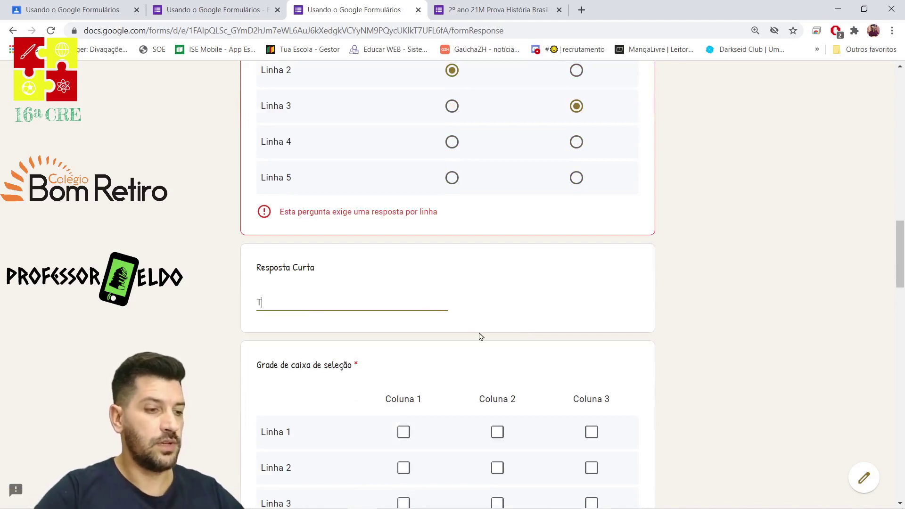
click(480, 336)
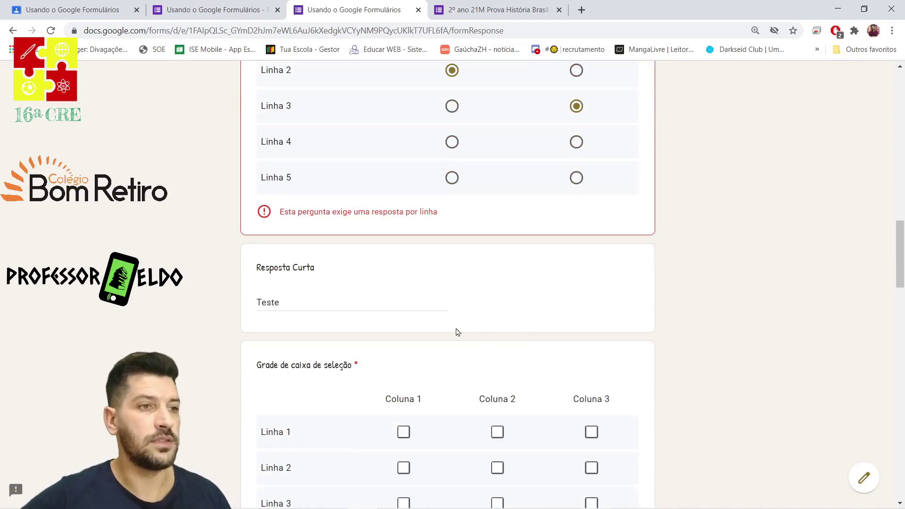
scroll(312, 387, down, 2)
scroll(264, 313, down, 2)
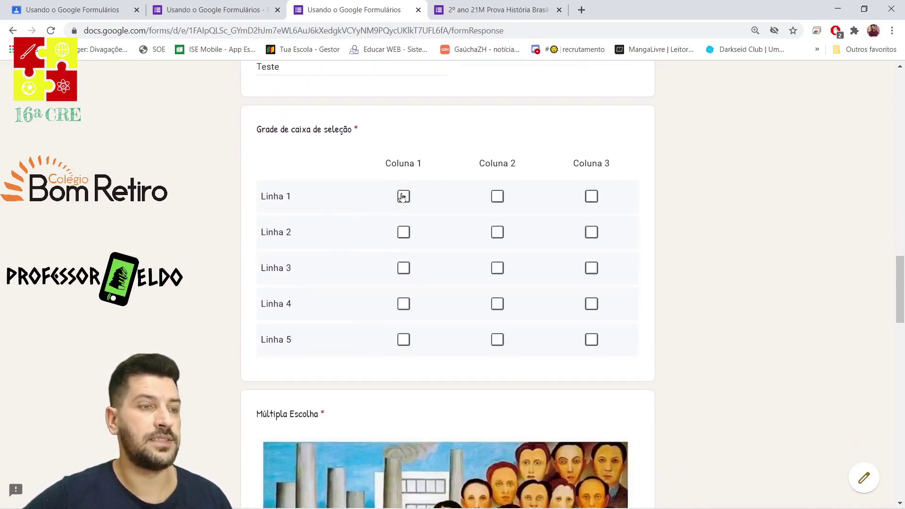
Tick checkbox grid boxes in all five rows, checking all three columns for Linha 4.
click(403, 196)
click(497, 196)
click(499, 232)
click(591, 231)
click(403, 268)
click(497, 268)
click(498, 304)
click(591, 303)
click(403, 305)
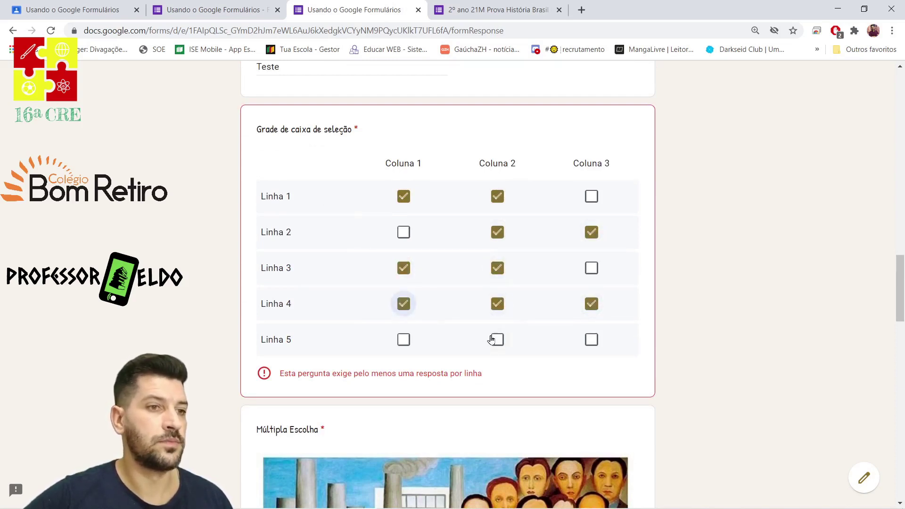
click(495, 339)
click(589, 341)
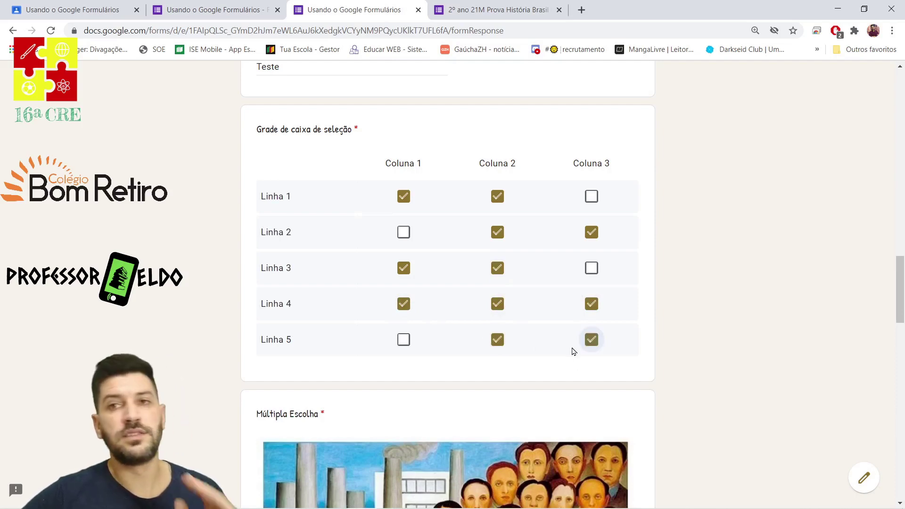
Choose A) 1 for the painting question and scroll past the map and video.
scroll(572, 351, down, 5)
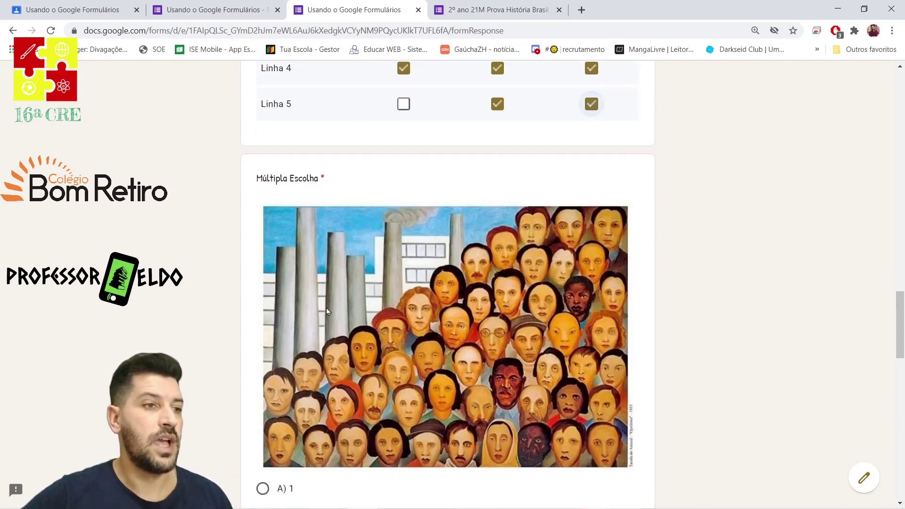
scroll(570, 351, down, 3)
scroll(260, 172, up, 1)
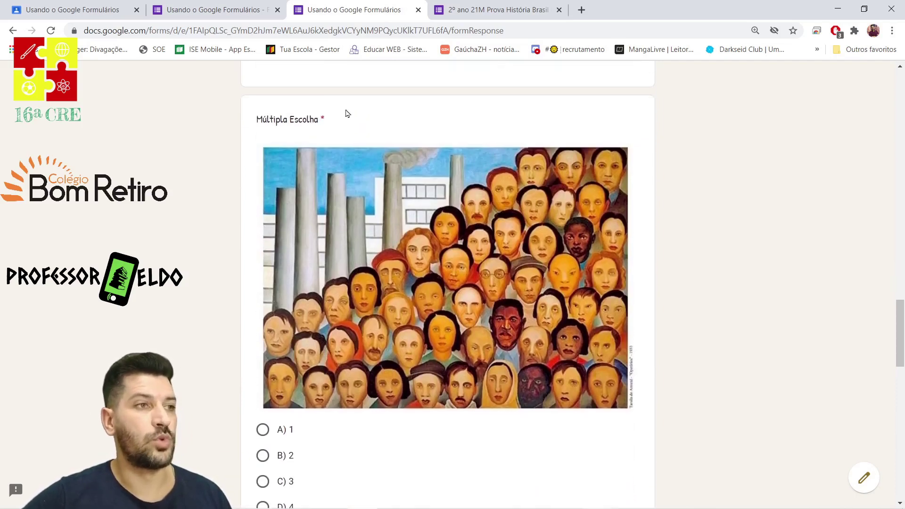
scroll(424, 283, down, 5)
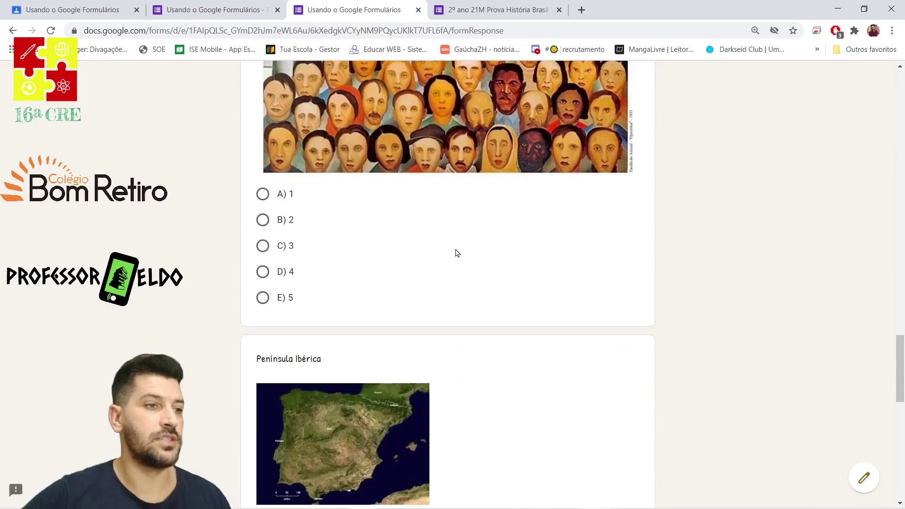
click(263, 196)
scroll(427, 286, down, 3)
scroll(428, 285, down, 2)
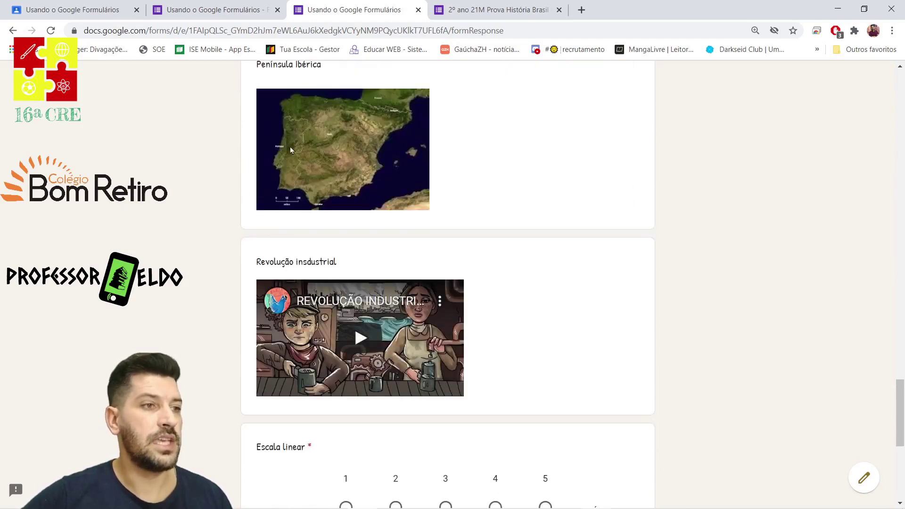
scroll(450, 384, up, 1)
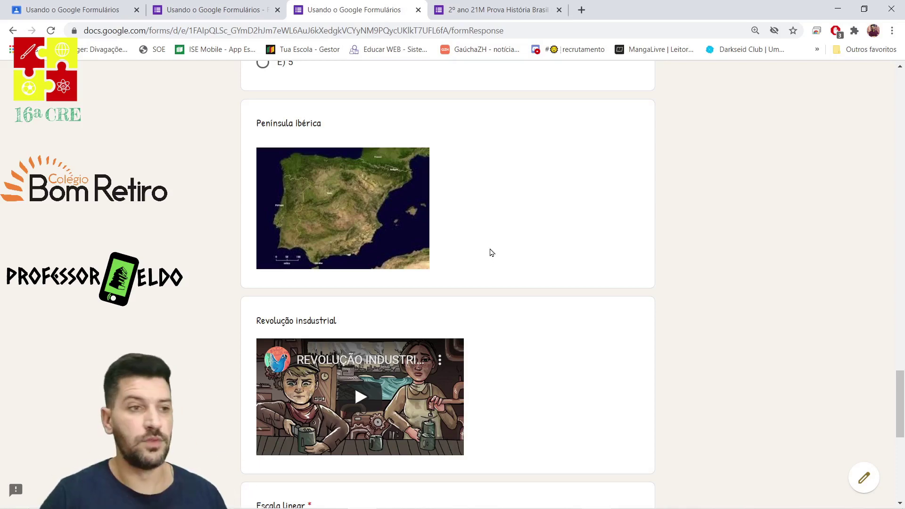
Rate the linear scale 5 (Ótimo), type 'agsuydgasyudgasgduyasgudy' in Parágrafo, and attempt to submit.
scroll(511, 250, down, 5)
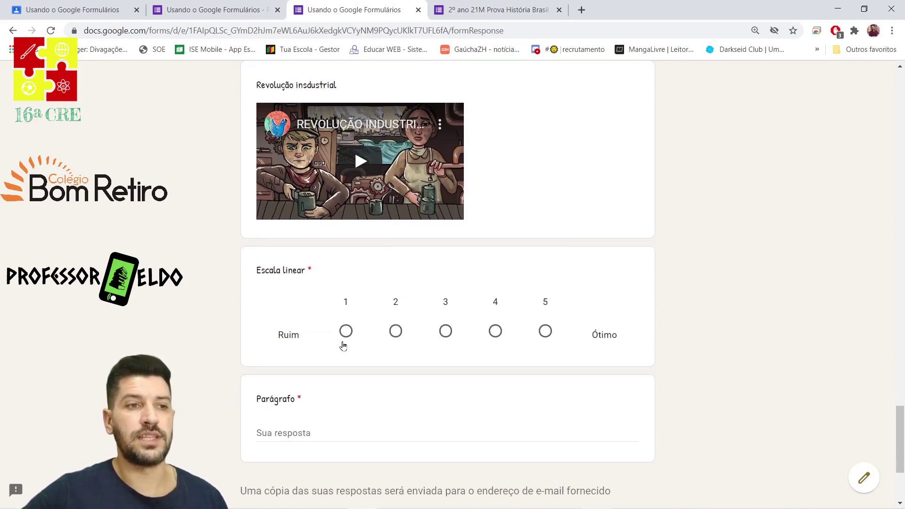
click(543, 335)
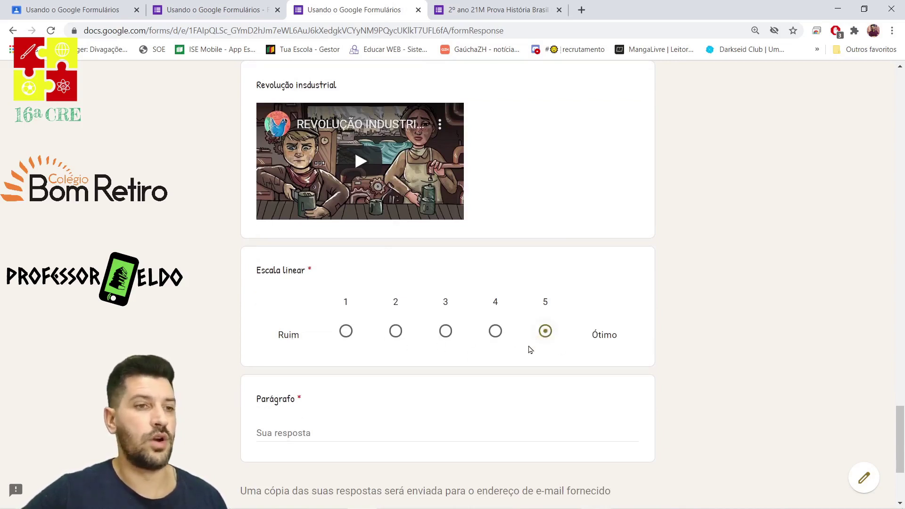
scroll(359, 396, down, 4)
click(290, 262)
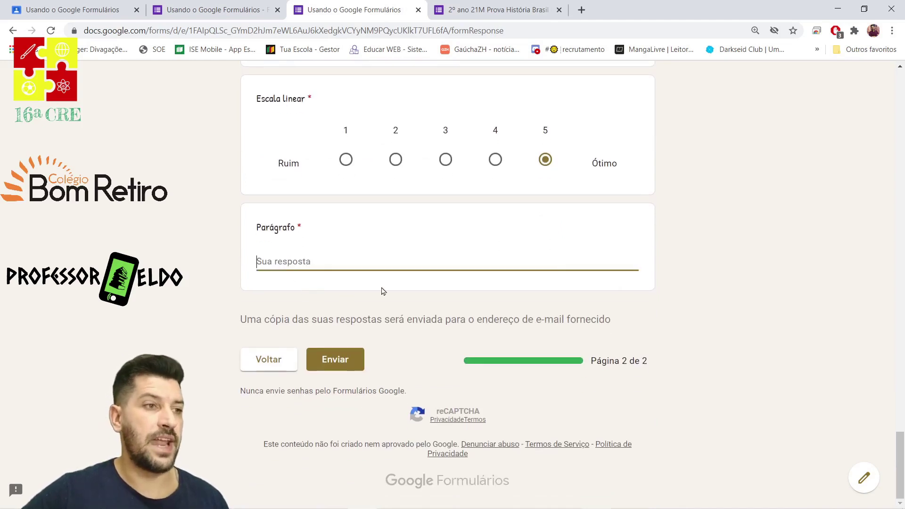
text(agsuydgasyudgasgduyasgudy)
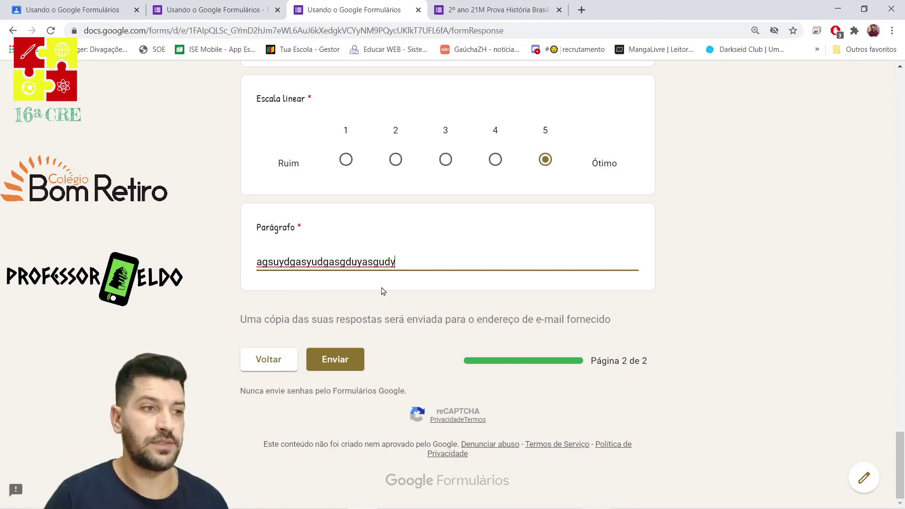
click(342, 369)
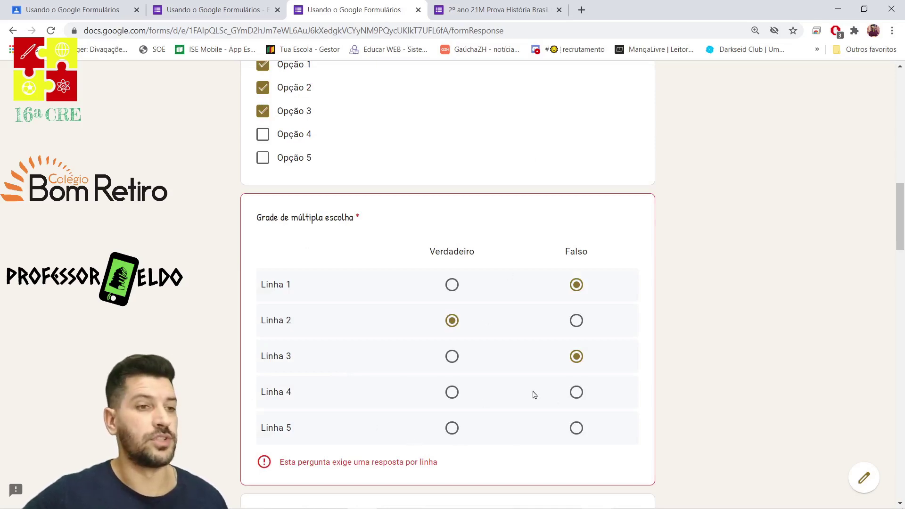
Answer grid Linha 4 Verdadeiro and Linha 5 Falso, then submit the quiz.
click(452, 392)
click(576, 428)
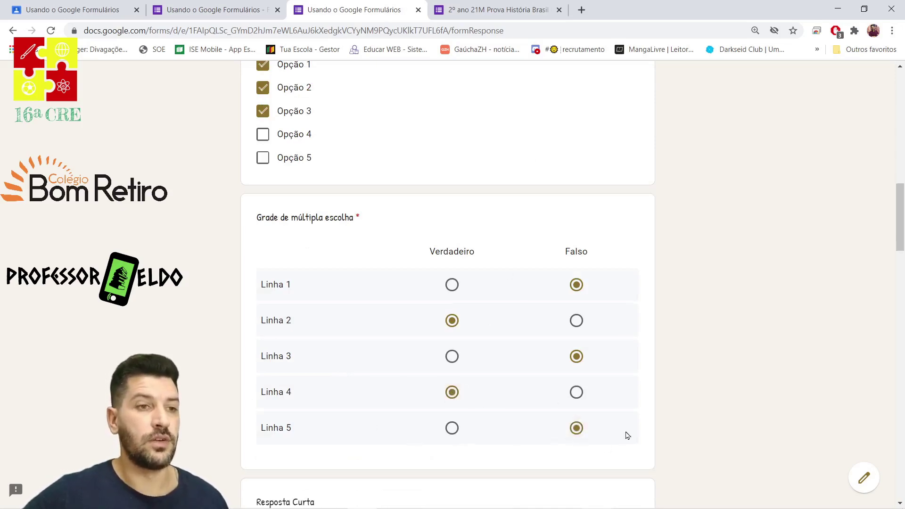
scroll(626, 434, down, 12)
scroll(409, 428, down, 15)
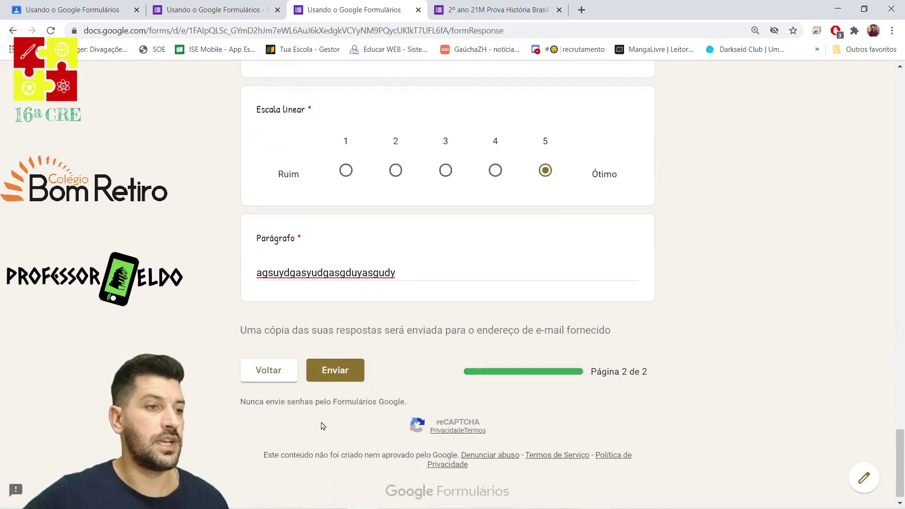
click(330, 368)
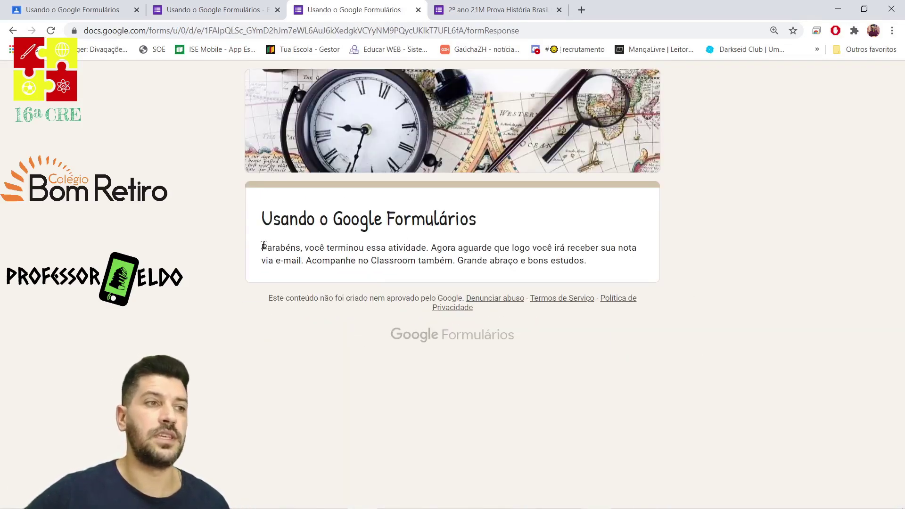
drag(260, 246, 587, 261)
click(598, 265)
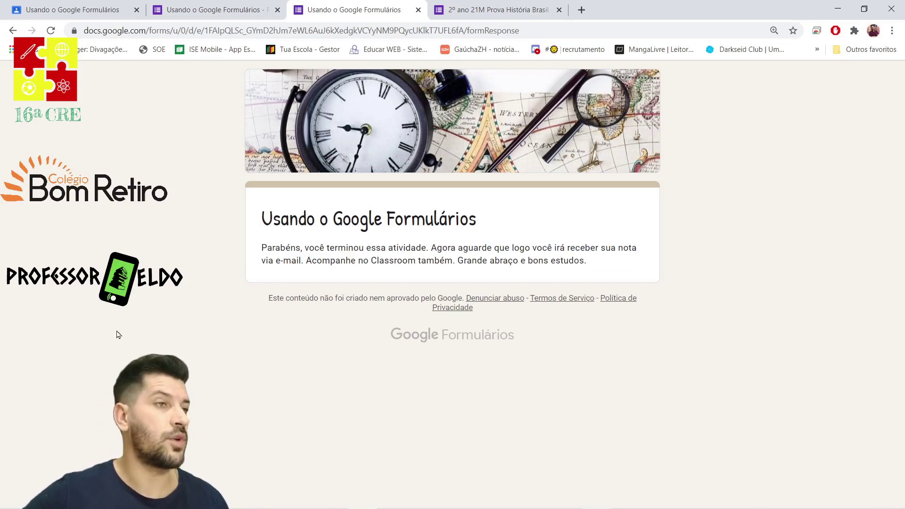
Switch to Classroom and view Trabalhos dos alunos for the 'Usando o Google Formulários' assignment.
click(75, 10)
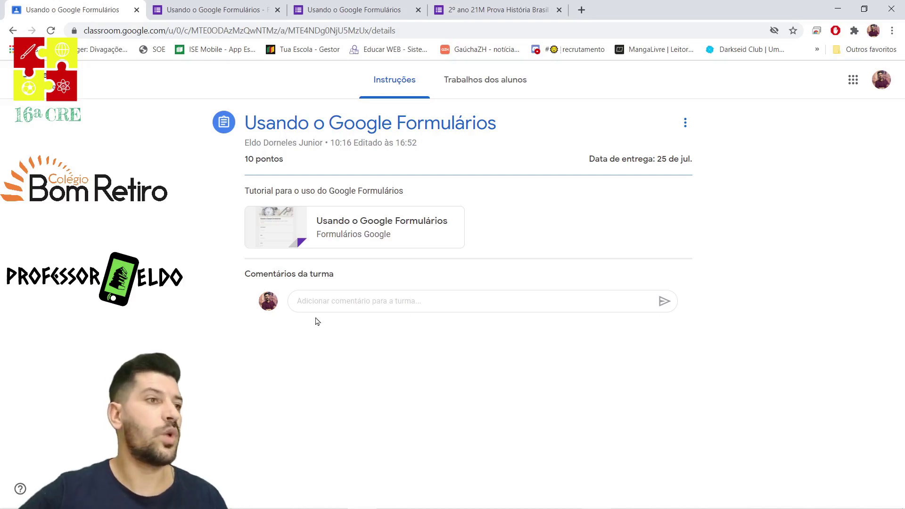
click(467, 88)
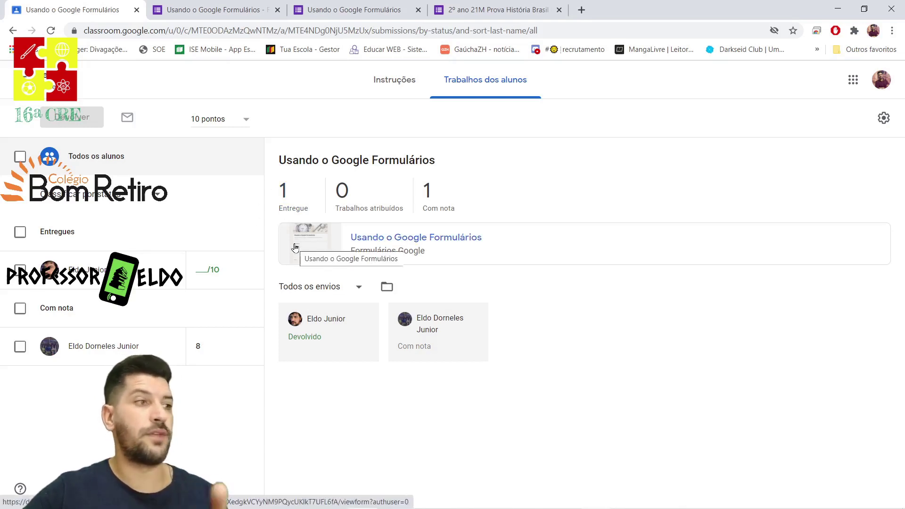
Open the attached quiz and review its Respostas summary: 1 response, median and range 2 of 17 points.
click(398, 244)
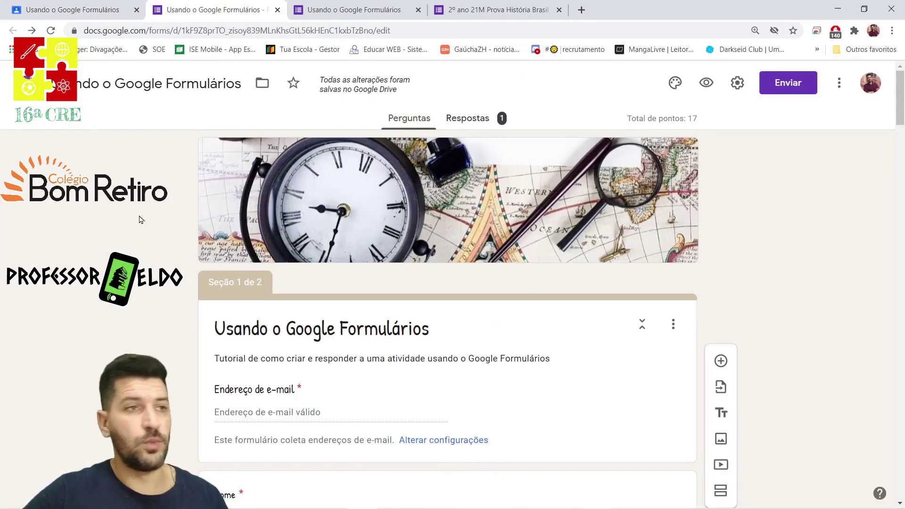
click(474, 118)
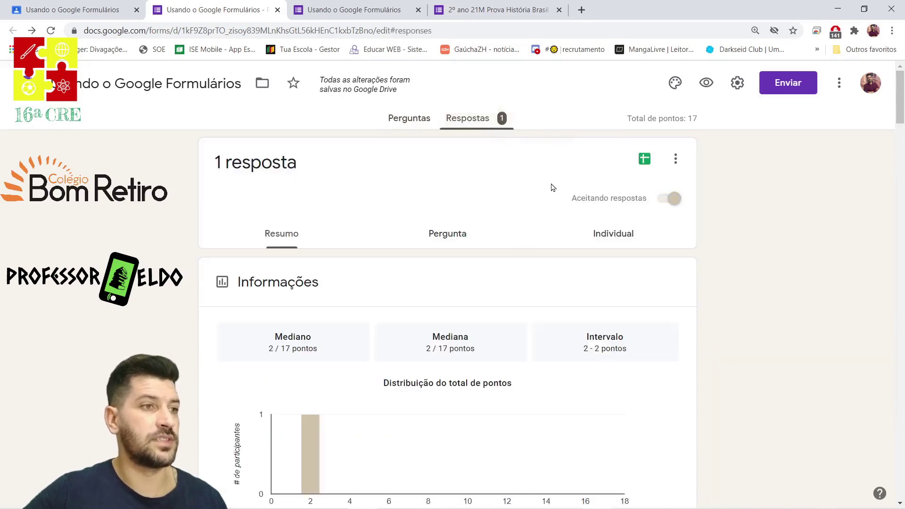
scroll(240, 311, down, 4)
scroll(239, 311, down, 6)
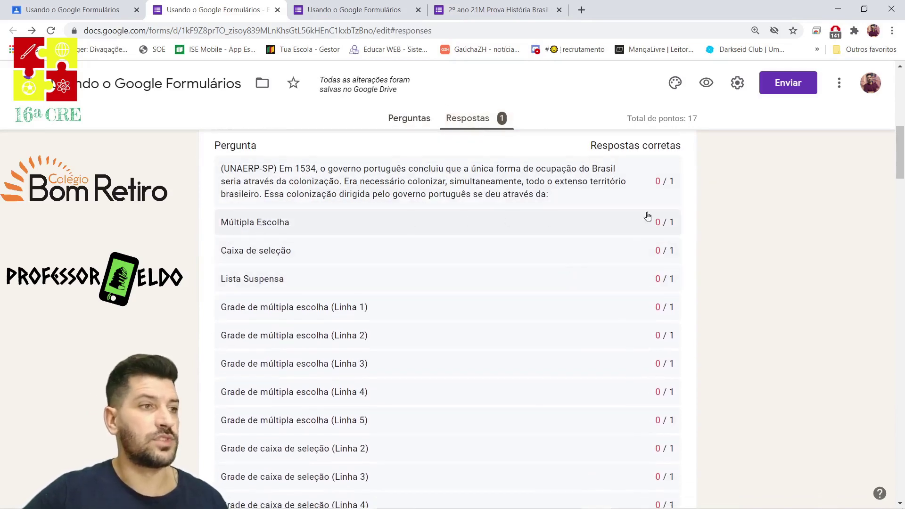
scroll(676, 208, down, 6)
scroll(674, 208, down, 5)
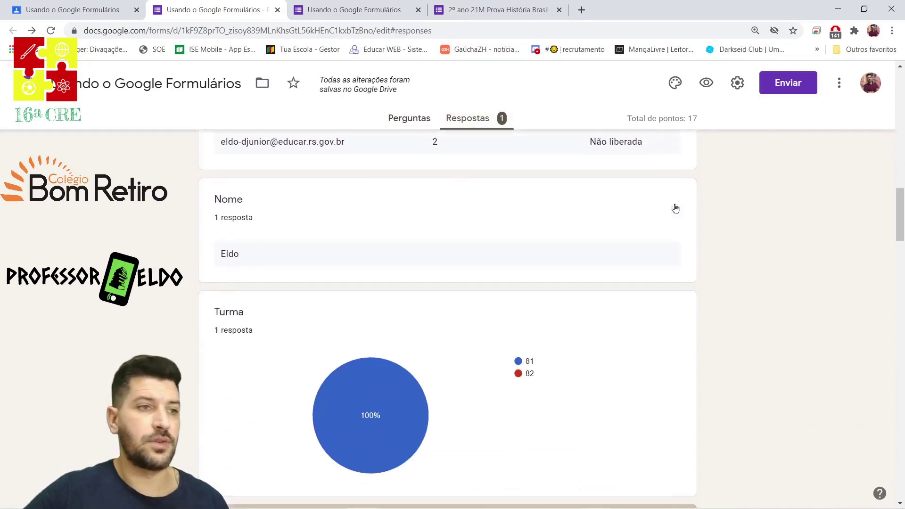
scroll(440, 234, down, 4)
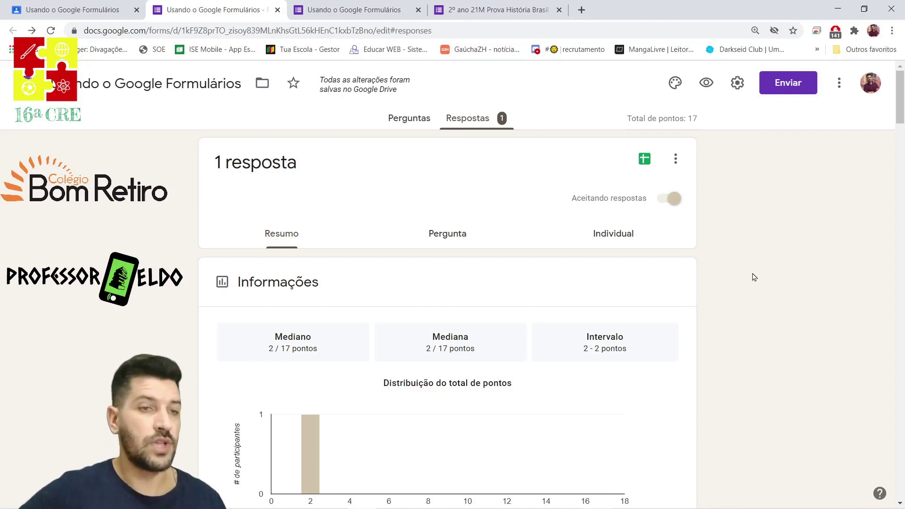
click(673, 198)
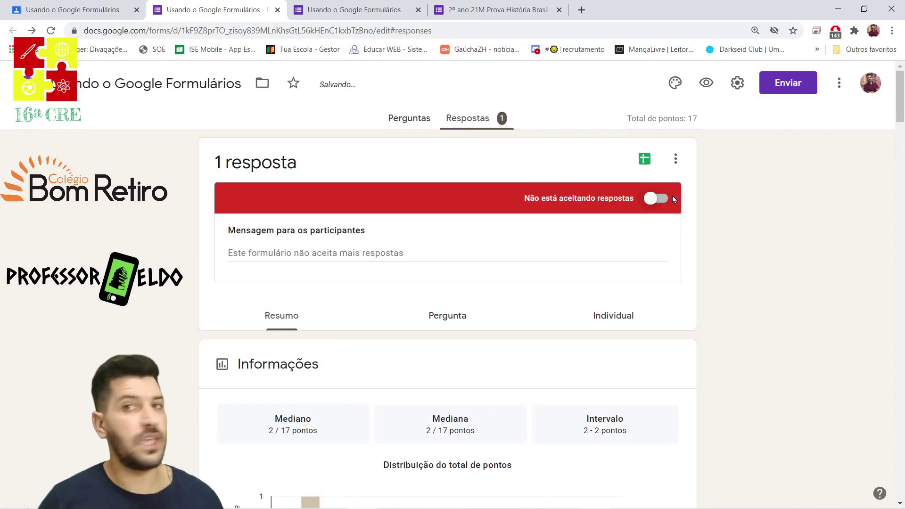
click(672, 197)
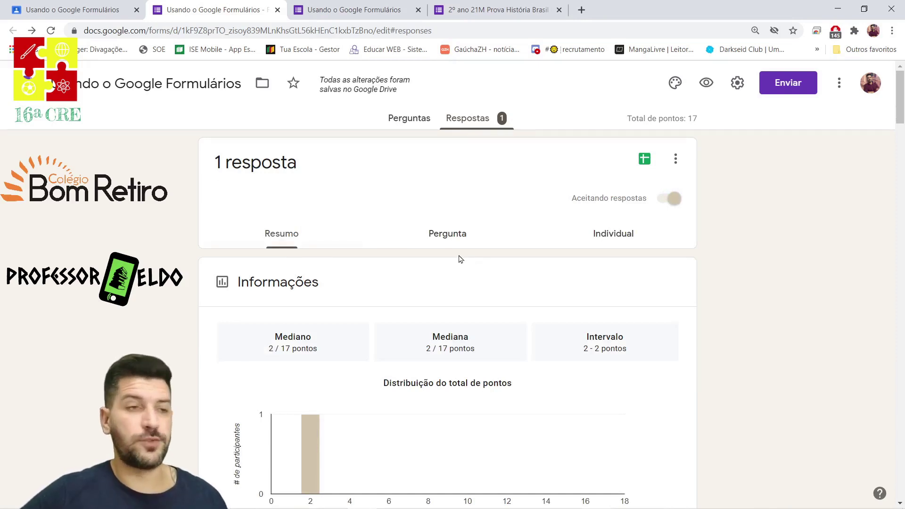
Switch to the Pergunta view and step through the first questions' responses.
click(451, 235)
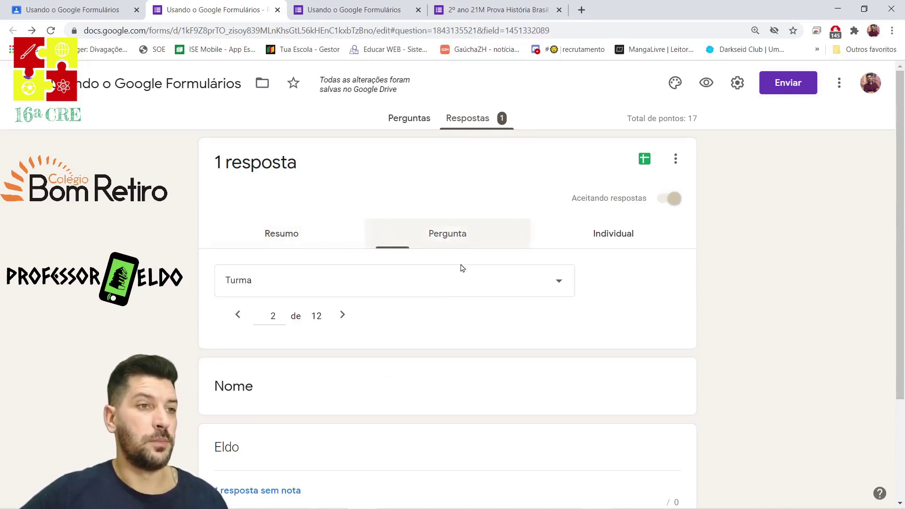
scroll(140, 314, down, 2)
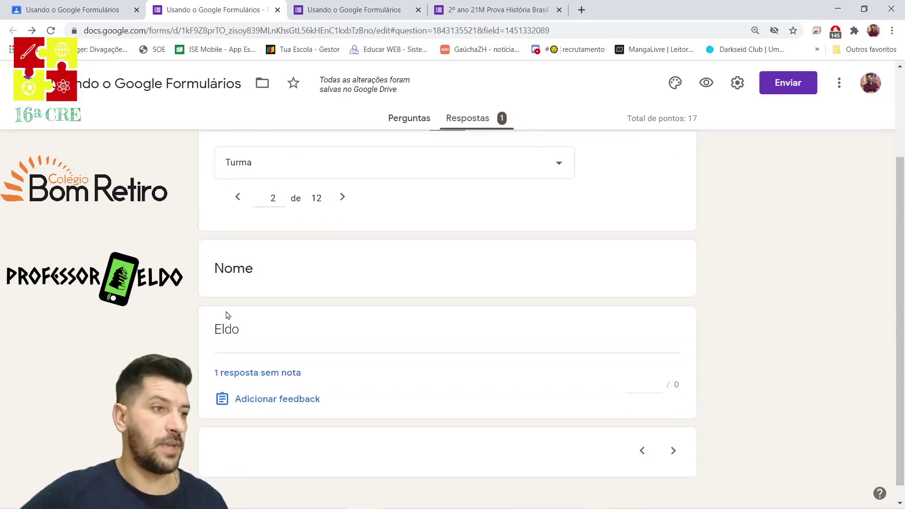
click(674, 452)
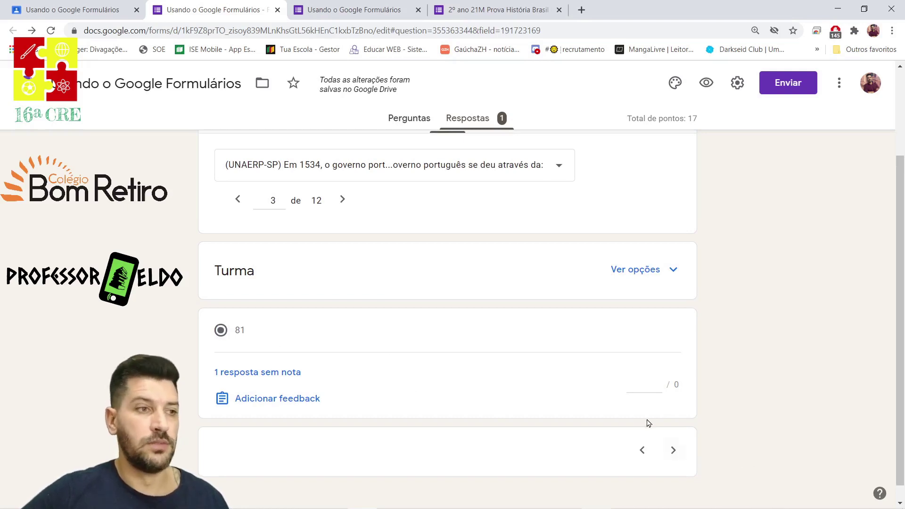
click(673, 452)
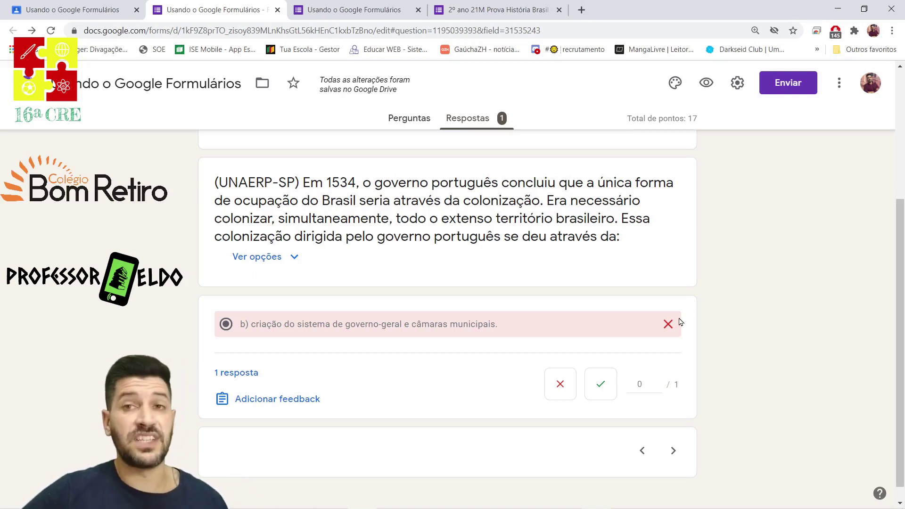
click(674, 453)
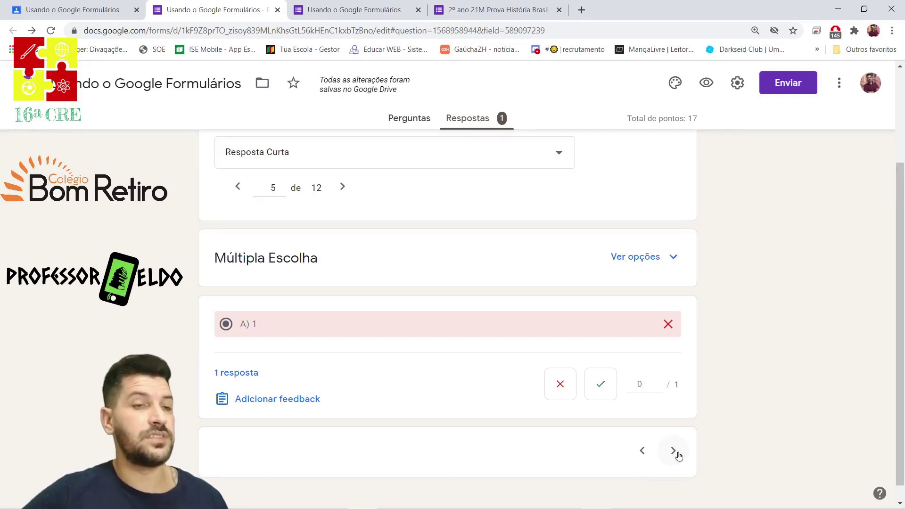
Reveal the short-answer question's accepted correct answers, then advance to question 7, 'Parágrafo'.
click(673, 451)
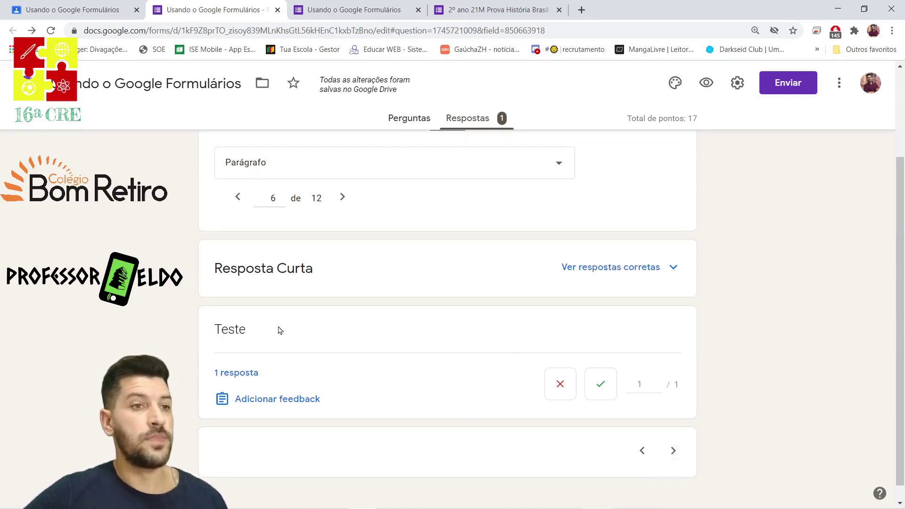
click(652, 268)
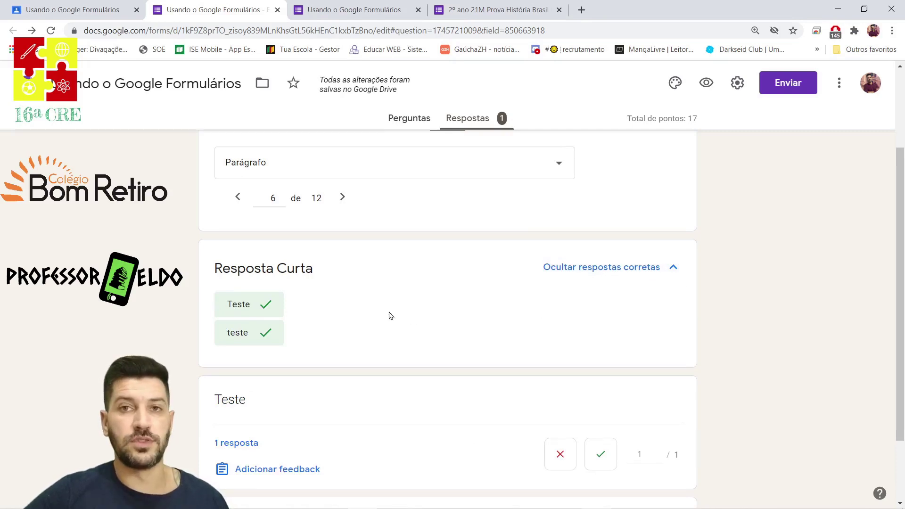
scroll(486, 339, down, 2)
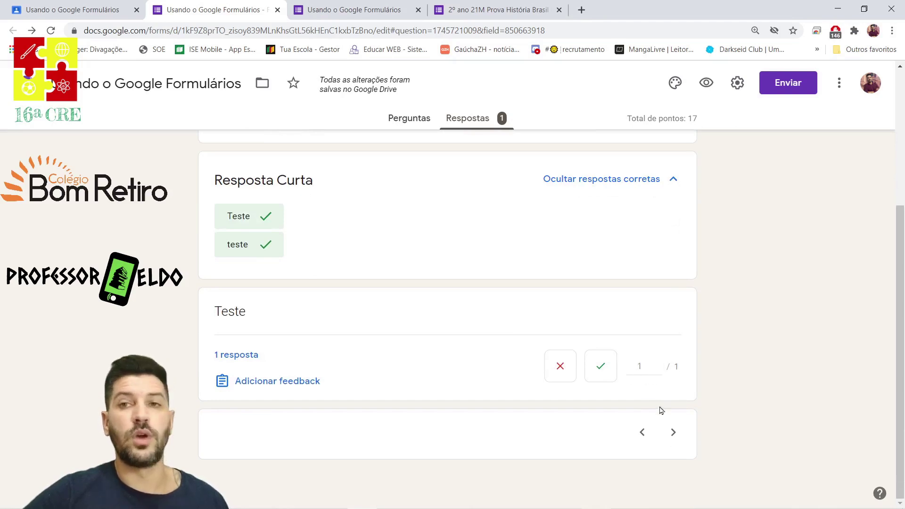
click(674, 432)
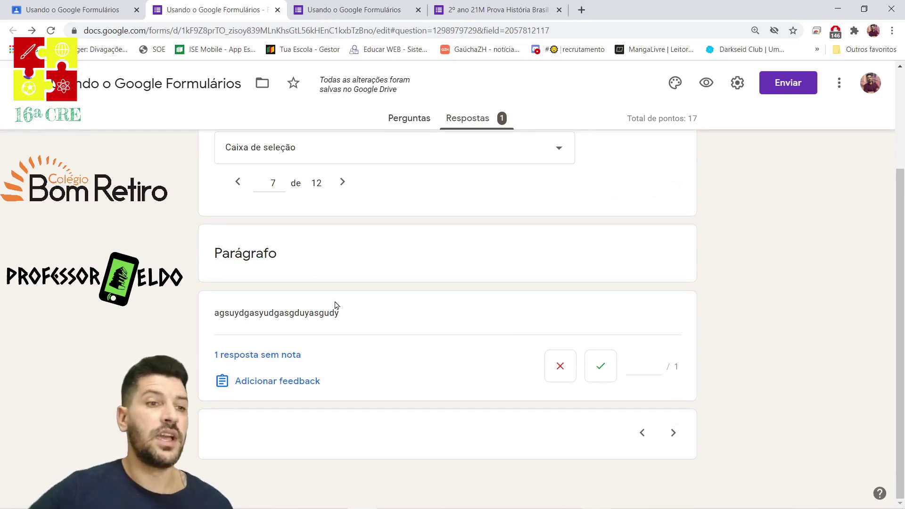
Mark the 'Parágrafo' answer correct for 1 of 1 point, leaving the edit pending.
drag(218, 313, 382, 316)
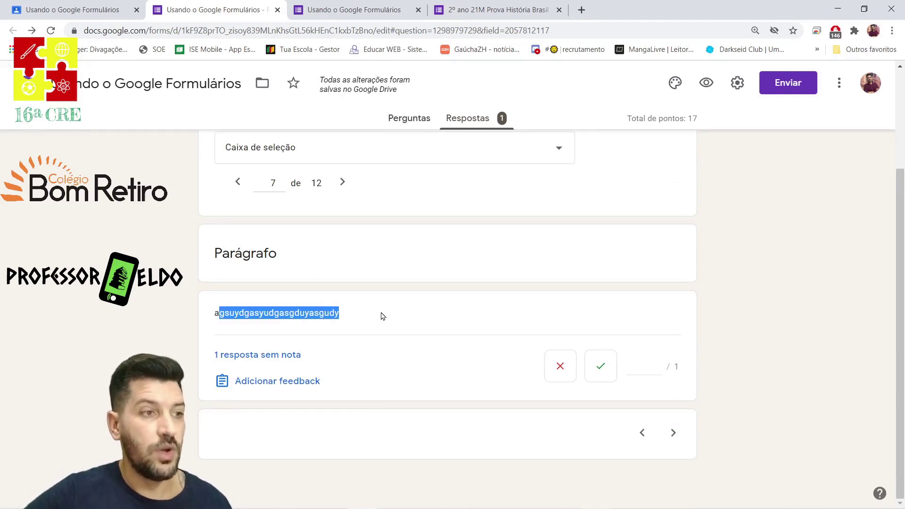
click(597, 374)
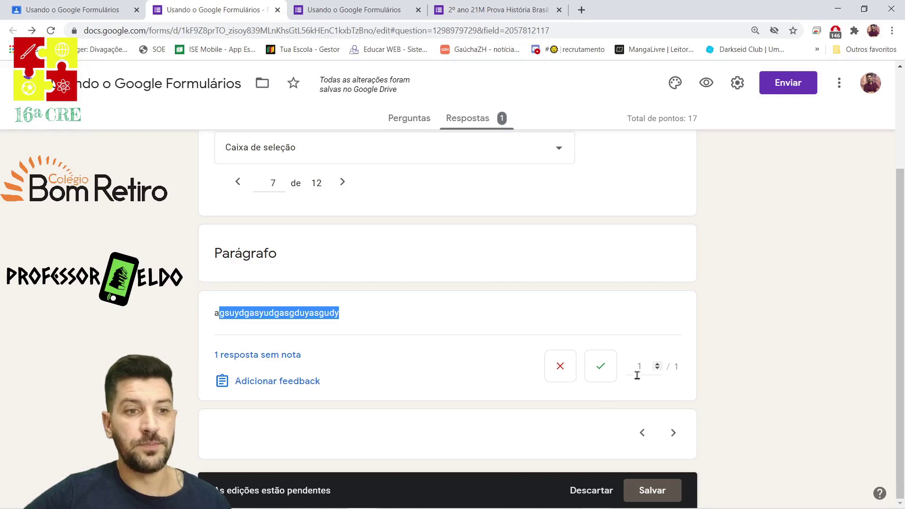
click(660, 491)
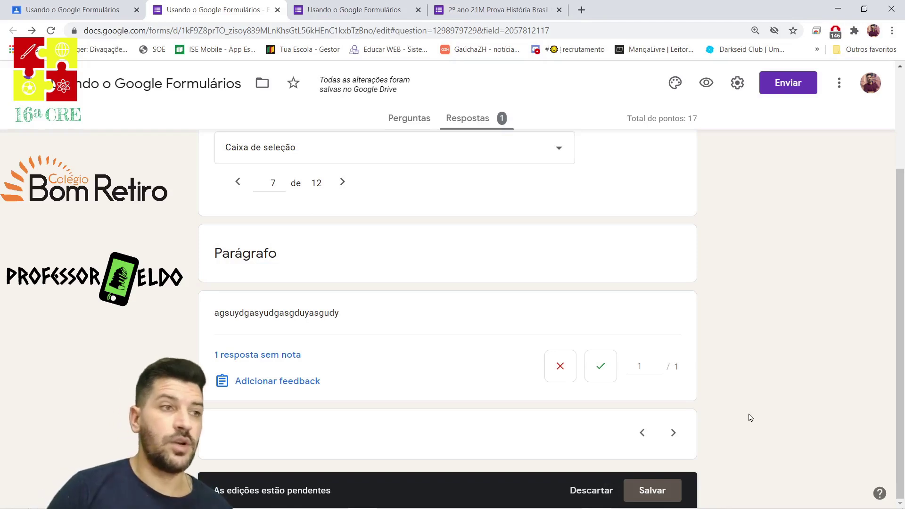
scroll(790, 410, up, 3)
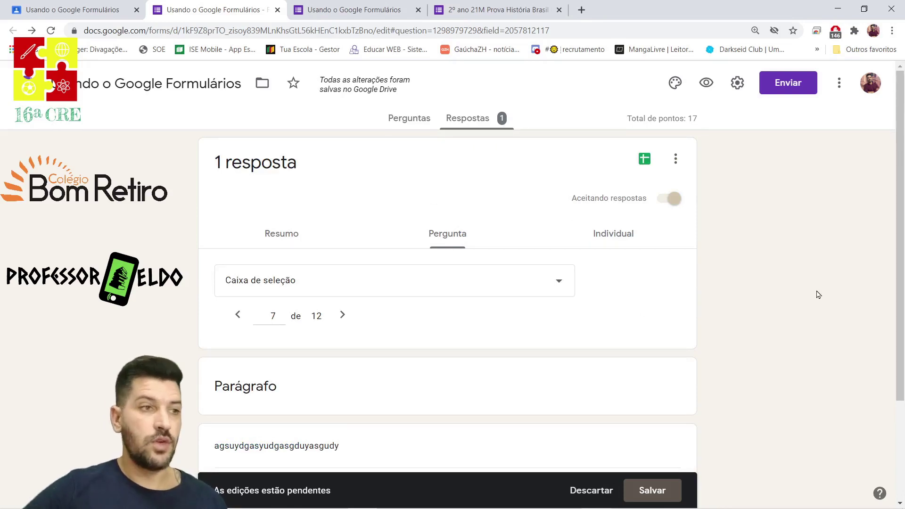
scroll(781, 303, down, 3)
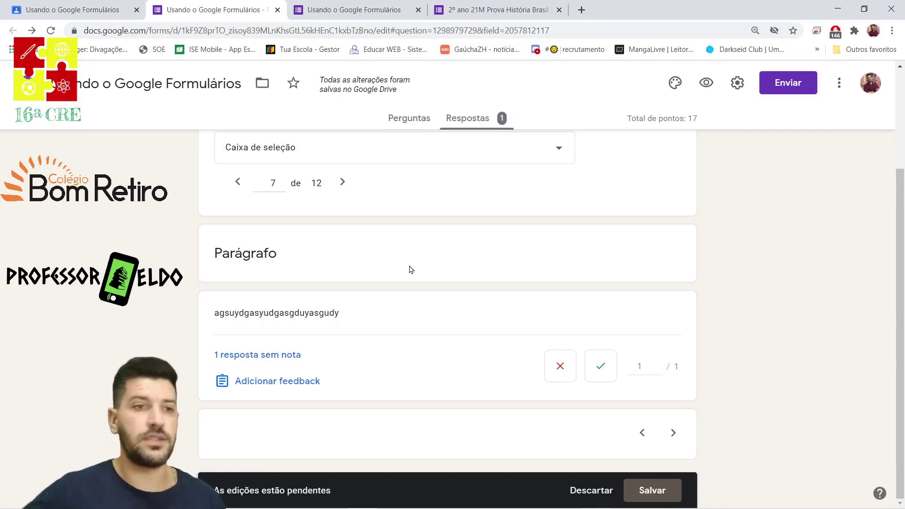
scroll(565, 242, up, 3)
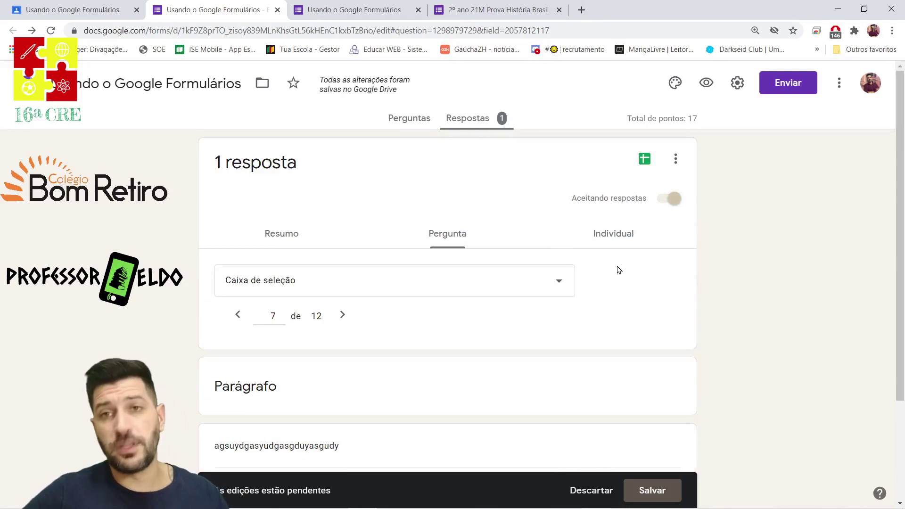
Review the single response in the Individual view, scored 3 of 17 with score unreleased.
click(613, 234)
scroll(791, 277, down, 4)
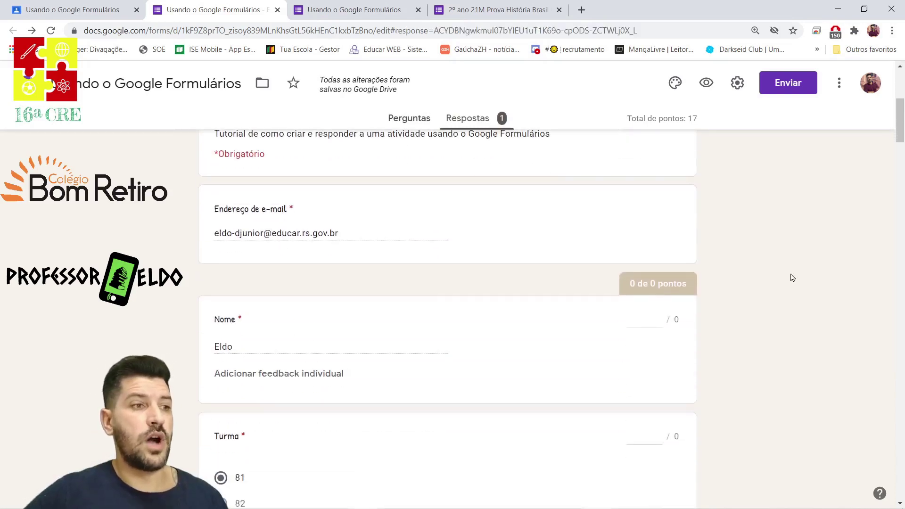
scroll(791, 277, down, 7)
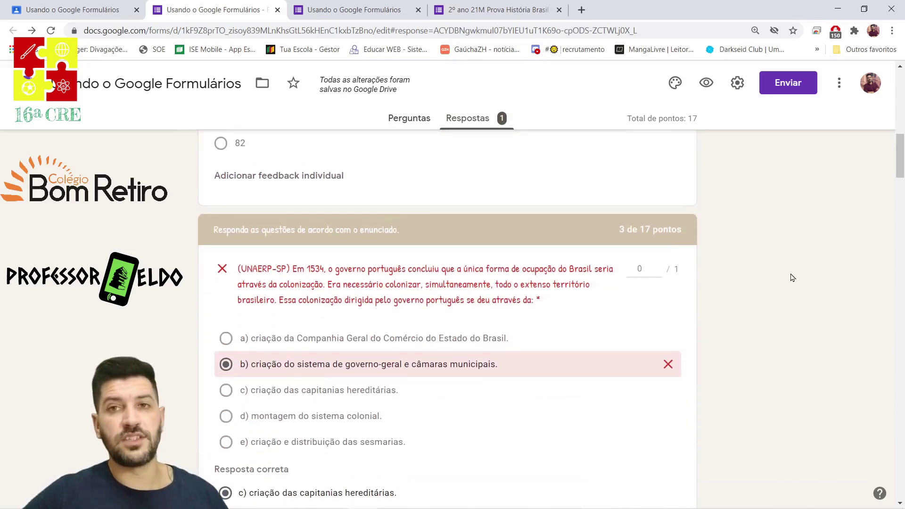
scroll(646, 275, up, 6)
scroll(508, 275, down, 8)
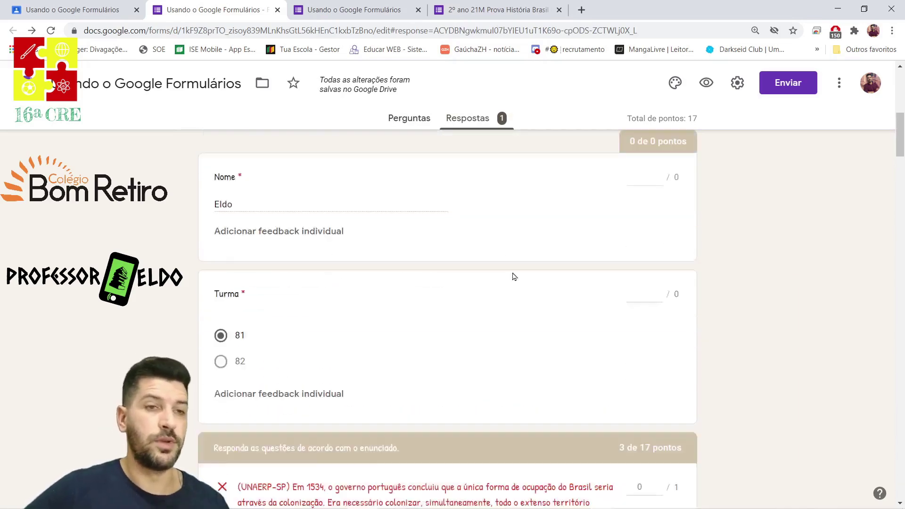
scroll(751, 260, up, 12)
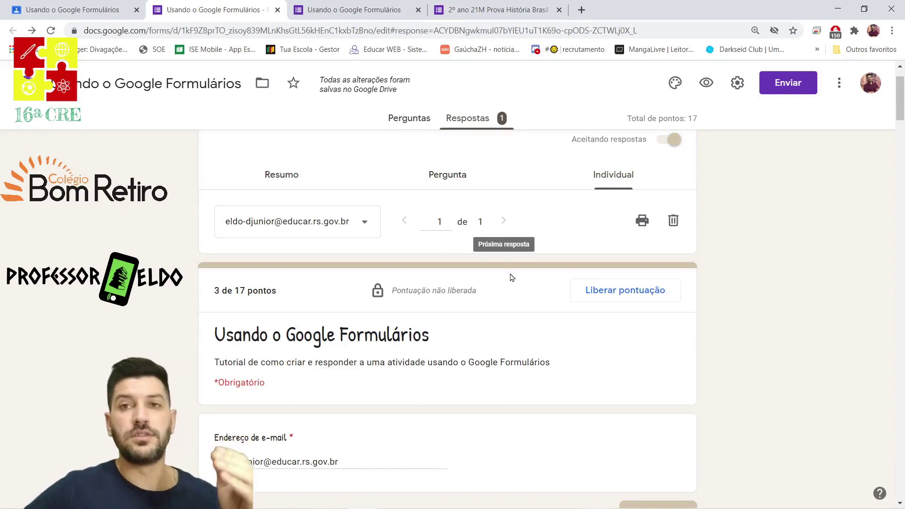
click(450, 174)
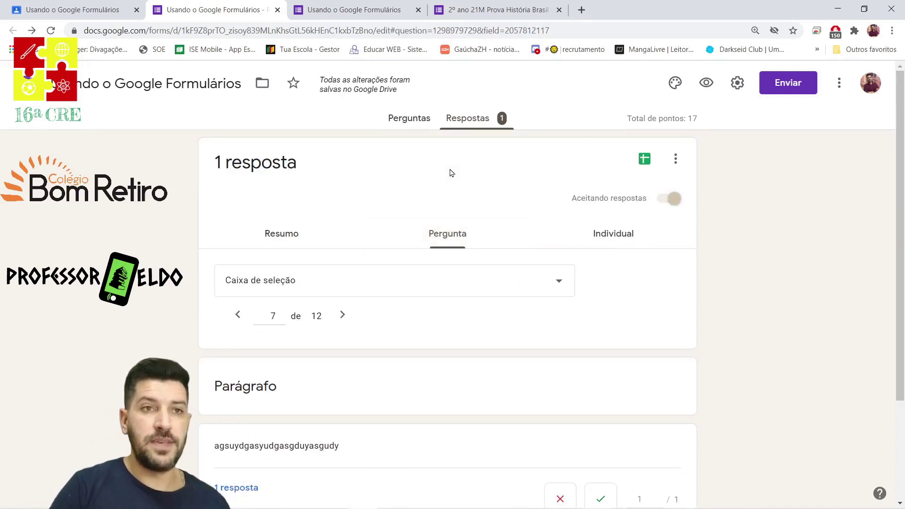
click(613, 234)
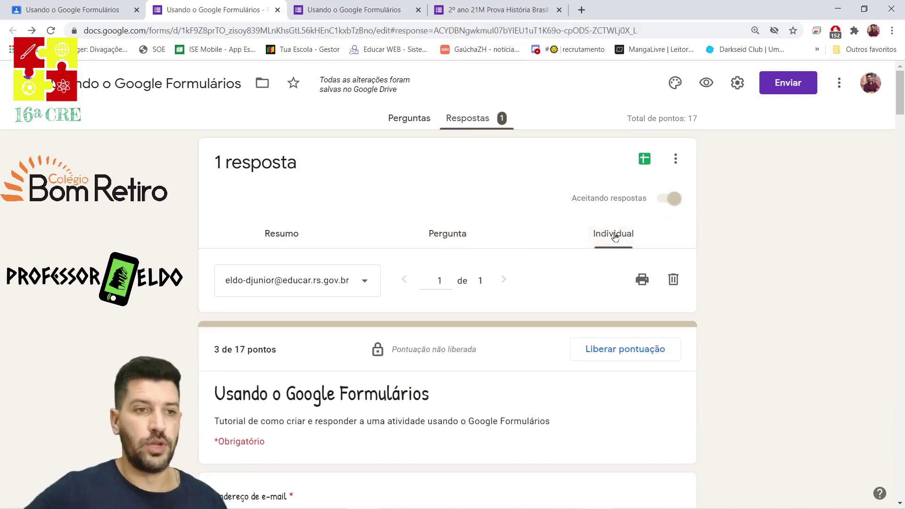
Release the response's 3/17 score to the respondent with 'Enviar e-mails e liberar'.
click(630, 351)
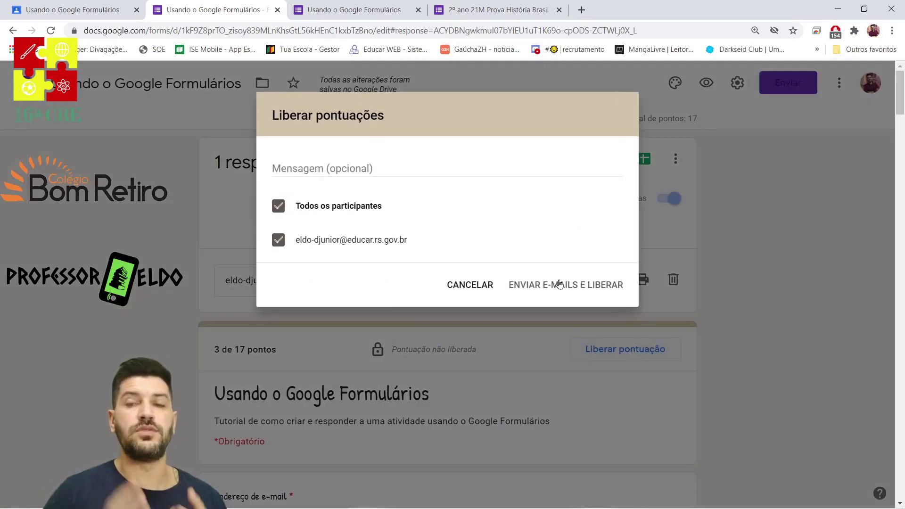
click(472, 285)
double_click(239, 349)
click(71, 9)
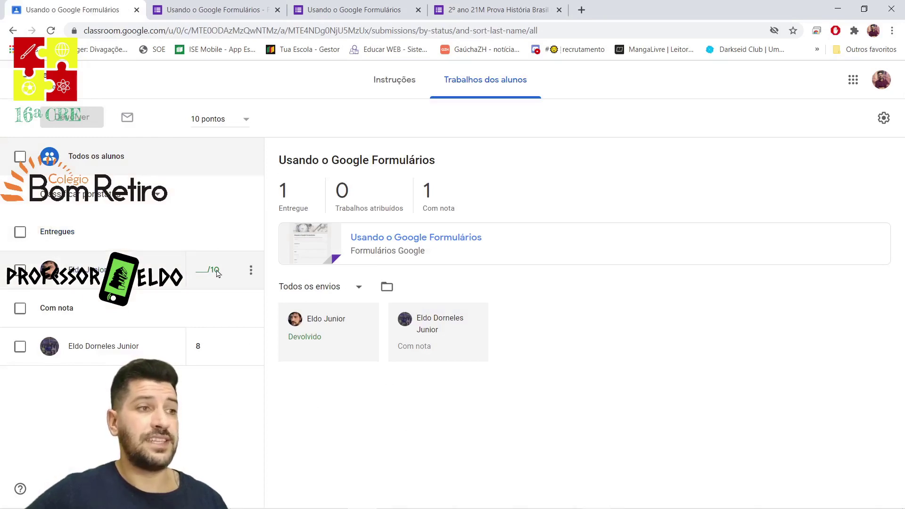
click(387, 9)
click(255, 9)
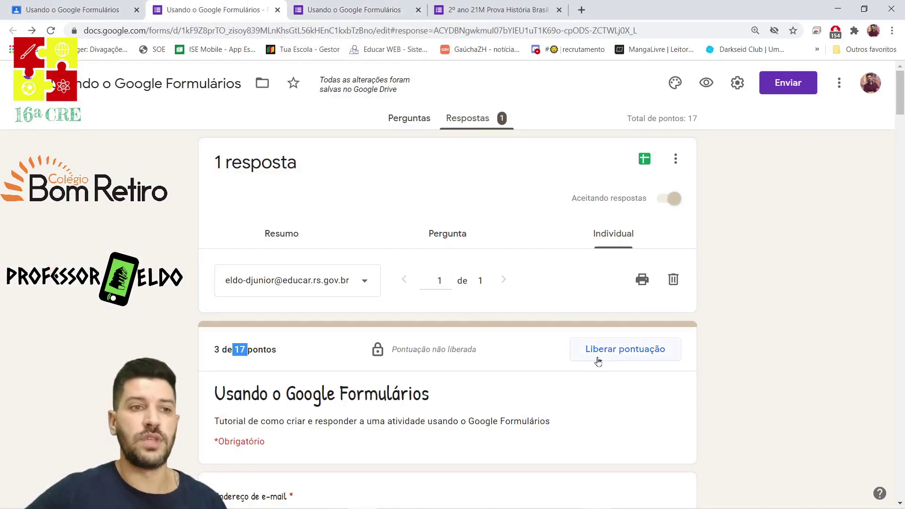
click(620, 359)
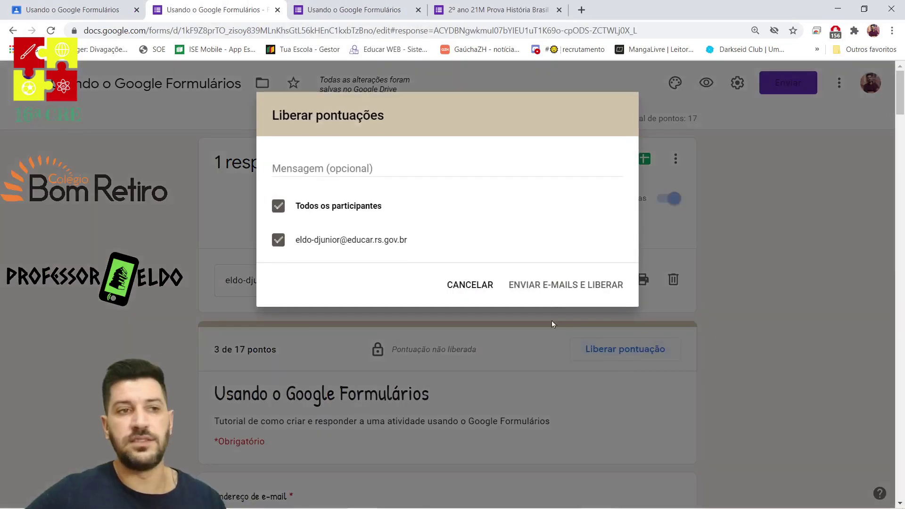
click(552, 292)
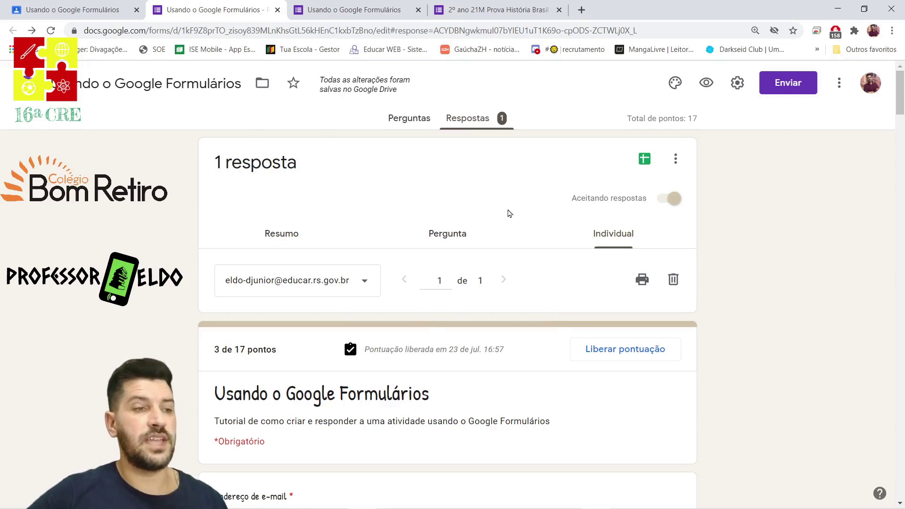
In Classroom, change the student's grade from 8 to 1 out of 10 and return it.
click(71, 9)
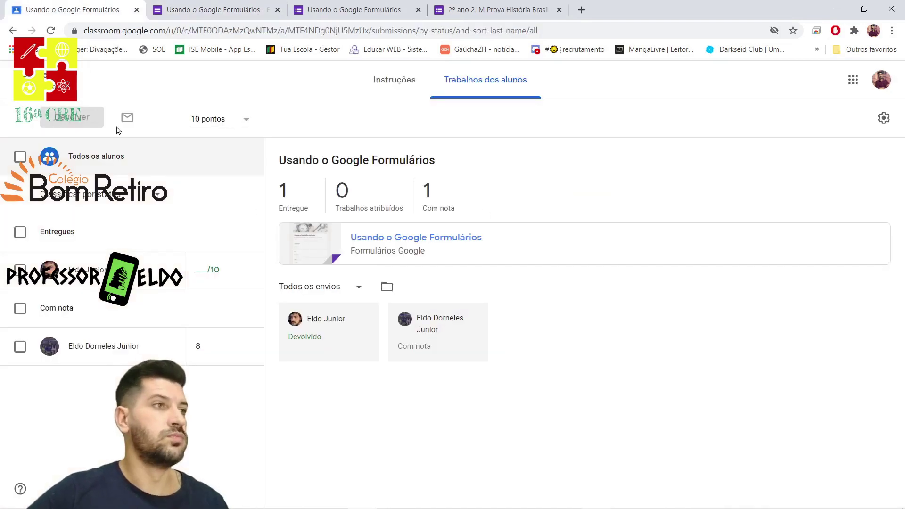
click(208, 278)
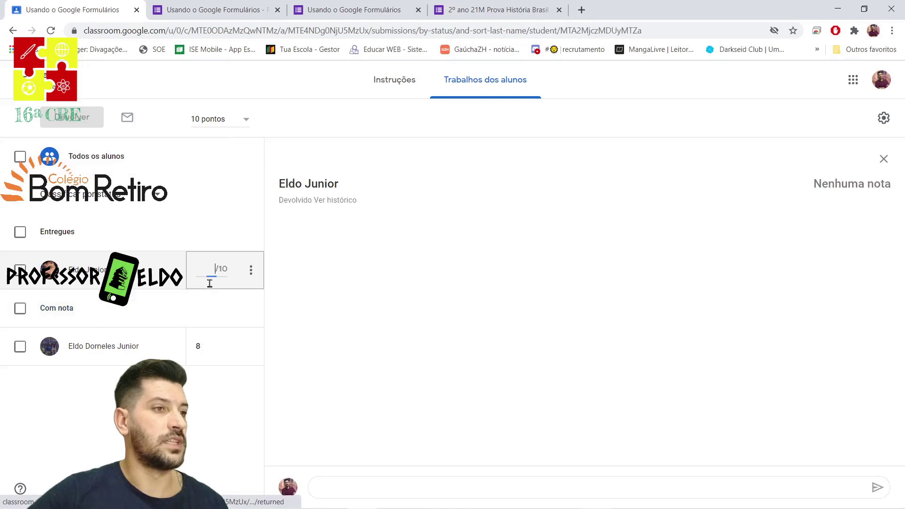
click(213, 347)
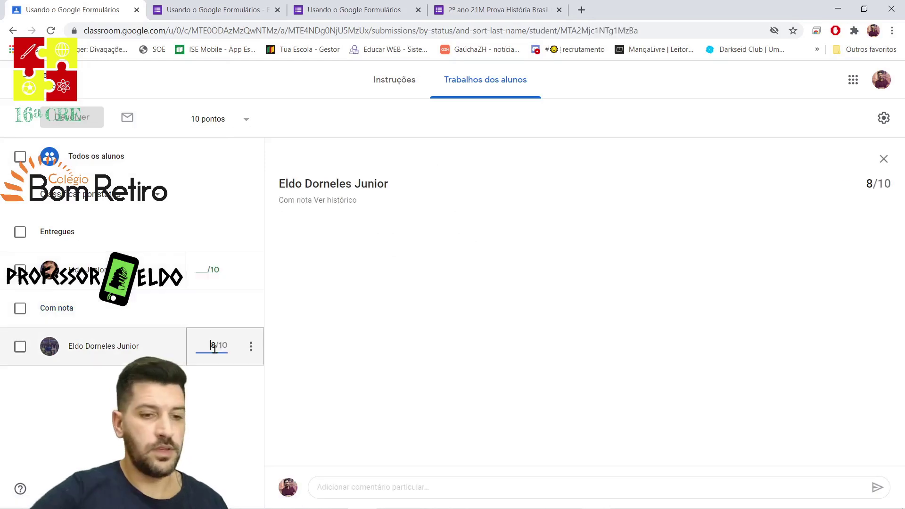
text(1)
click(197, 430)
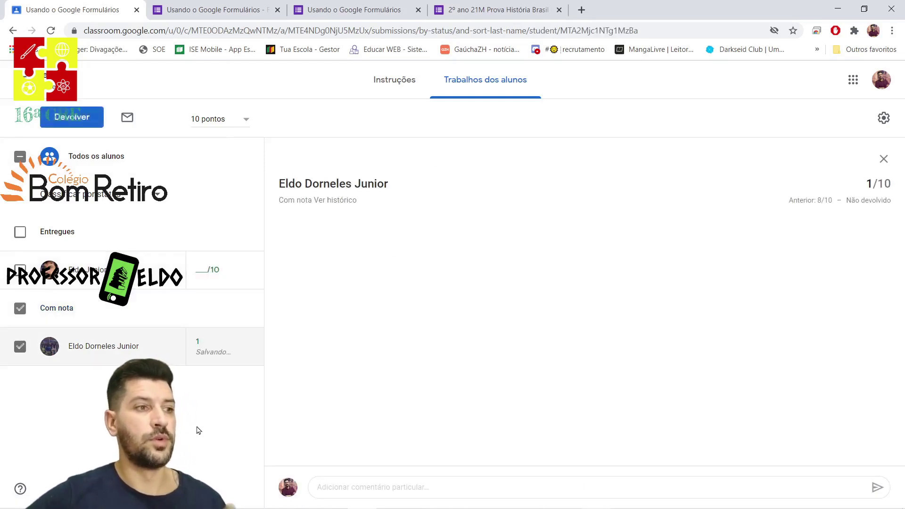
click(79, 121)
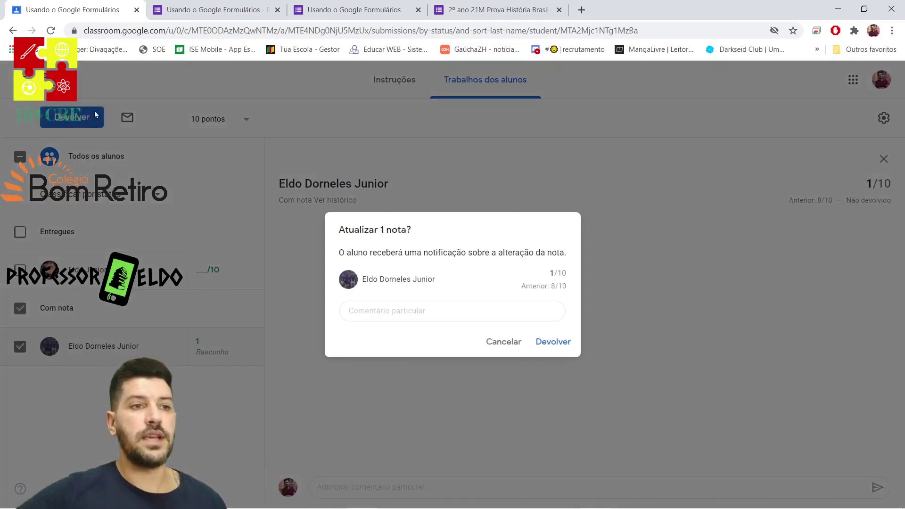
click(549, 342)
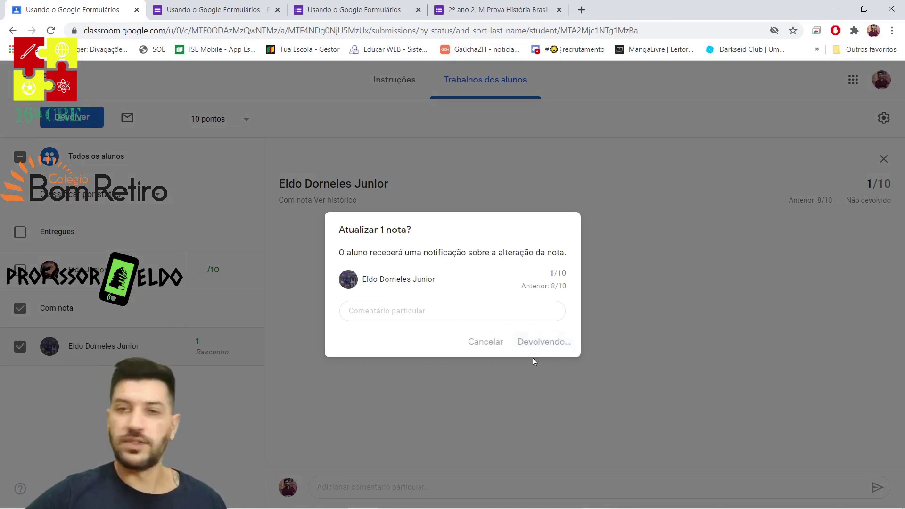